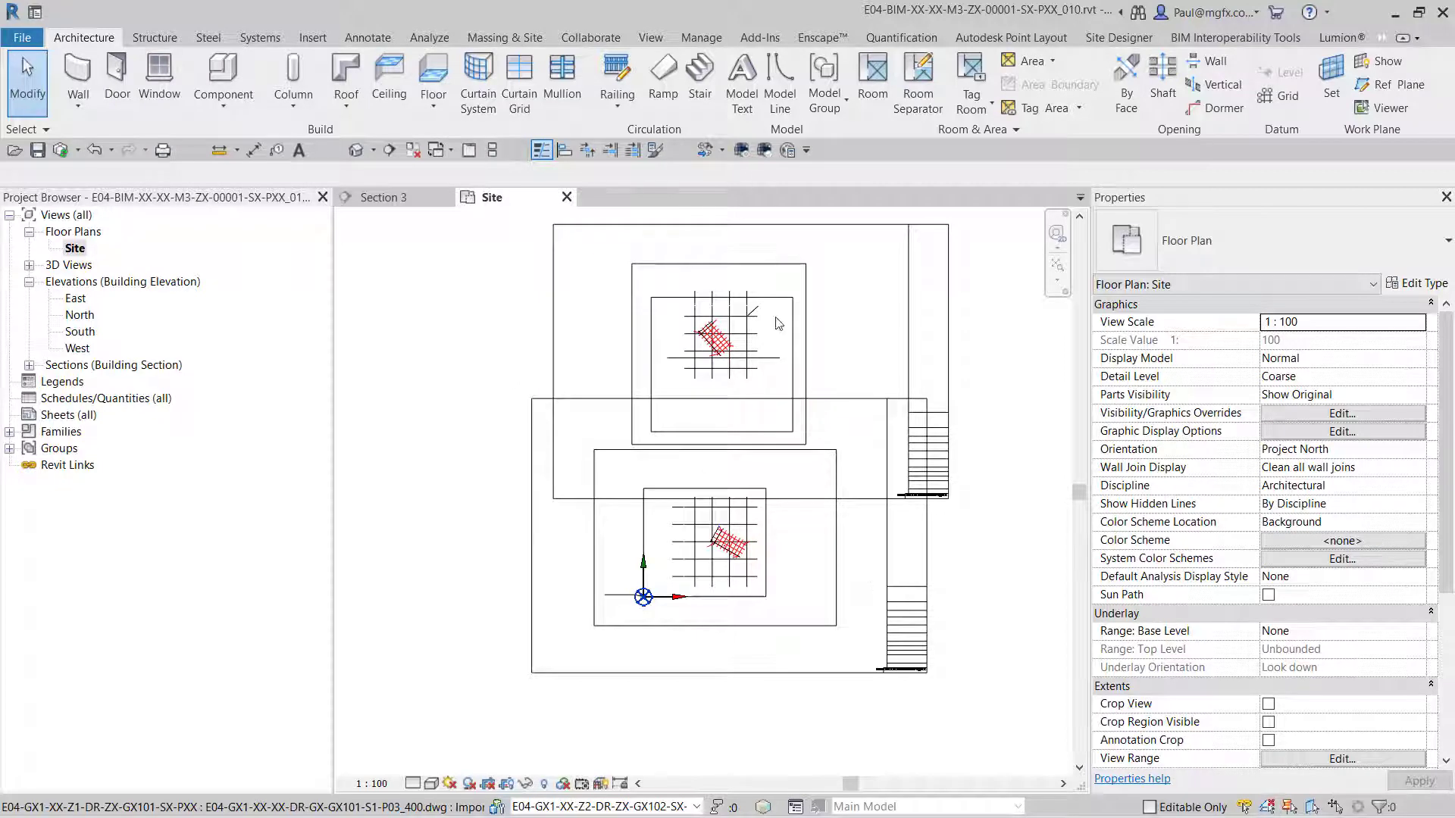
# Zoom and pan the Site plan until the 6239800.000 and 6239750.000 grid labels are readable
pyautogui.scroll(5, 698, 288)
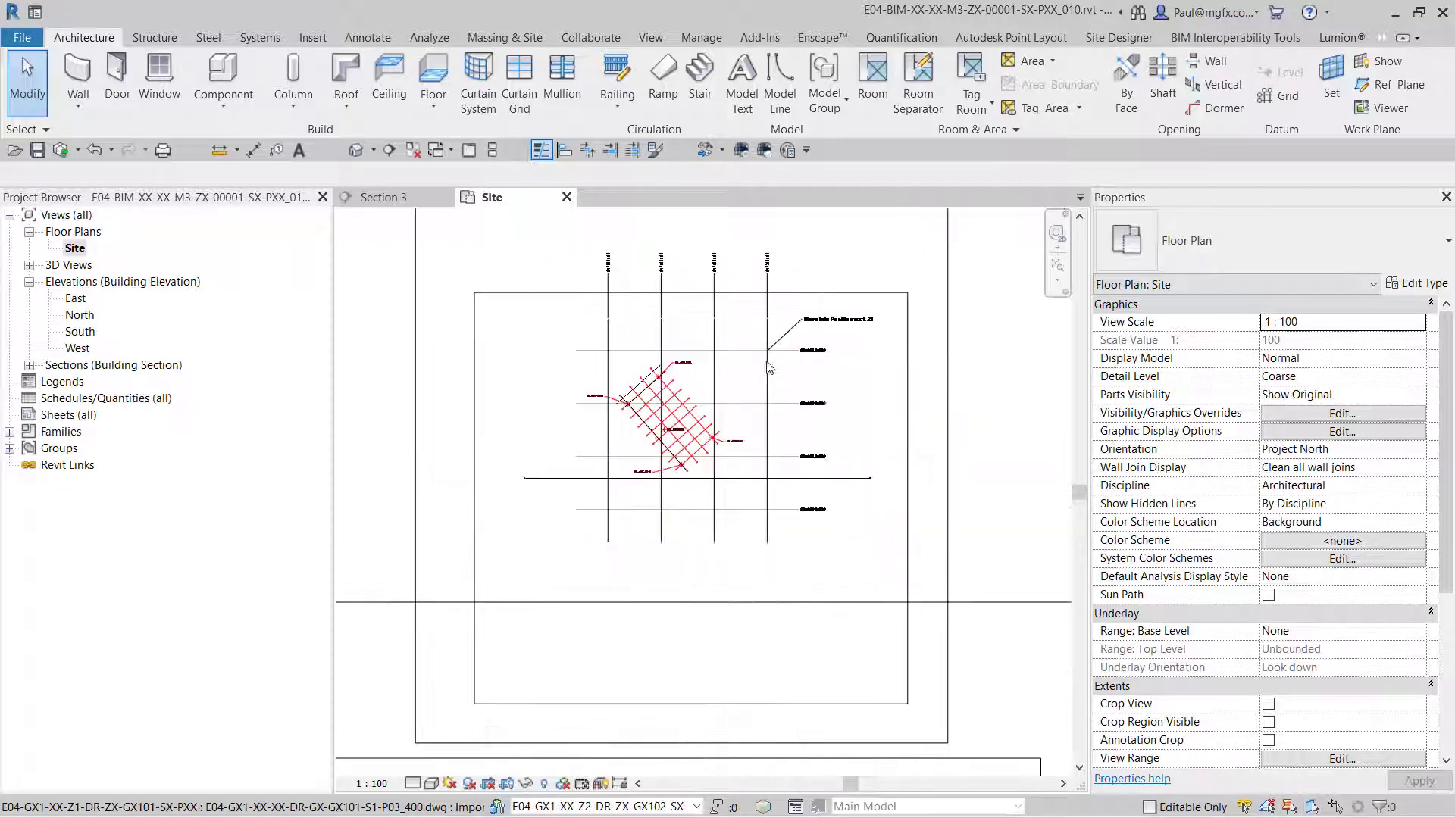
pyautogui.scroll(-5, 770, 353)
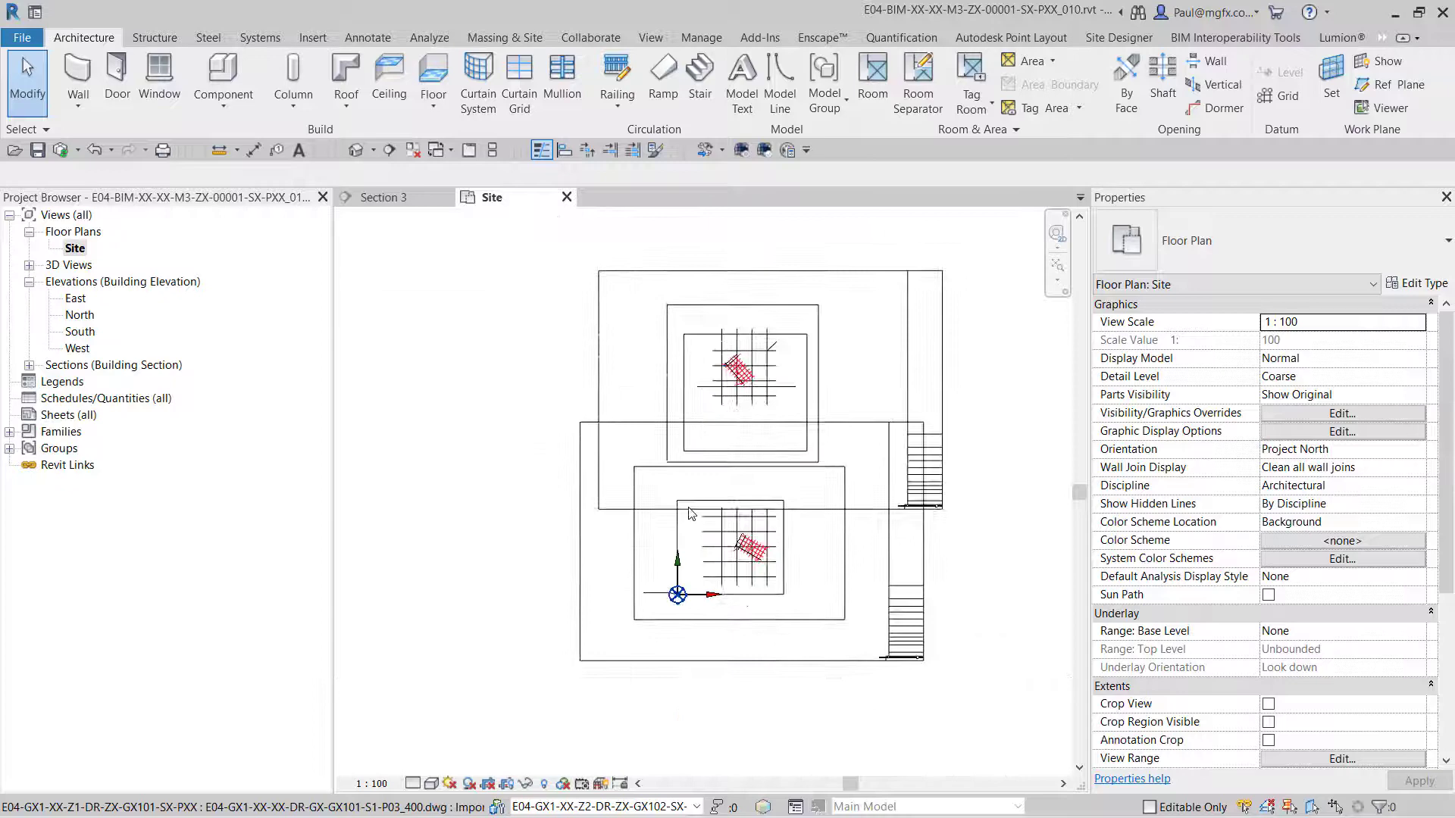
pyautogui.scroll(2, 739, 561)
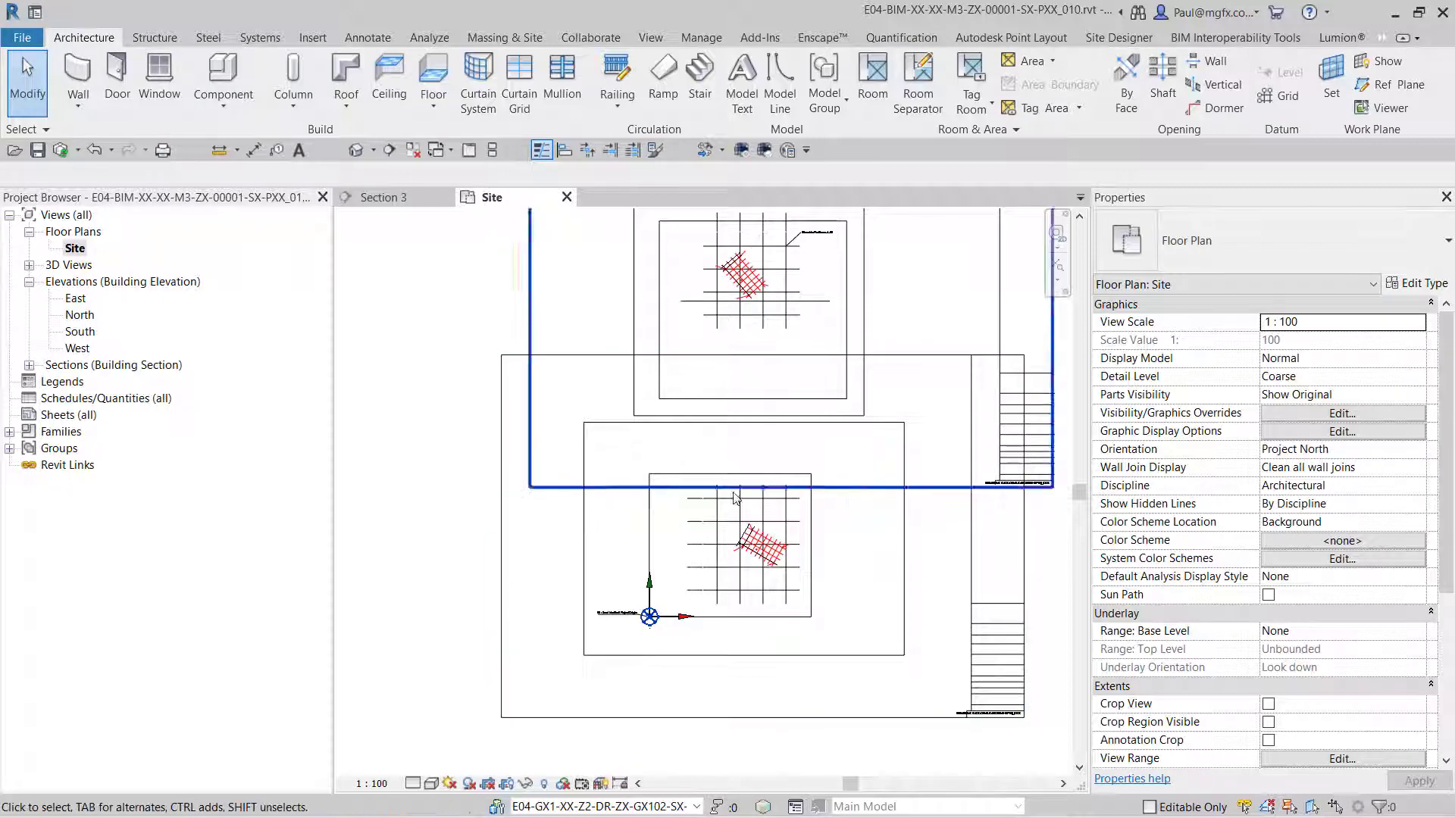
pyautogui.scroll(-1, 742, 622)
pyautogui.scroll(7, 743, 621)
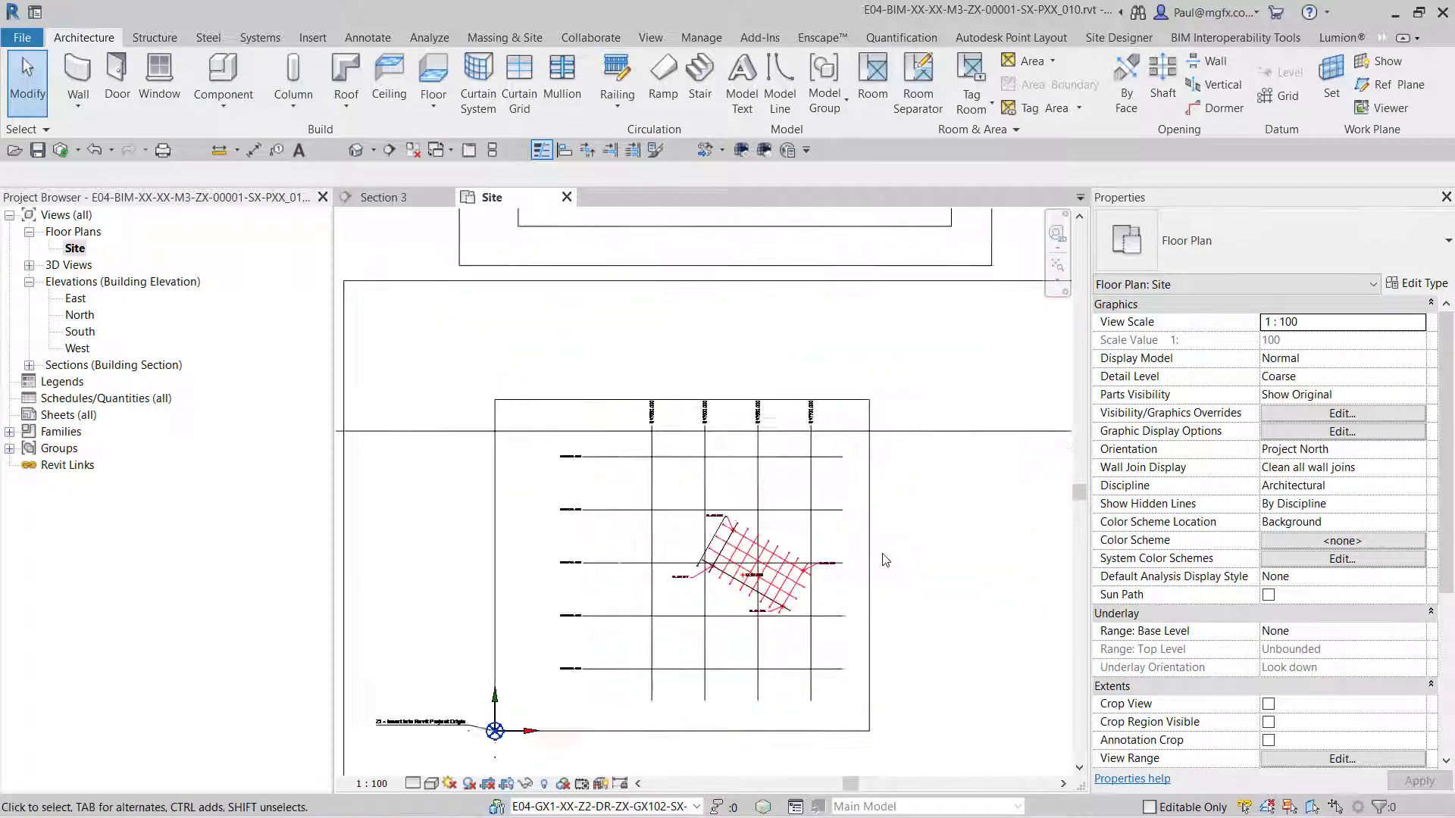
pyautogui.scroll(2, 762, 573)
pyautogui.scroll(-2, 765, 473)
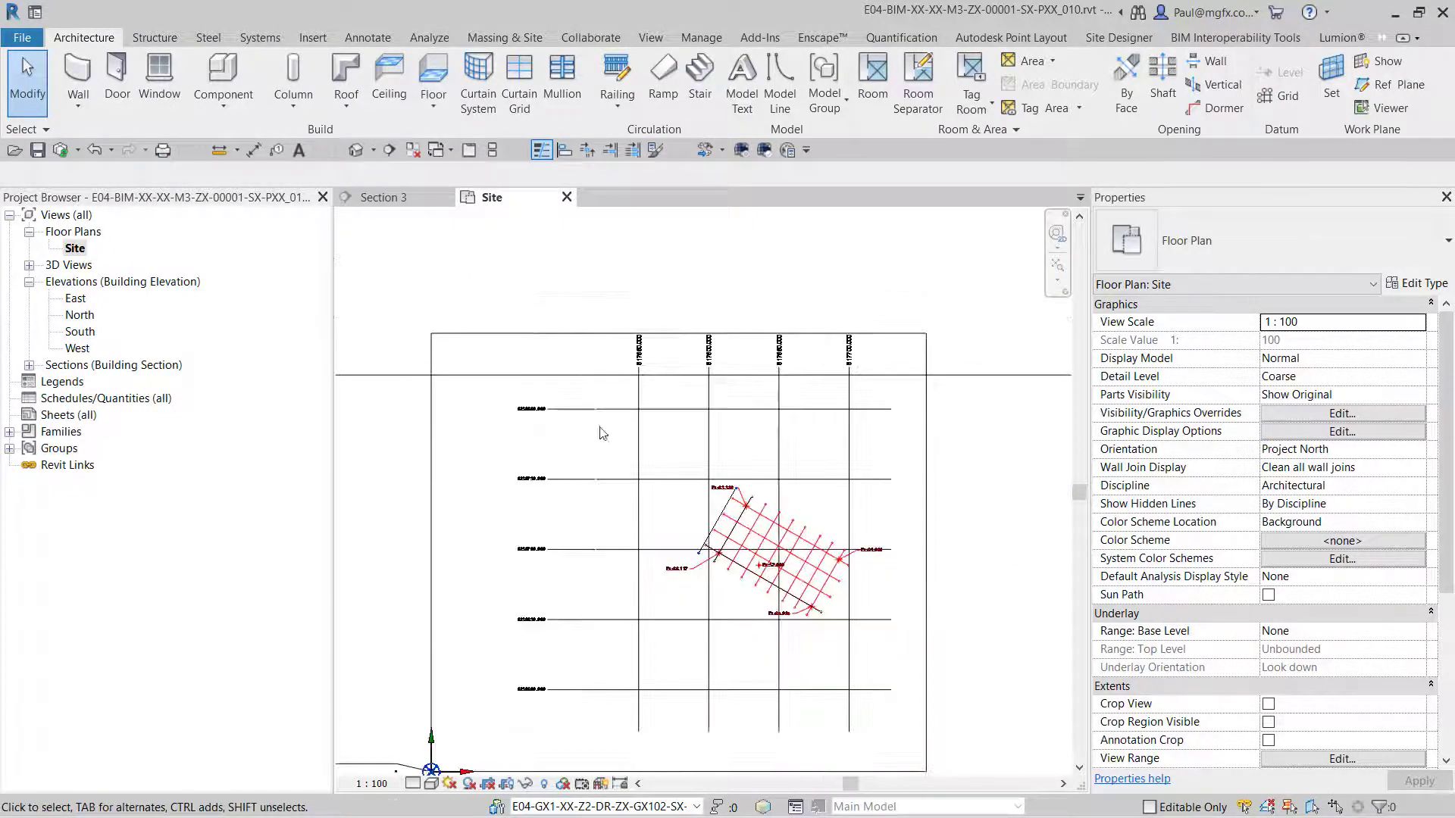
pyautogui.scroll(2, 604, 435)
pyautogui.scroll(2, 604, 394)
pyautogui.moveTo(481, 507); pyautogui.dragTo(595, 488, button='middle')
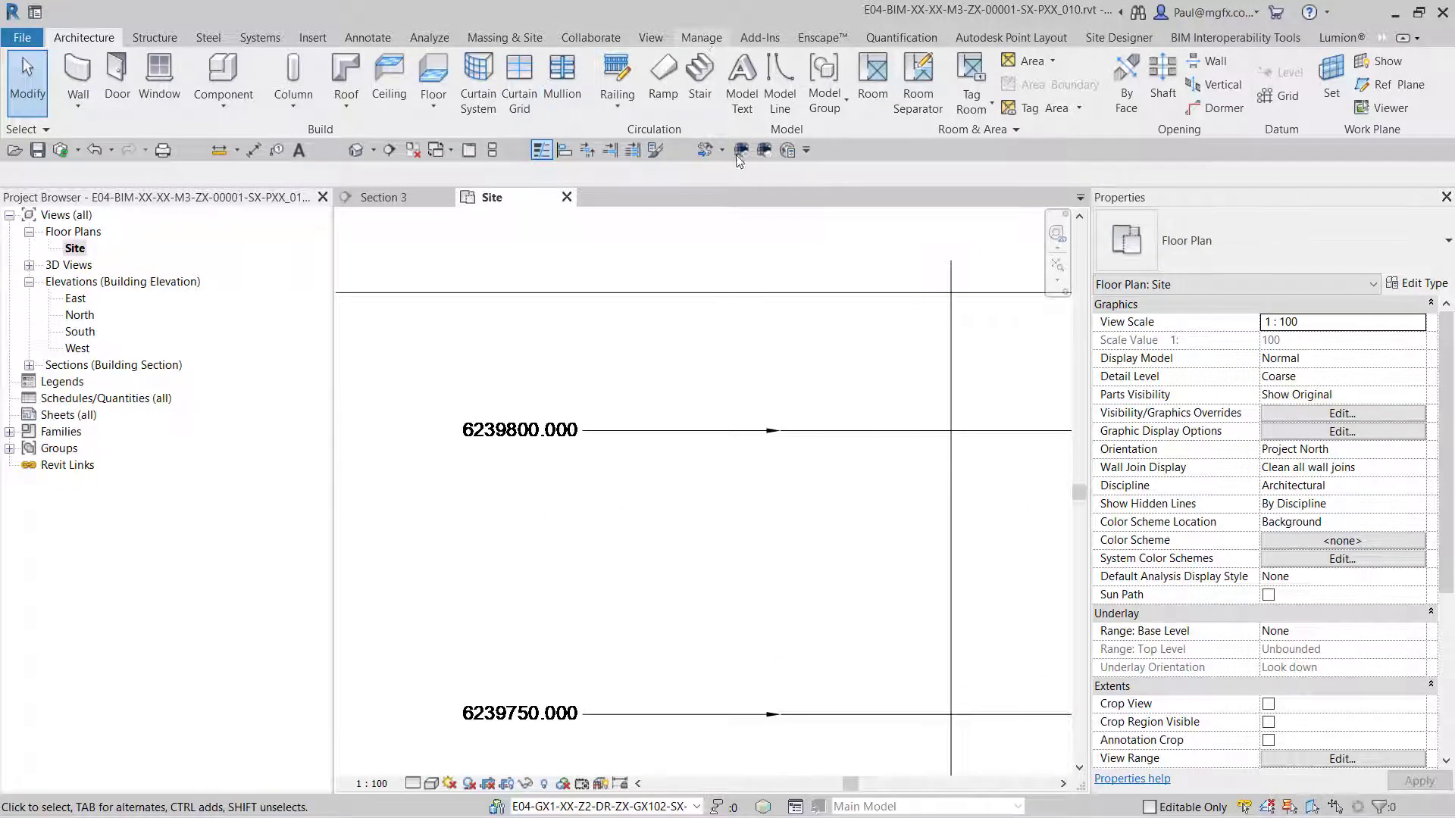
# Report shared coordinates and pick the 6239800.000 grid line to read its northing
pyautogui.click(697, 108)
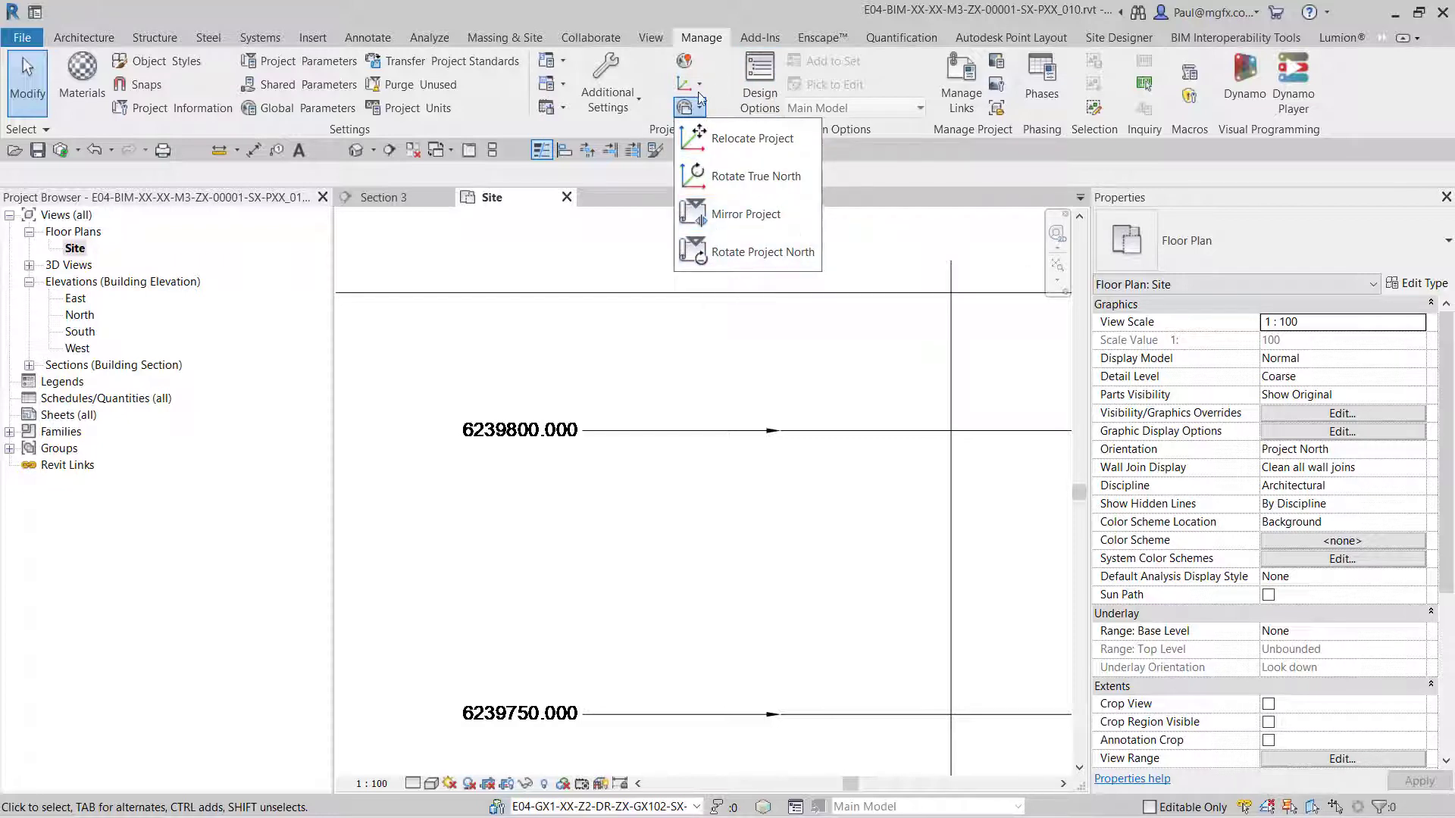
pyautogui.click(691, 83)
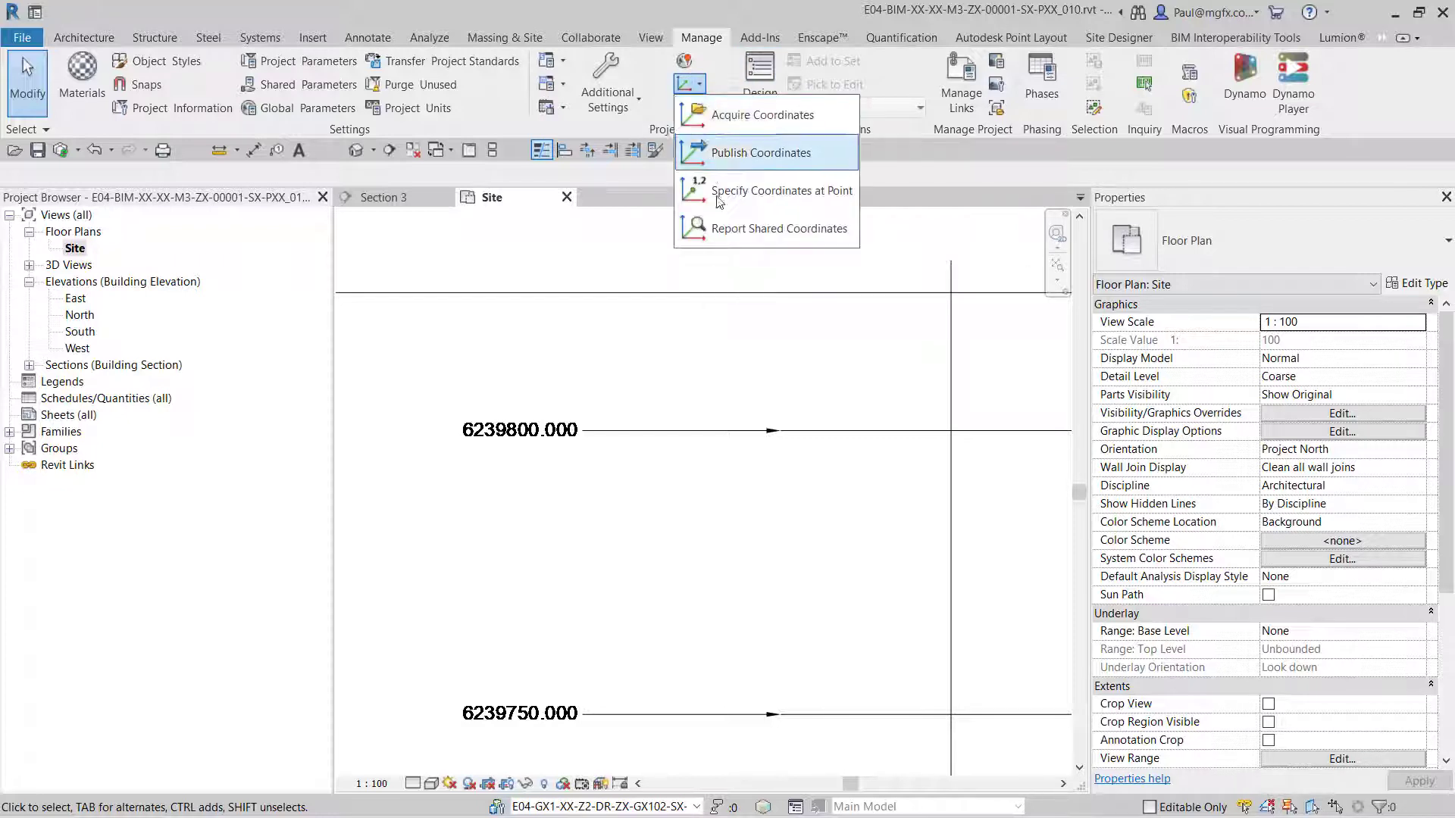
pyautogui.click(741, 230)
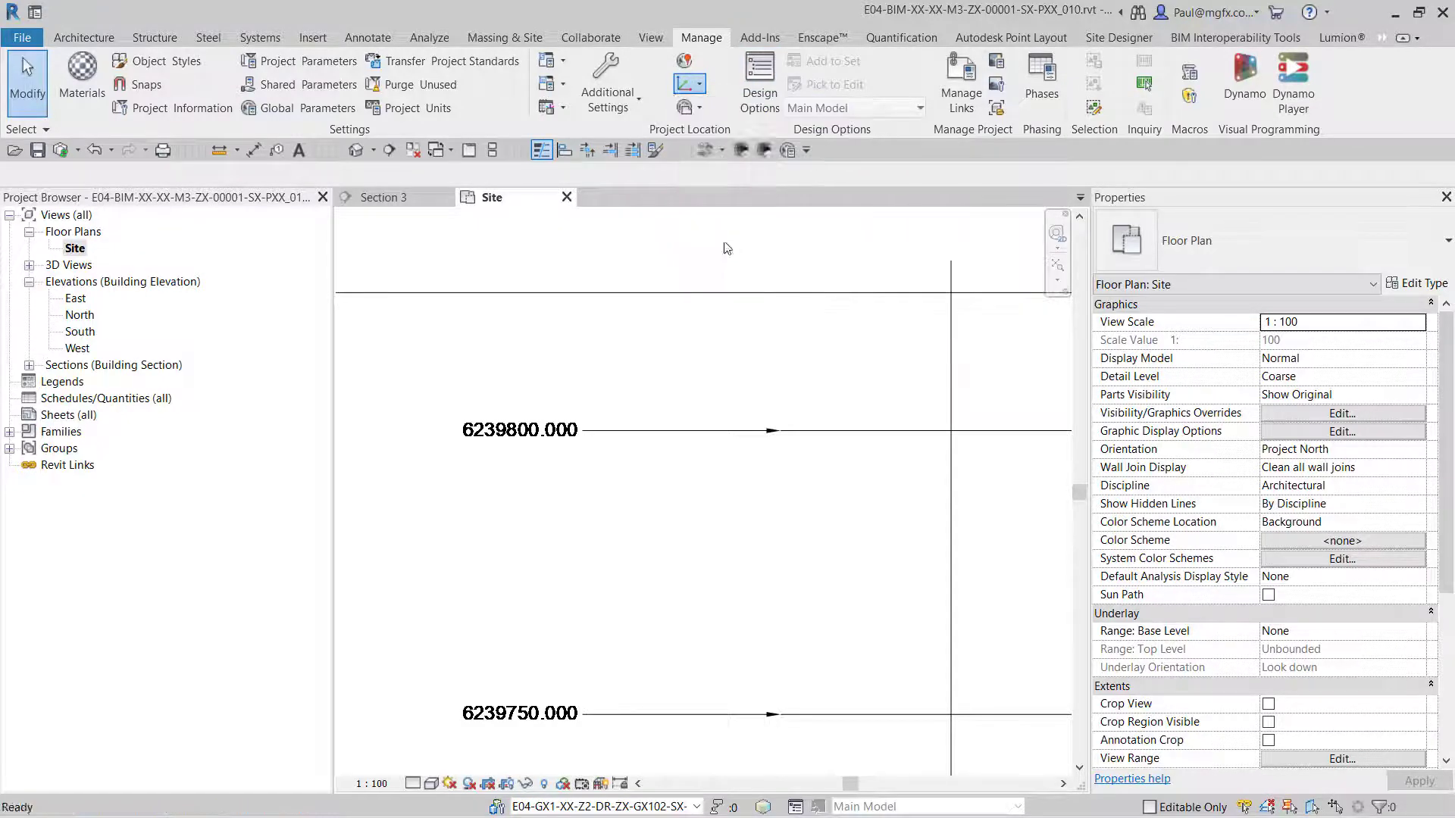
pyautogui.click(858, 430)
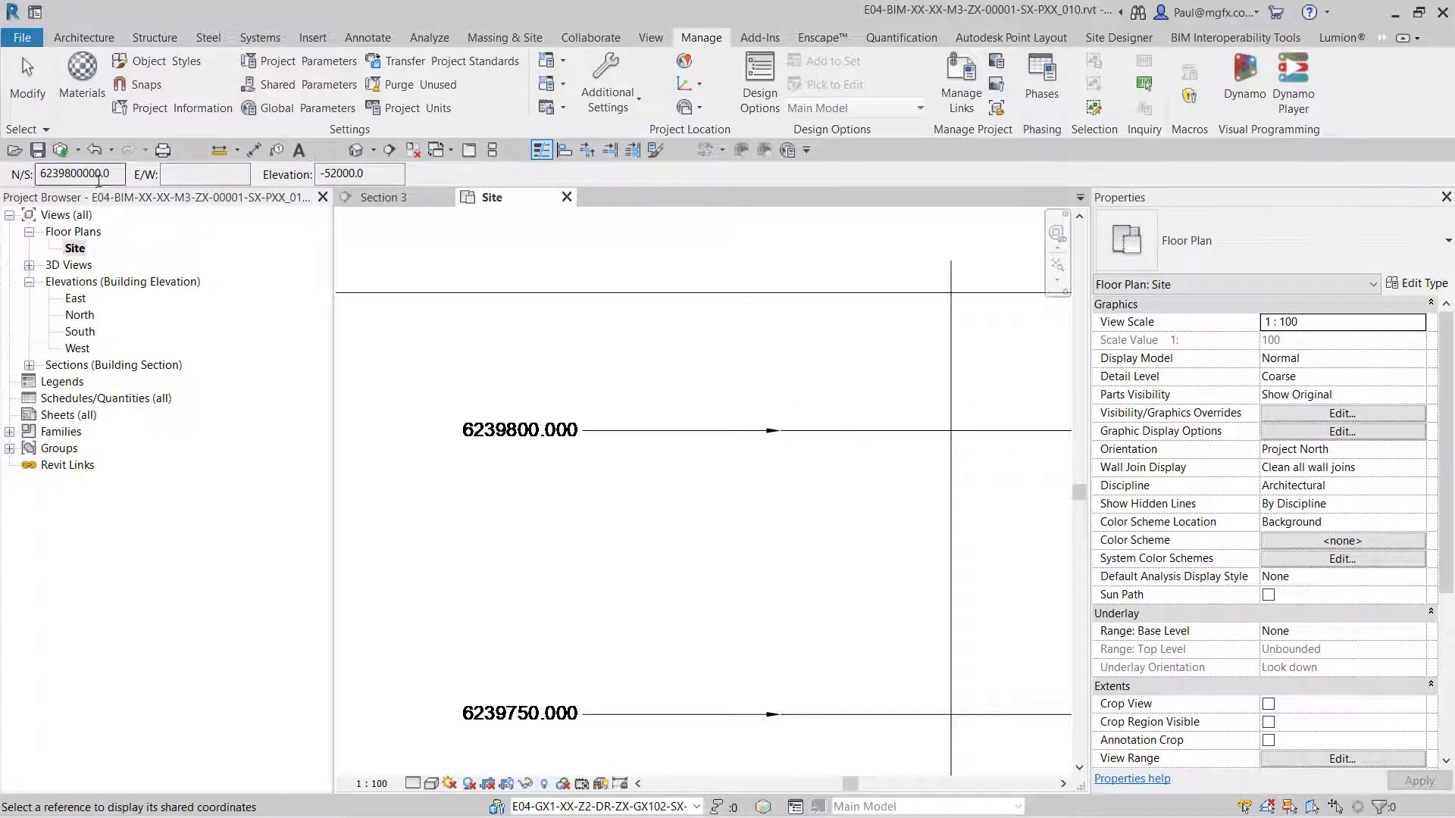
pyautogui.scroll(-5, 525, 542)
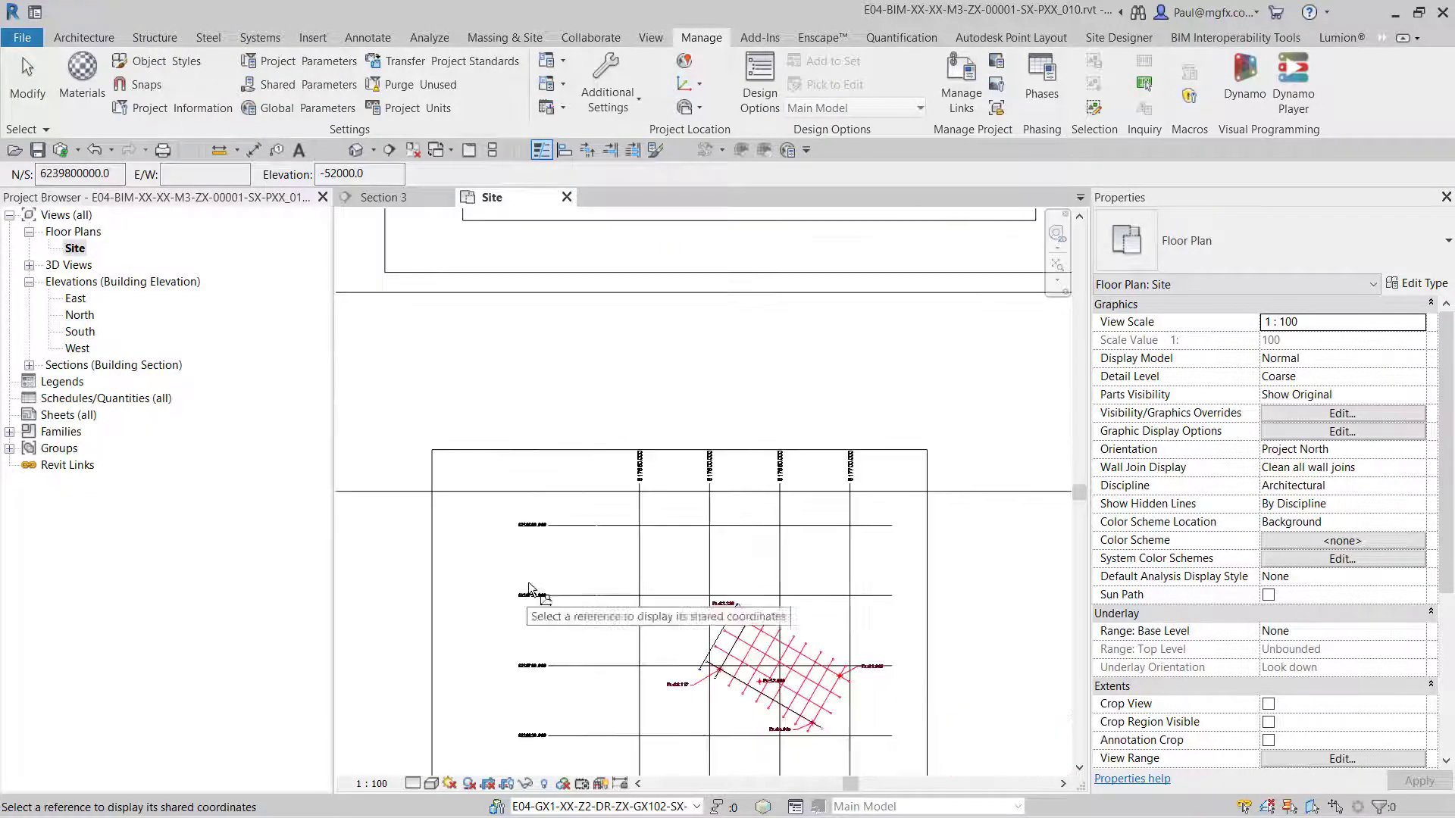
pyautogui.scroll(-3, 528, 589)
pyautogui.scroll(2, 632, 300)
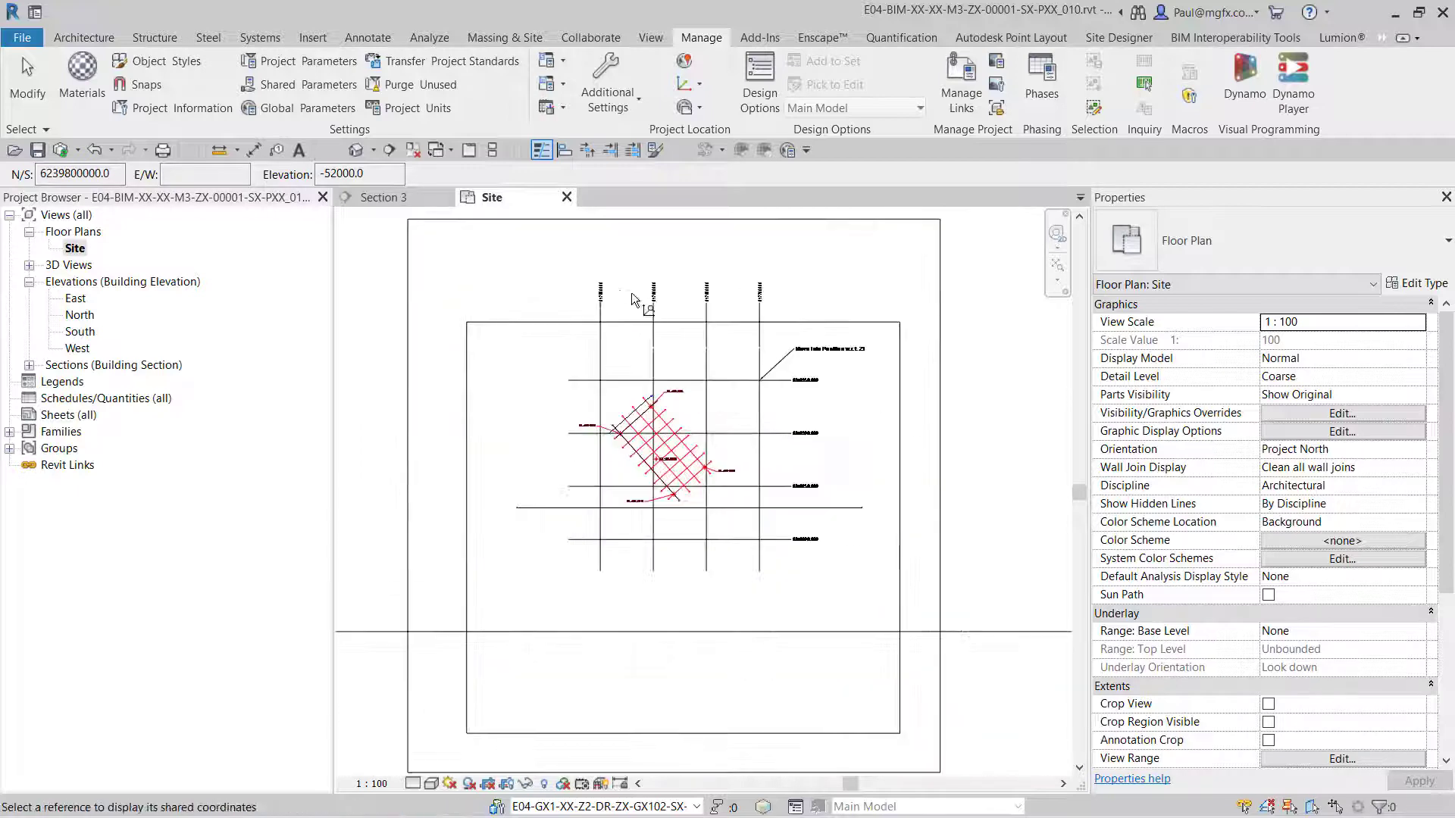
pyautogui.scroll(4, 633, 299)
# Read easting 817600000.0 from a vertical grid line and northing 6240350000.0 from the 6240350 line
pyautogui.click(646, 434)
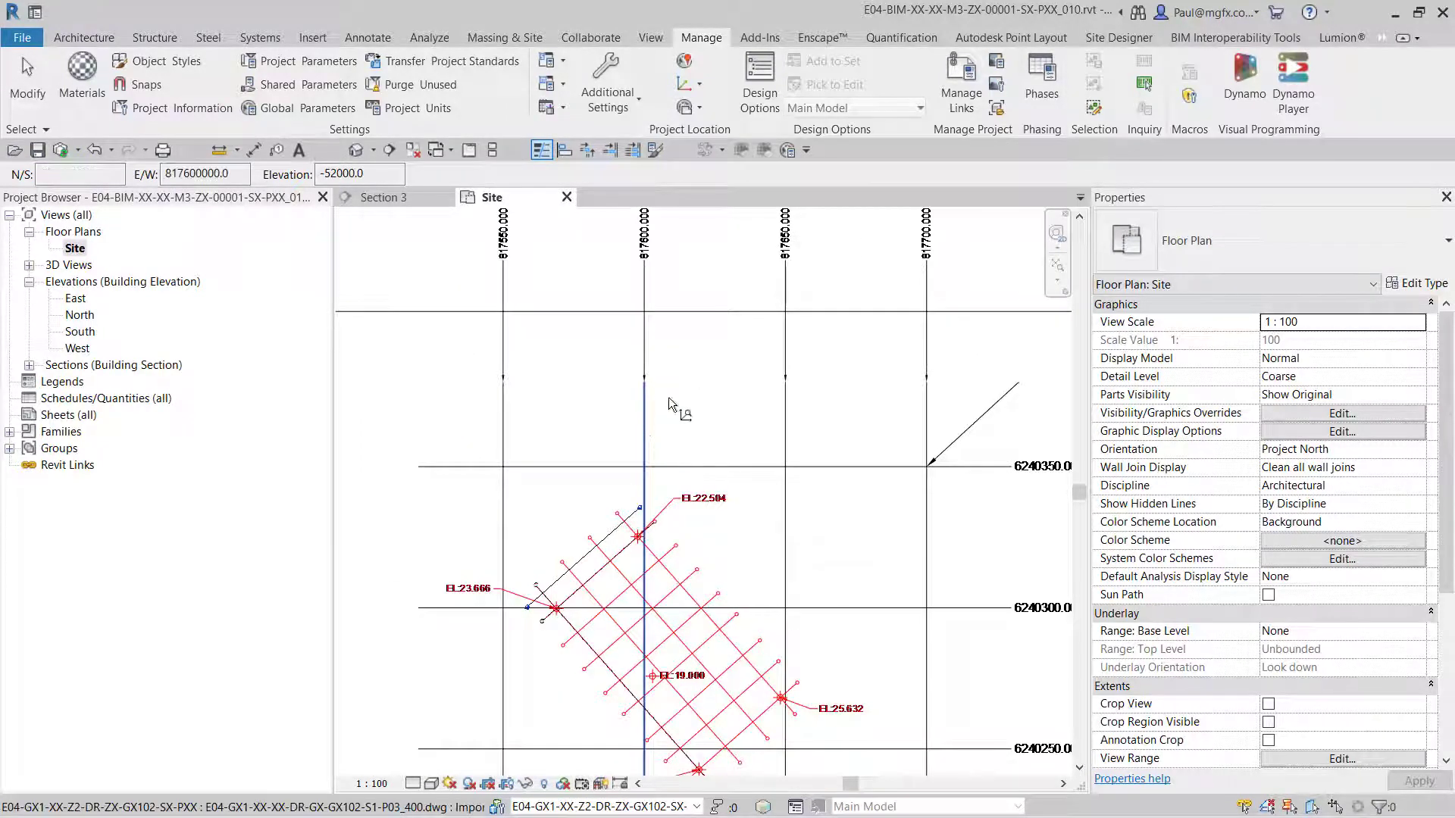
pyautogui.scroll(-3, 449, 498)
pyautogui.scroll(2, 953, 438)
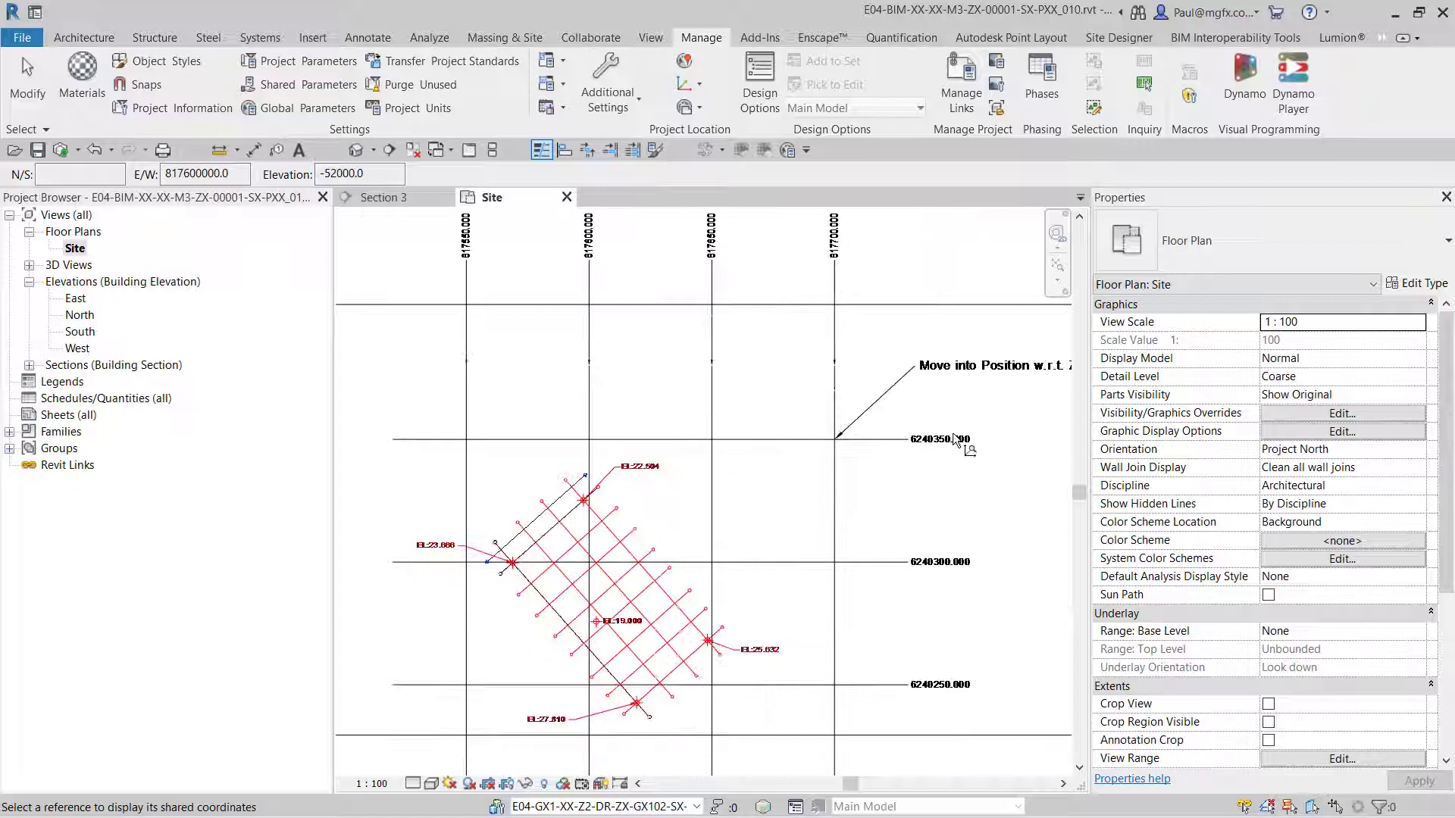
pyautogui.scroll(2, 953, 438)
pyautogui.click(788, 444)
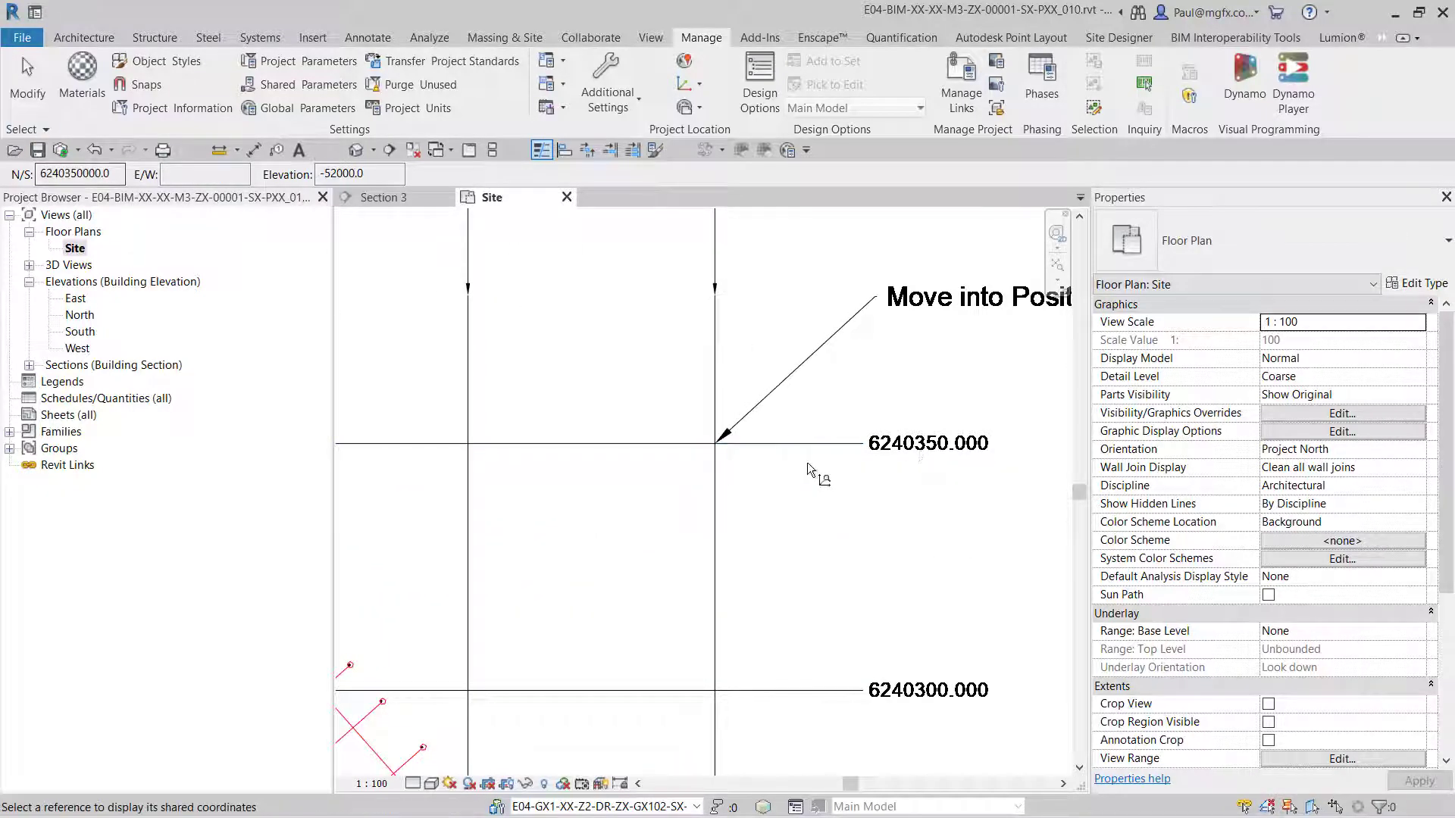
pyautogui.scroll(-8, 811, 464)
# End the coordinate report, then select and deselect the lower imported DWG
pyautogui.press('Return')
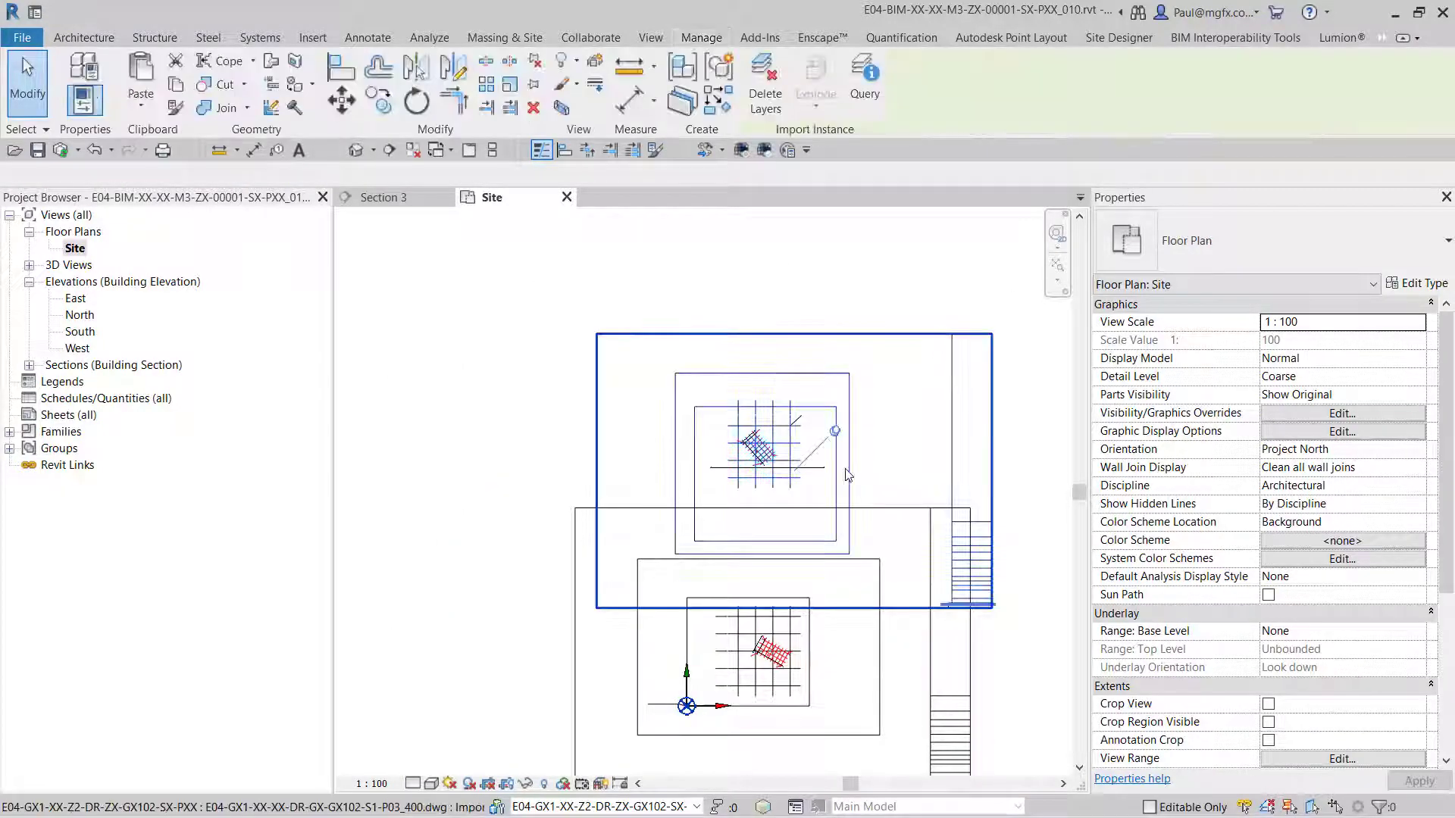
pyautogui.click(699, 513)
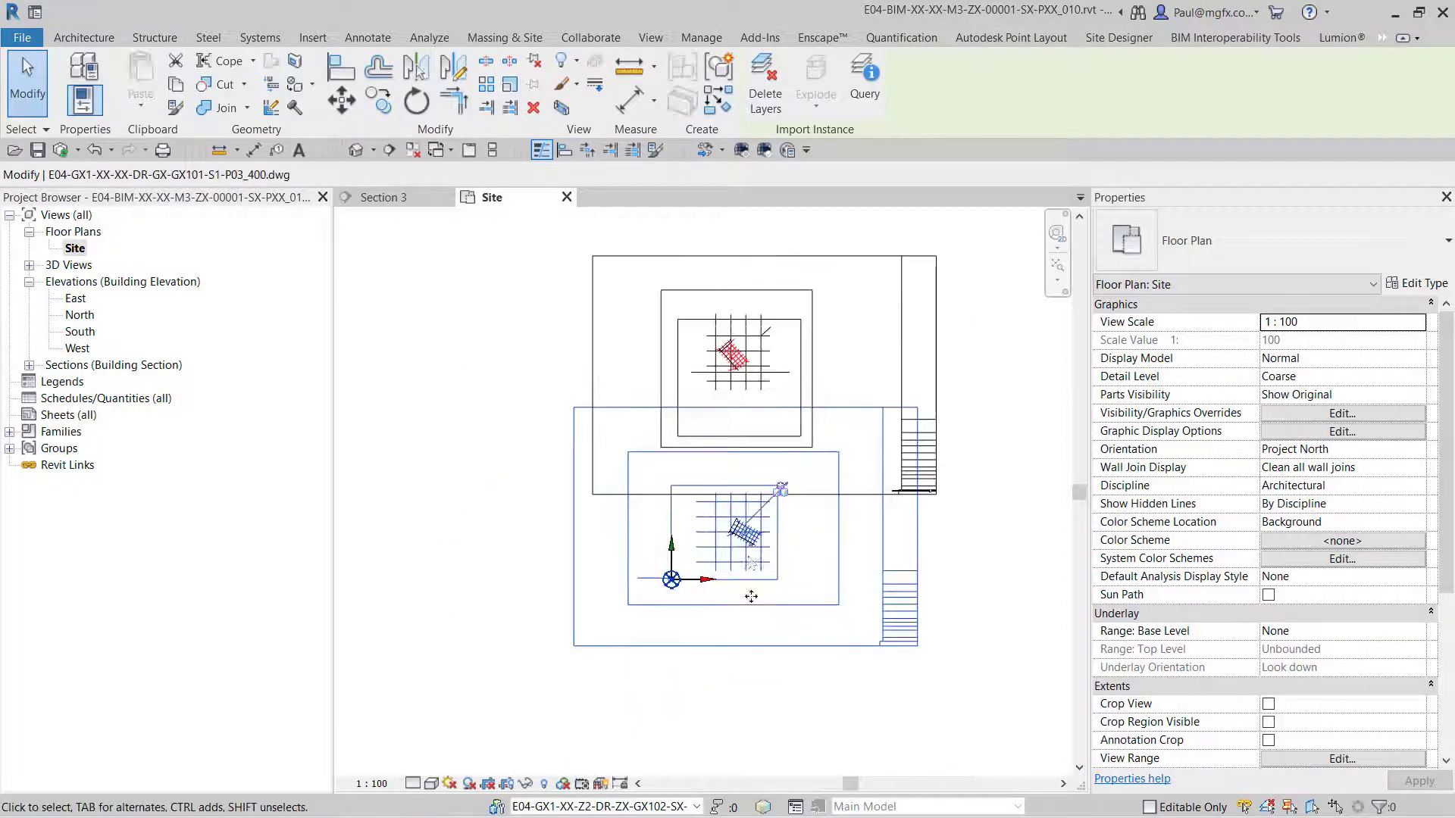
pyautogui.scroll(5, 747, 595)
pyautogui.press('Escape')
# Zoom to the 6239750.000 grid label, then switch over to Civil 3D
pyautogui.scroll(6, 564, 458)
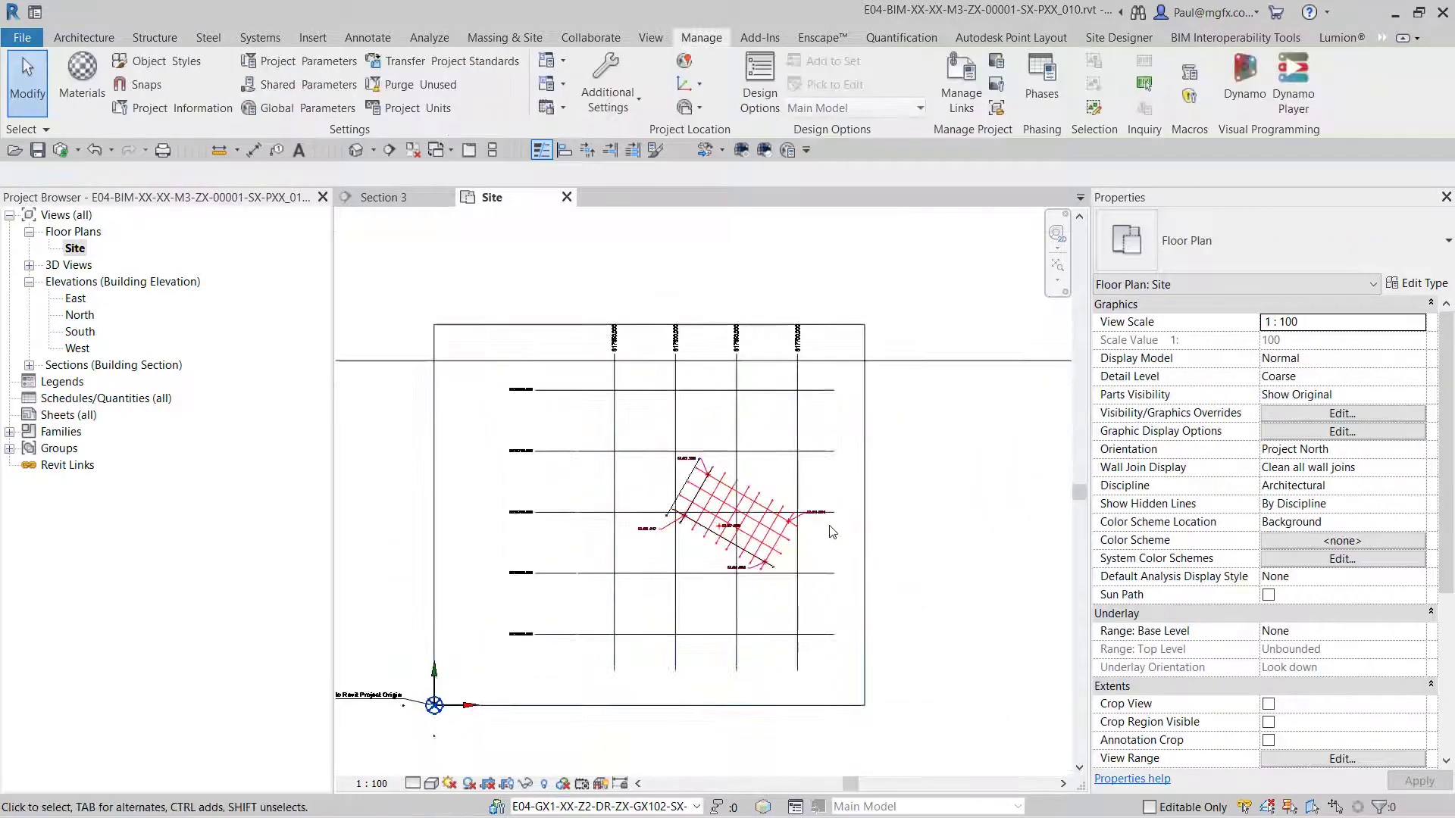
pyautogui.scroll(4, 564, 458)
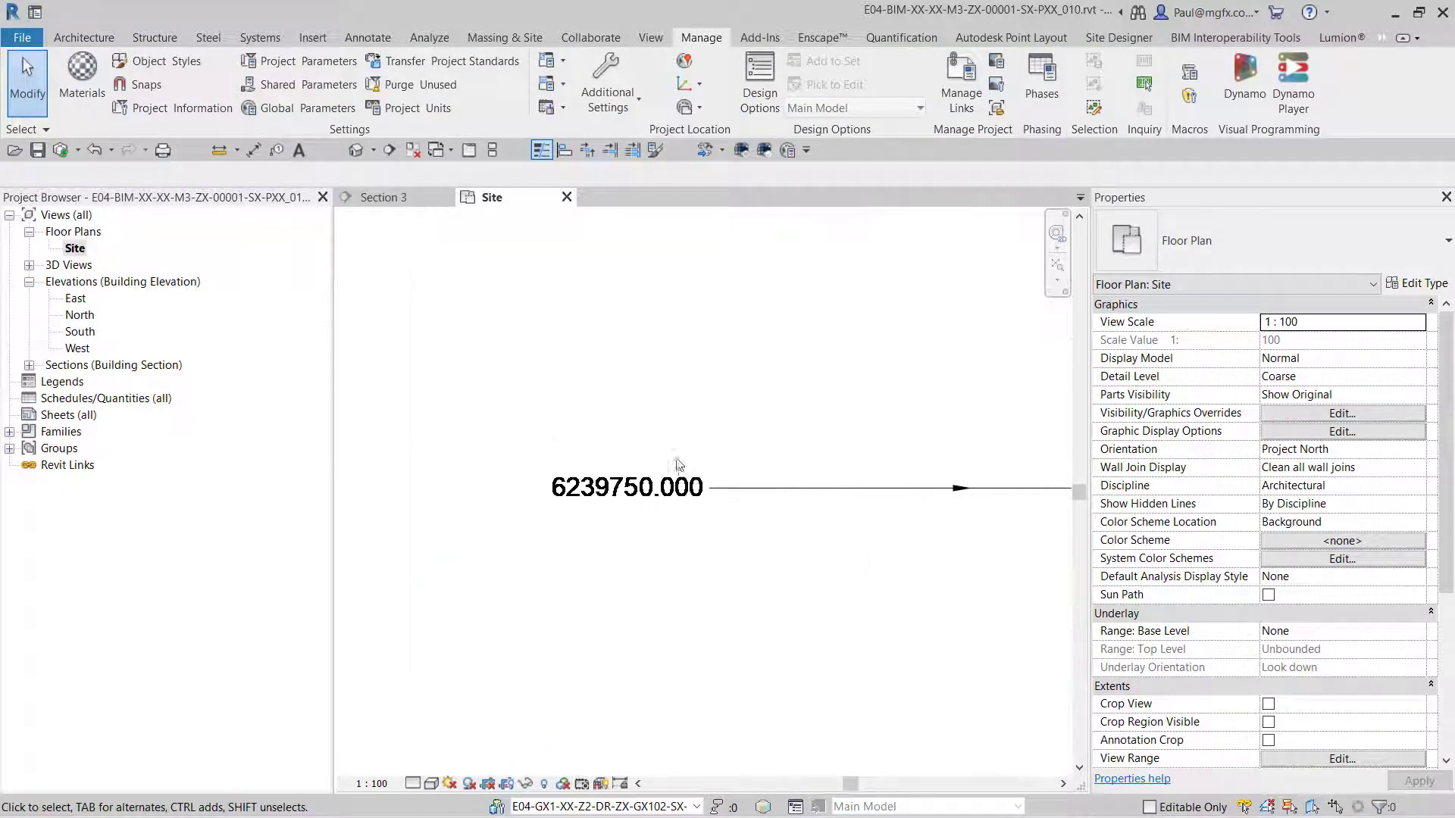
pyautogui.click(607, 501)
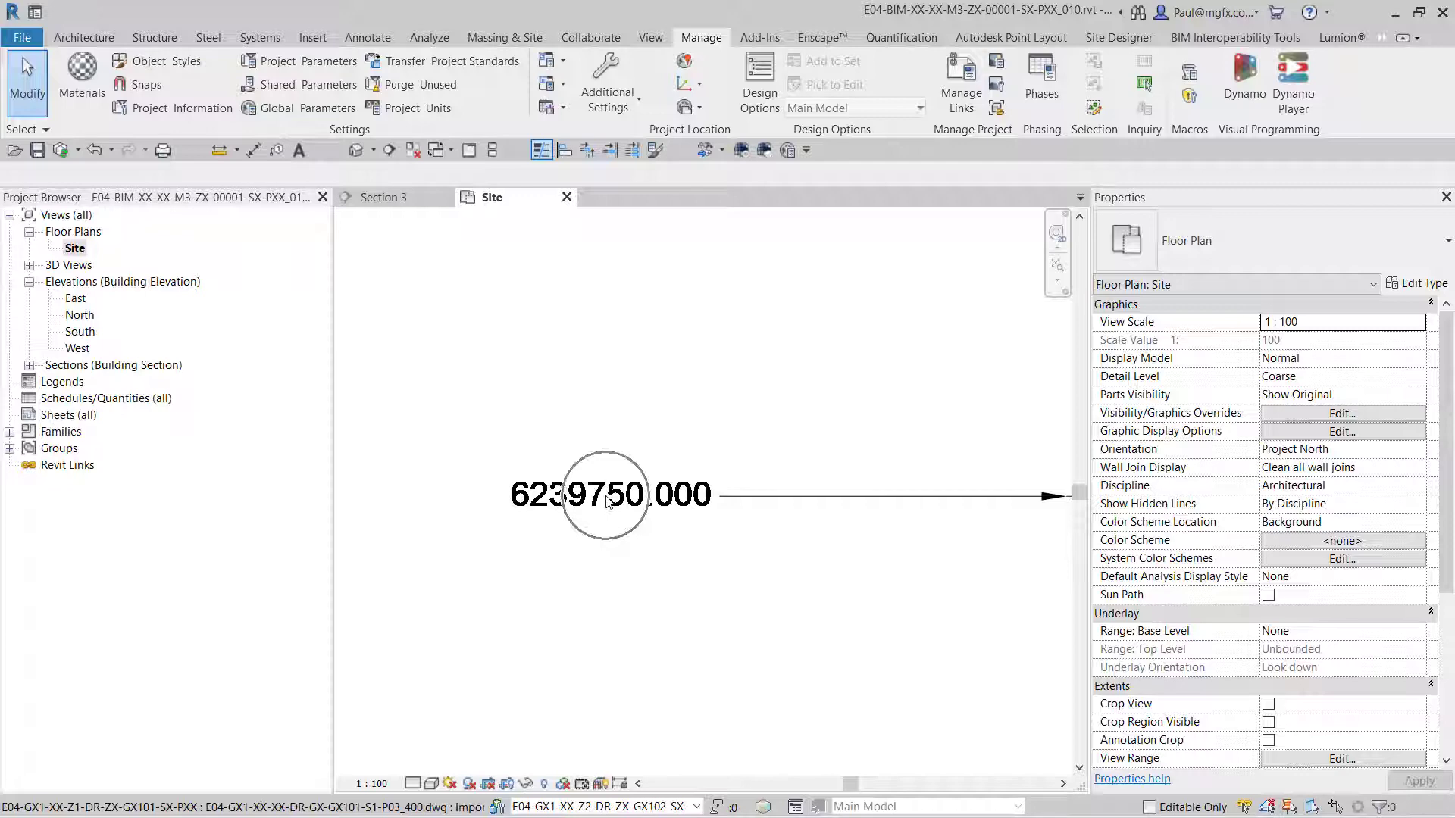
pyautogui.click(607, 501)
pyautogui.scroll(-5, 607, 502)
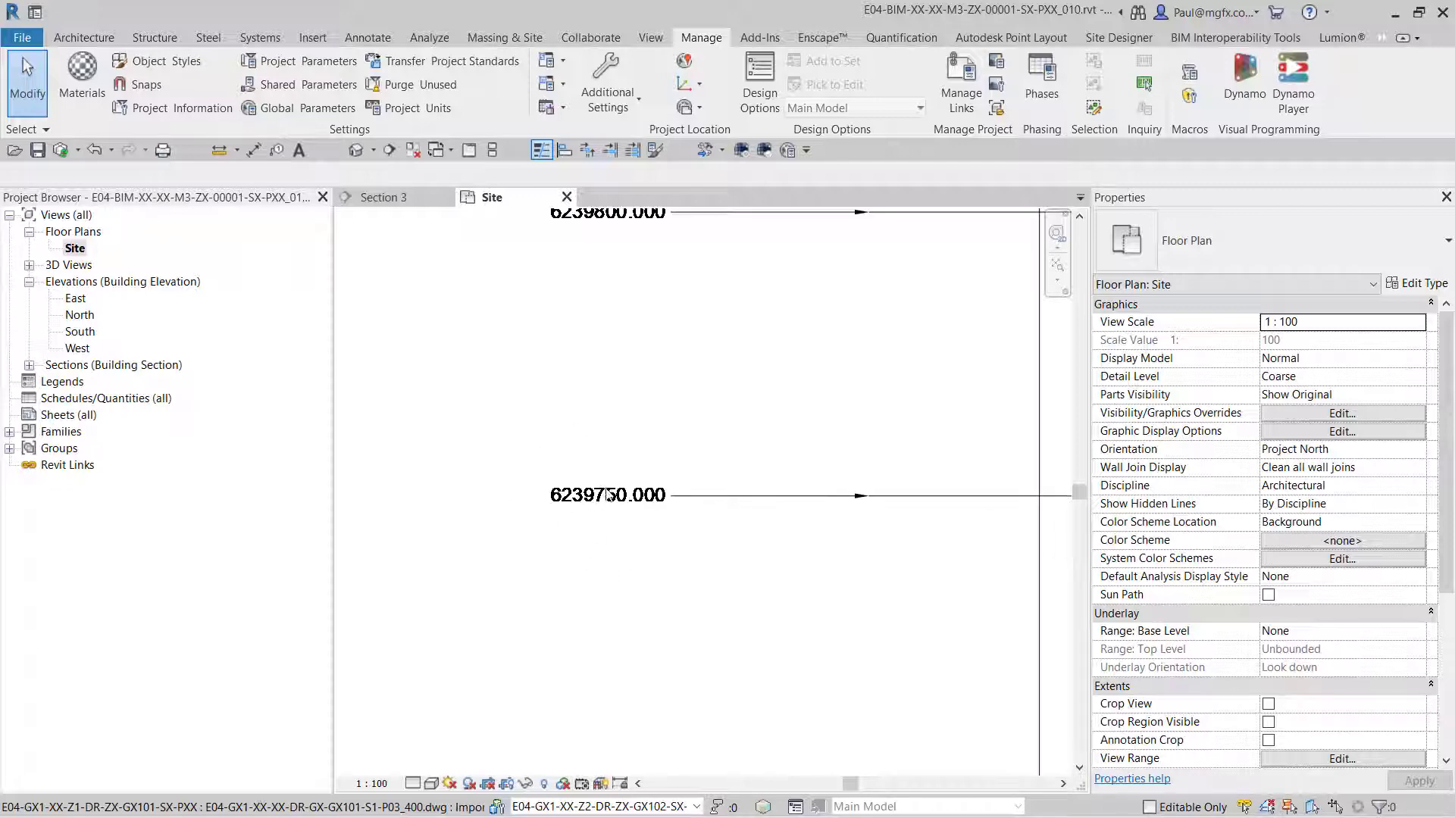
pyautogui.scroll(3, 658, 338)
pyautogui.scroll(-5, 660, 363)
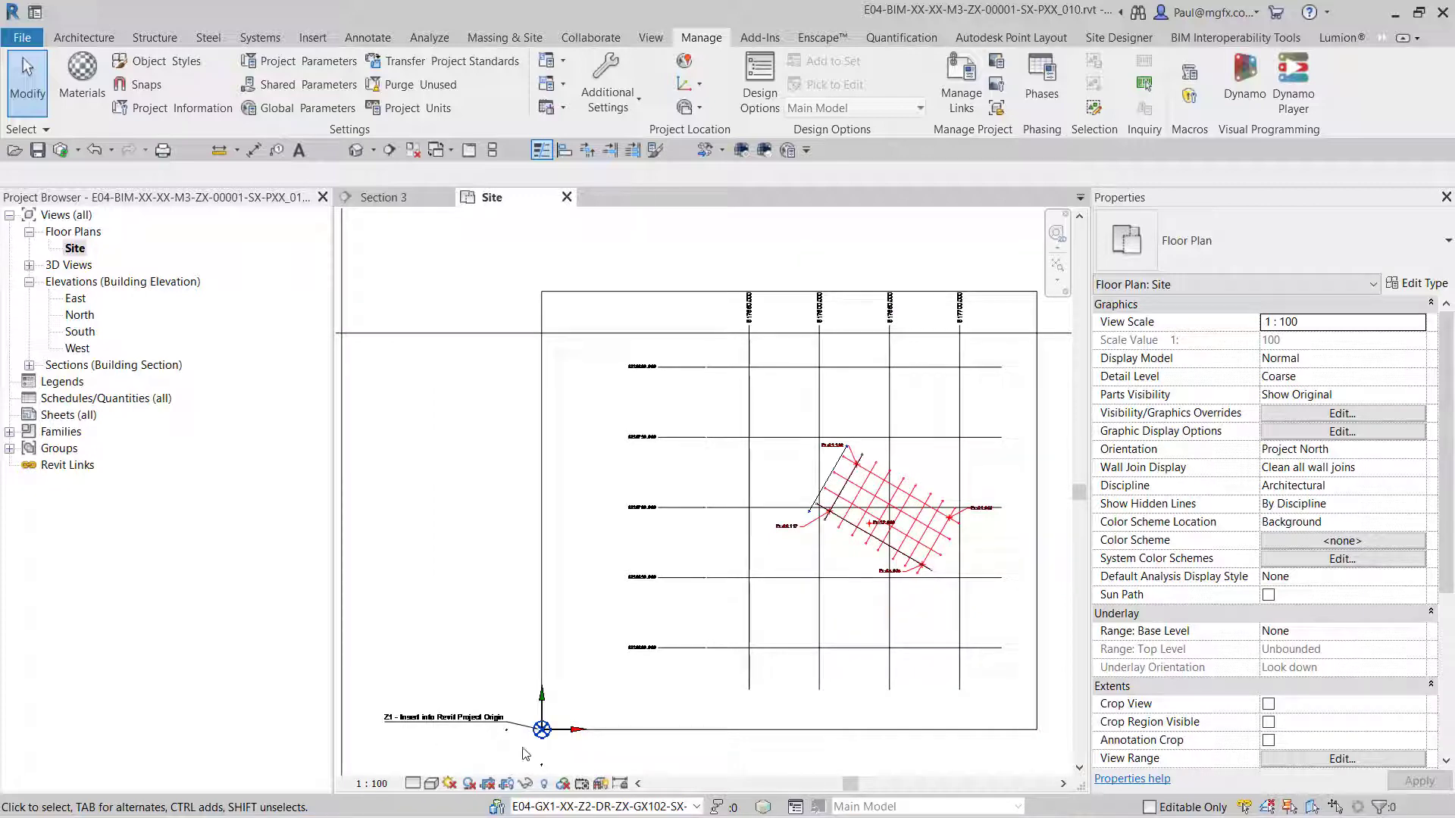
pyautogui.hotkey('alt', 'Tab')
pyautogui.press('Tab')
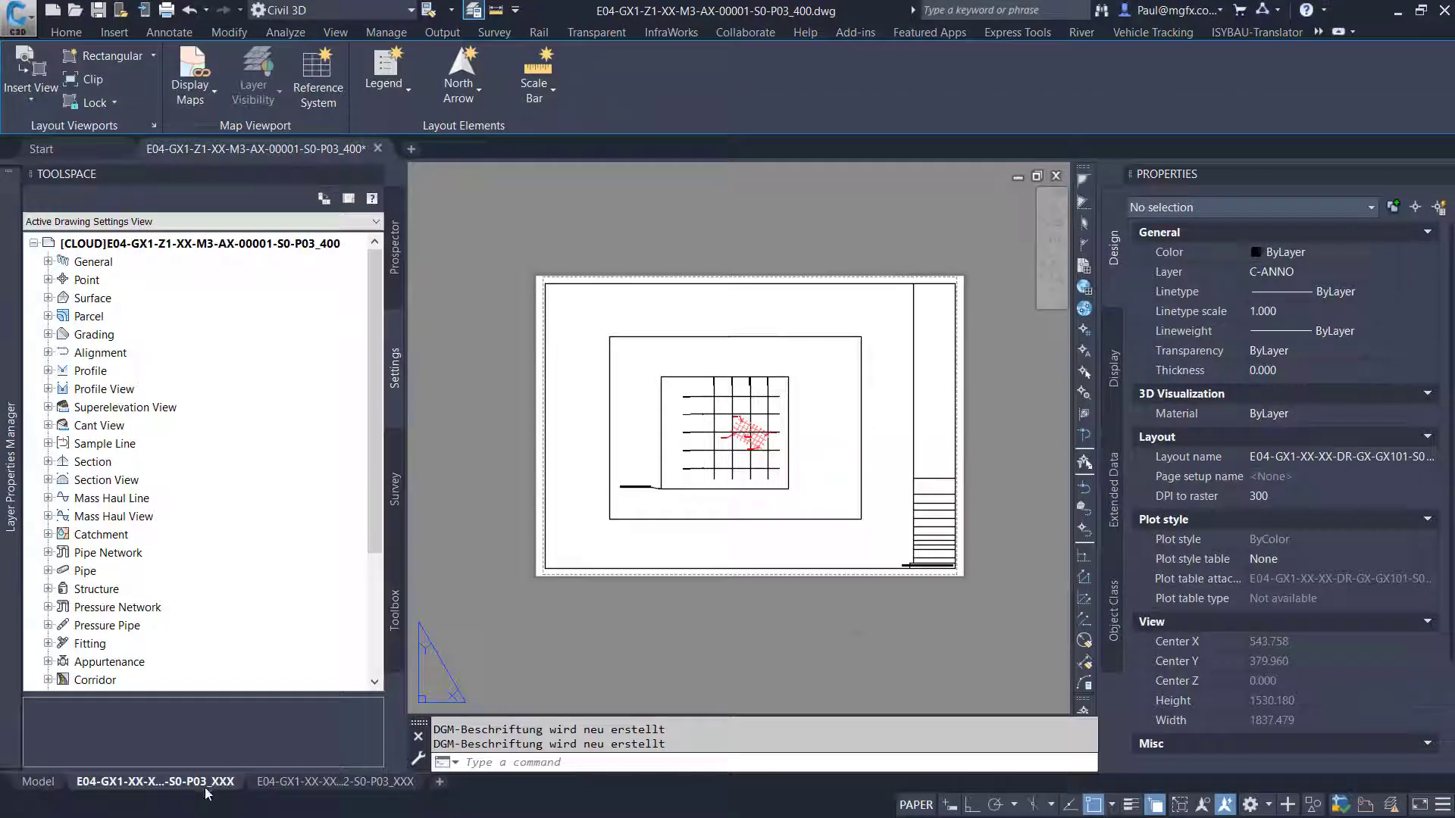
pyautogui.click(38, 781)
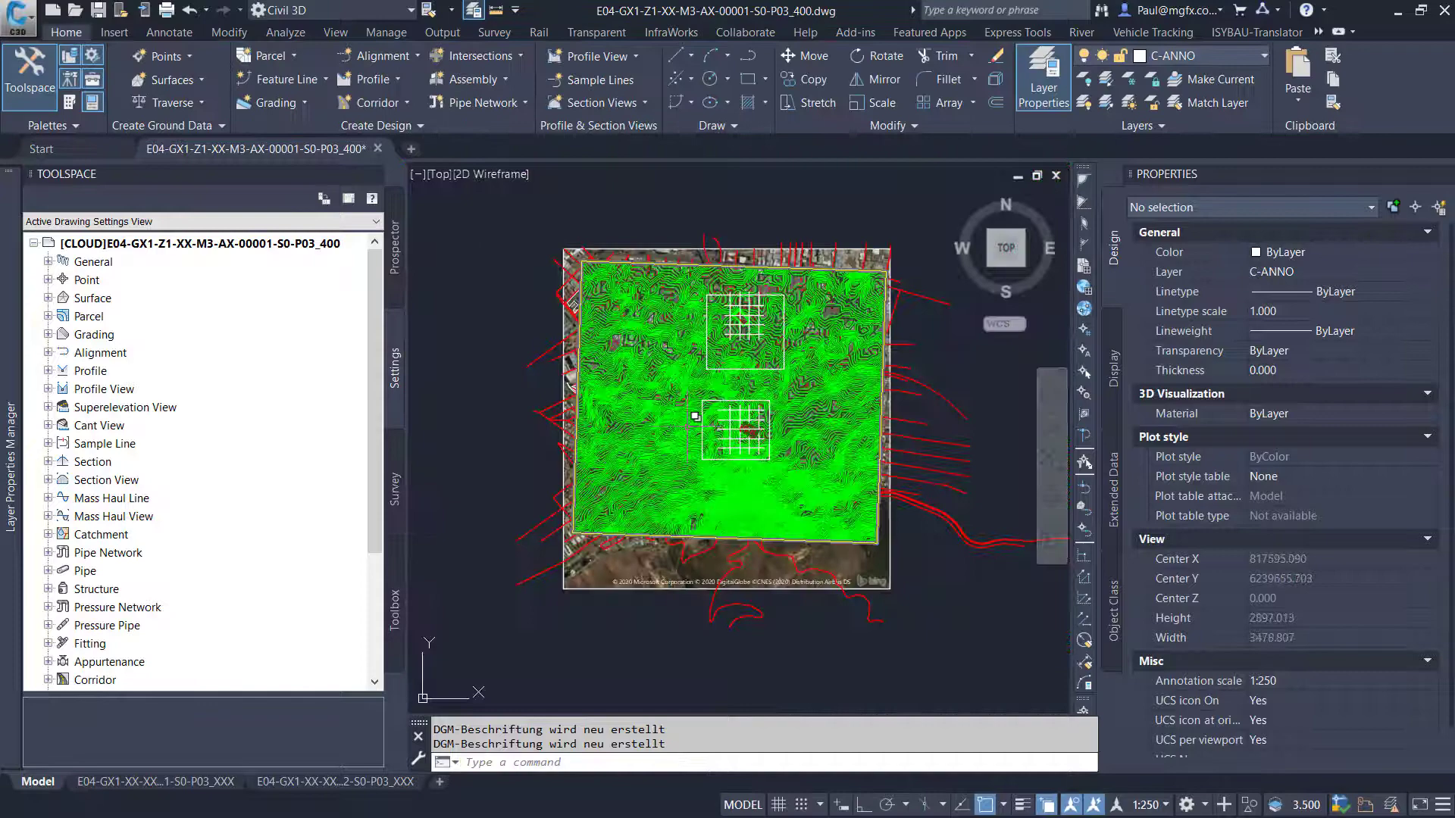
pyautogui.click(857, 532)
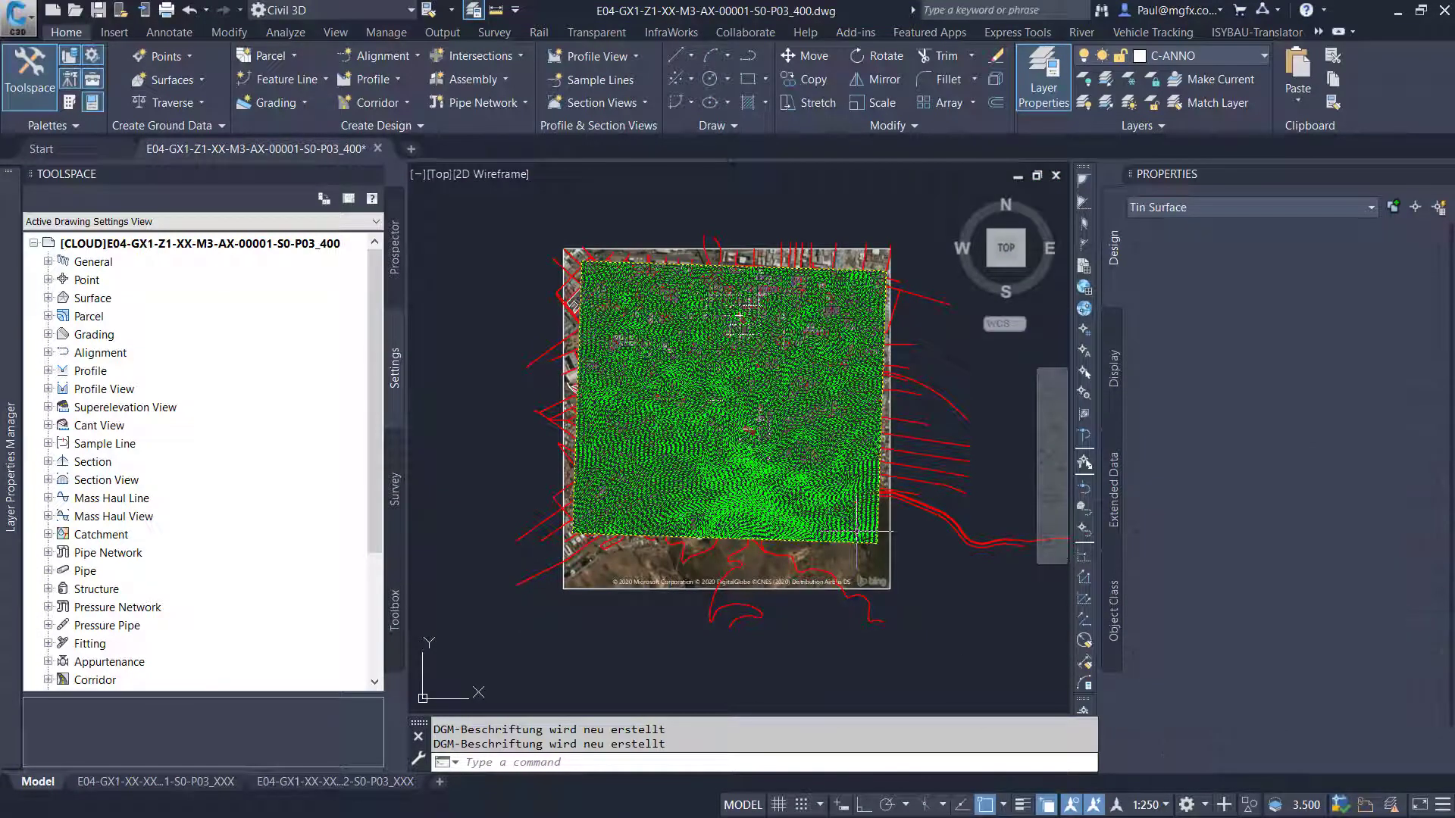
pyautogui.press('Escape')
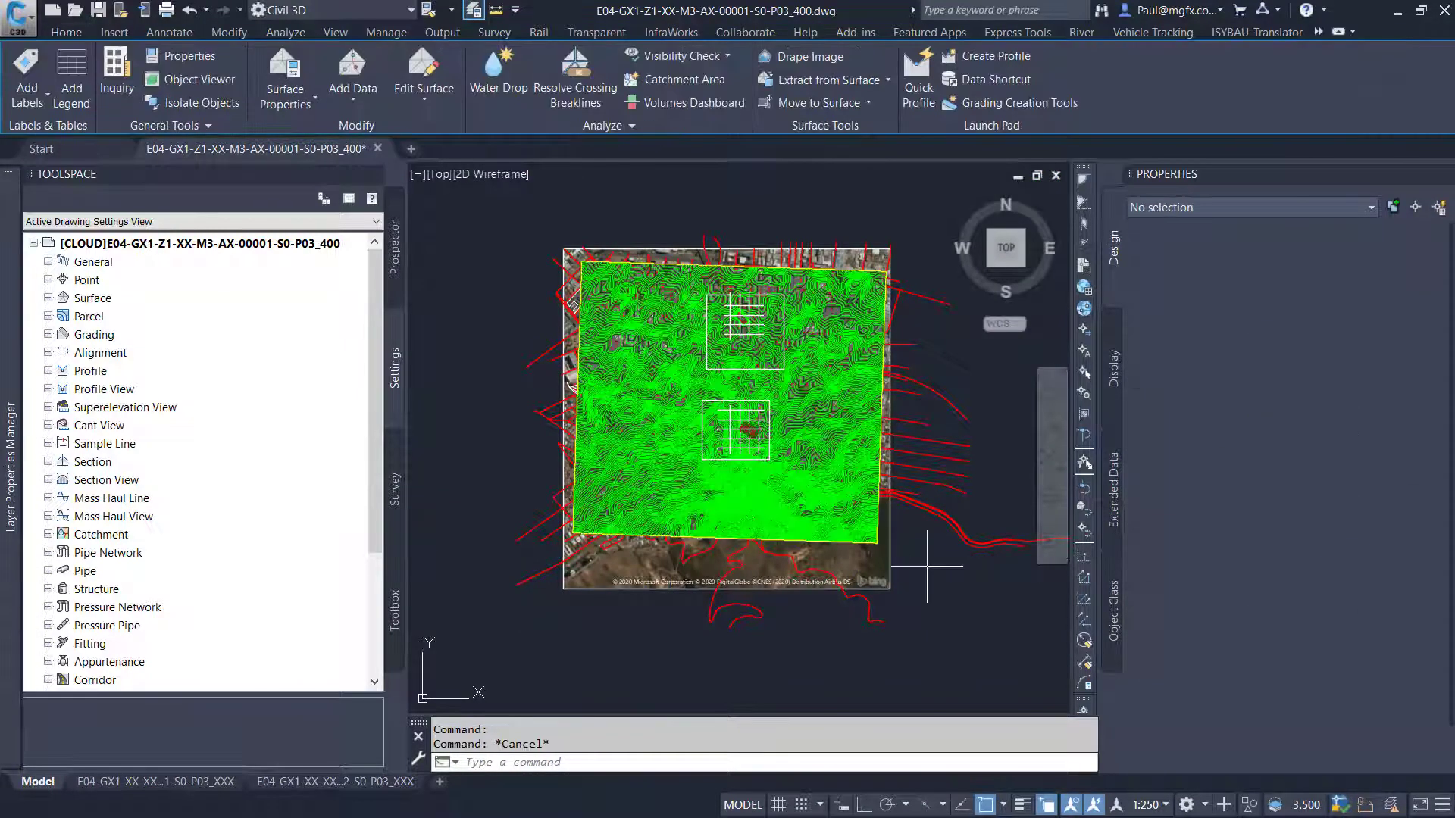
pyautogui.click(926, 566)
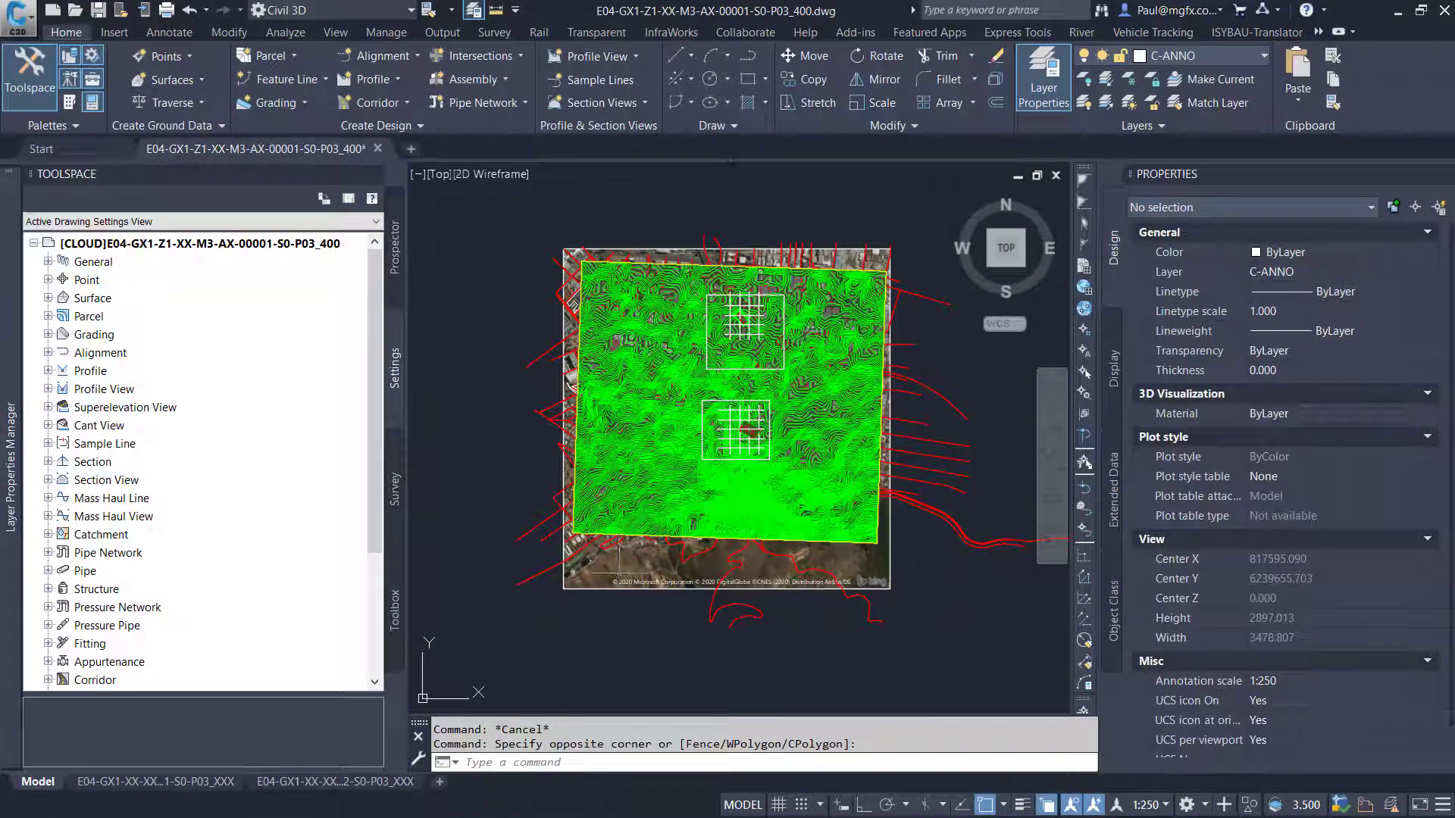
pyautogui.scroll(10, 585, 422)
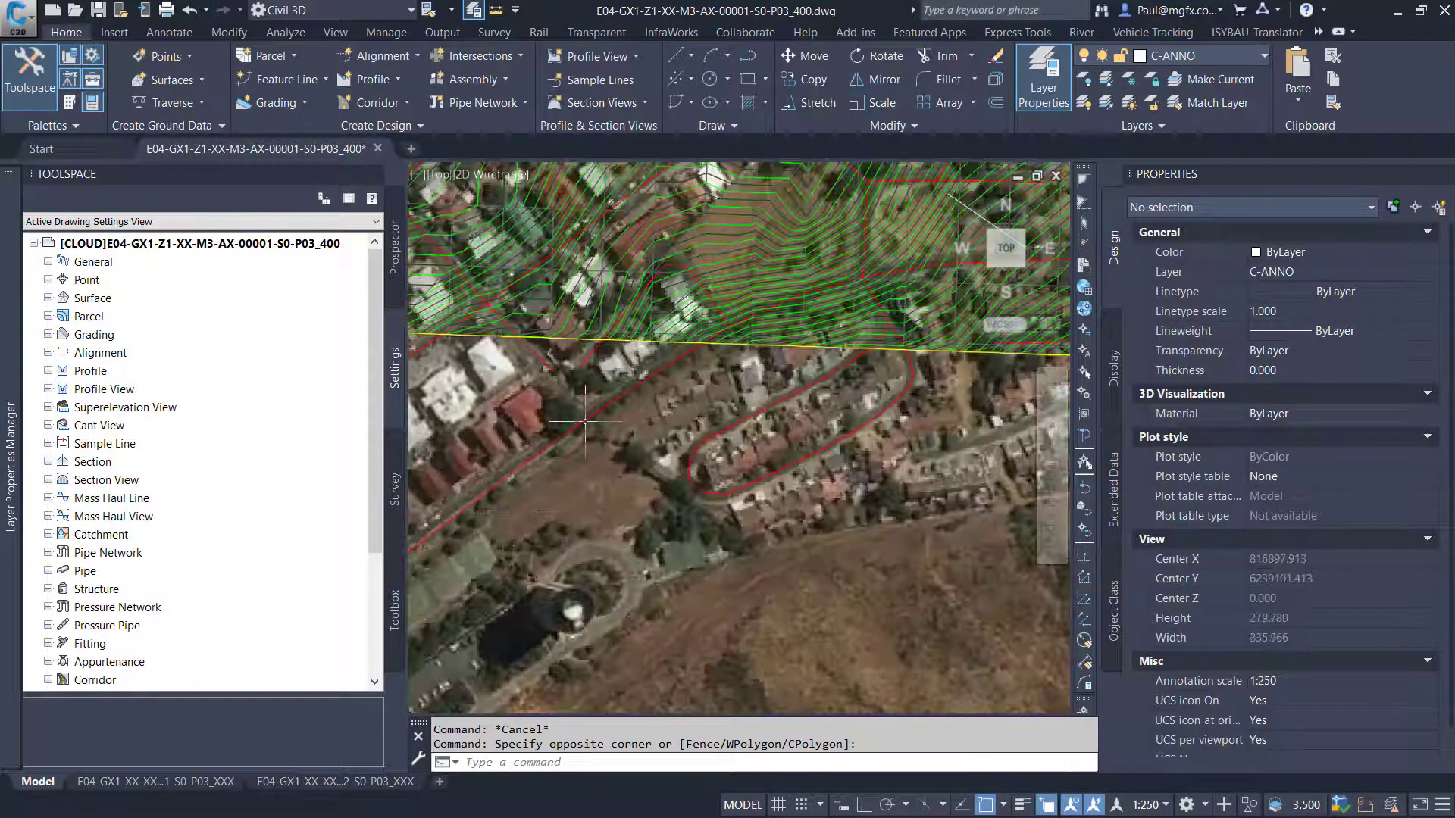
pyautogui.scroll(6, 585, 421)
pyautogui.scroll(-10, 598, 434)
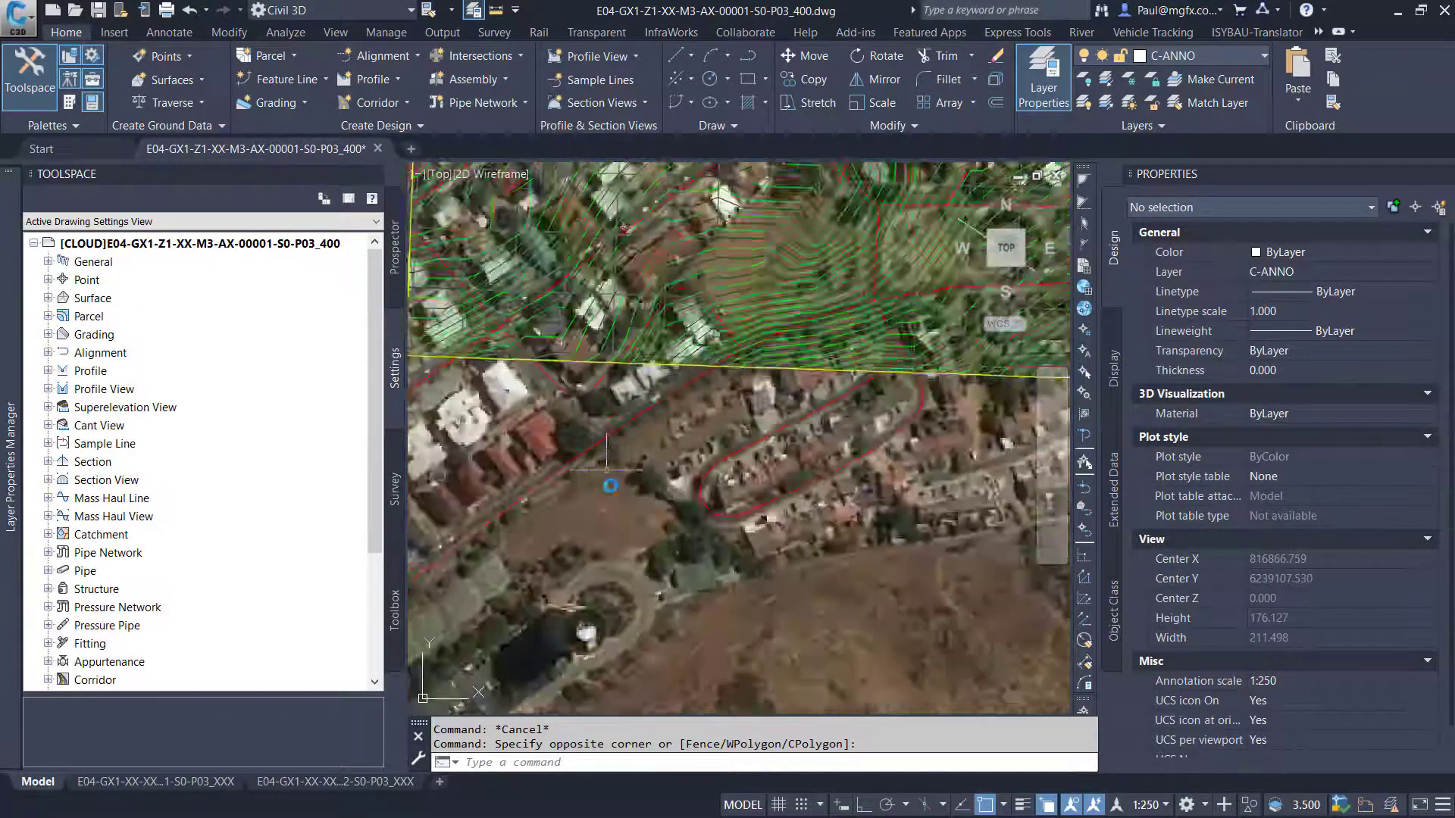
pyautogui.scroll(4, 588, 277)
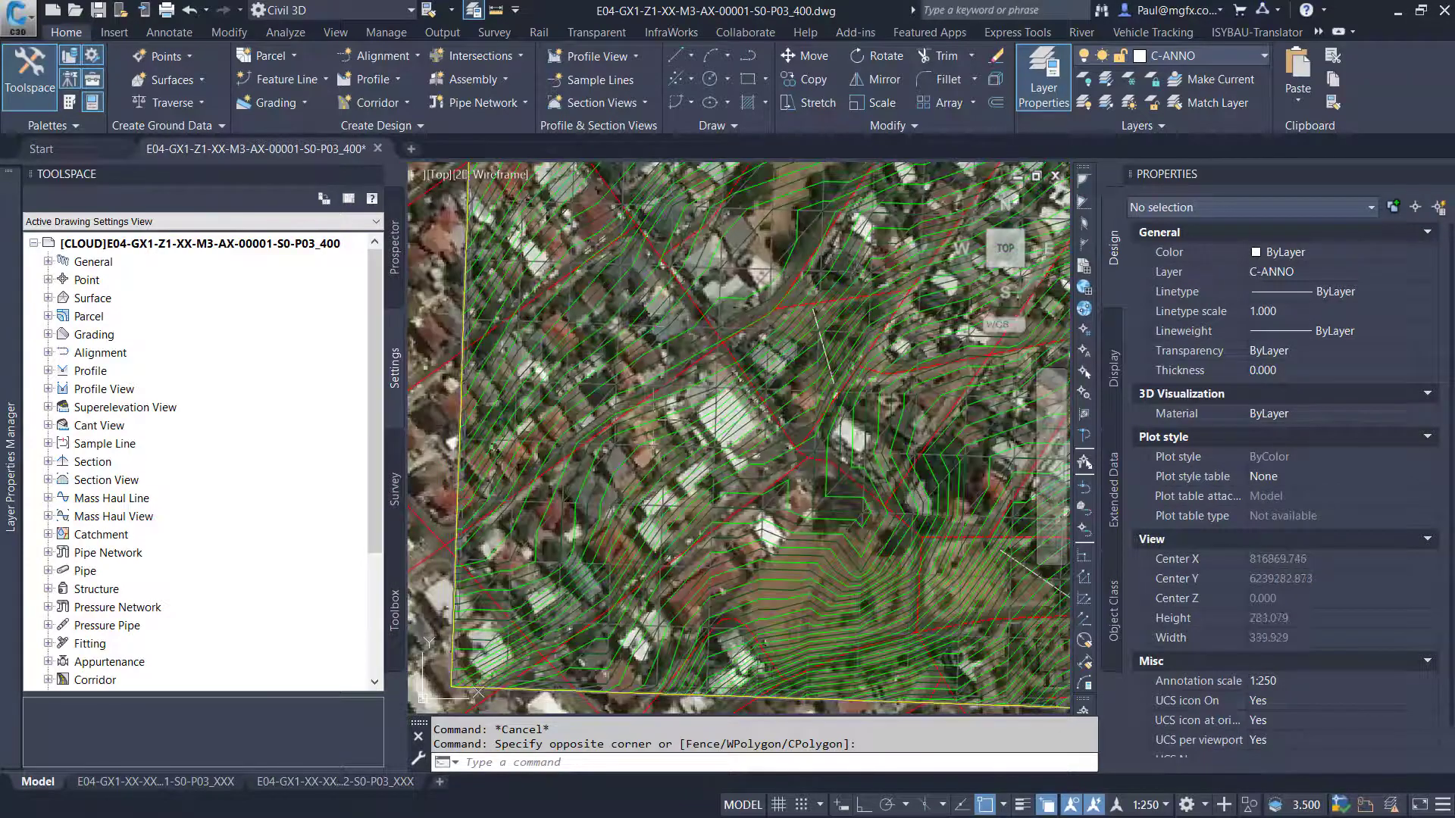
pyautogui.scroll(-12, 574, 458)
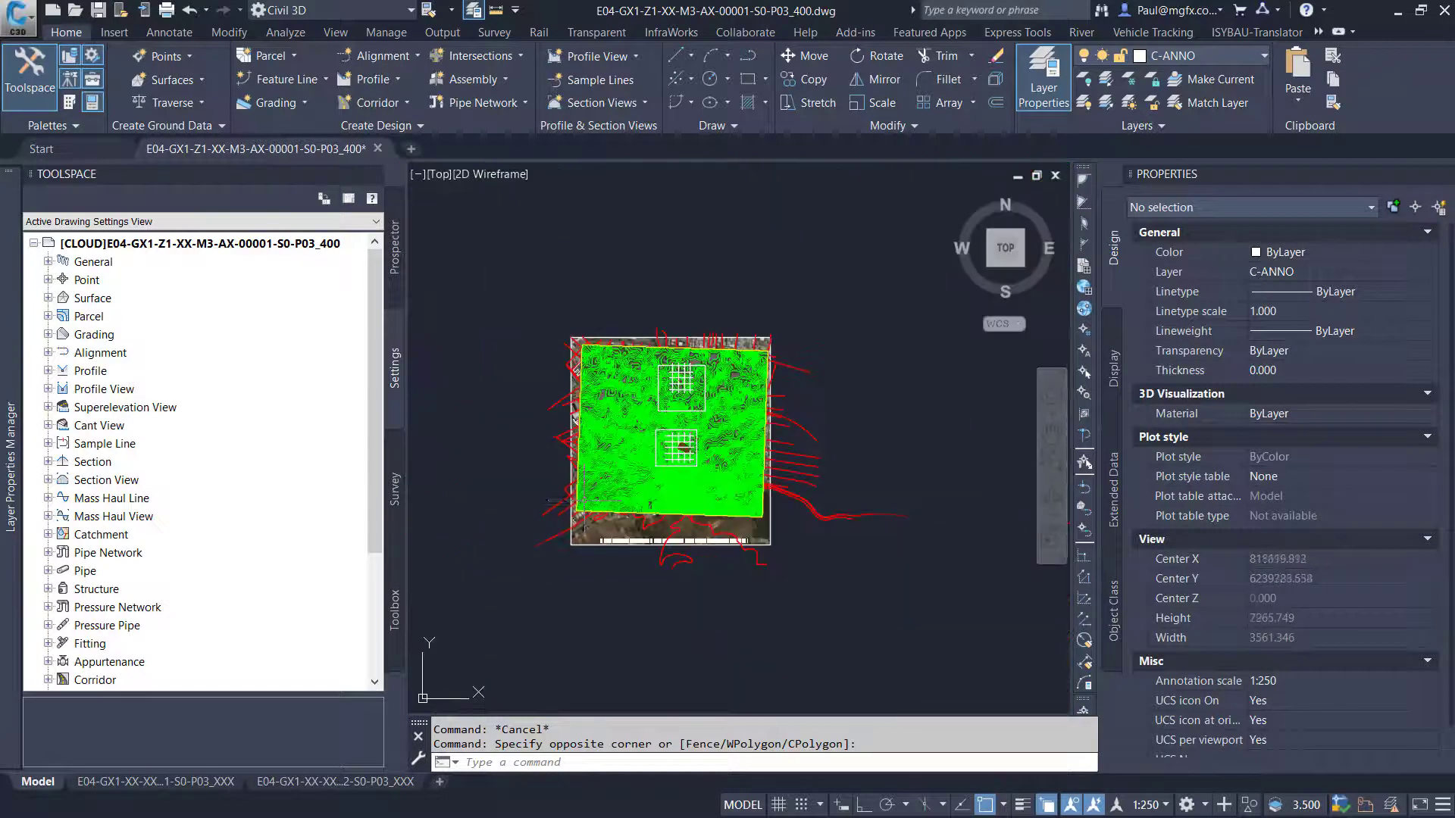
pyautogui.scroll(10, 708, 307)
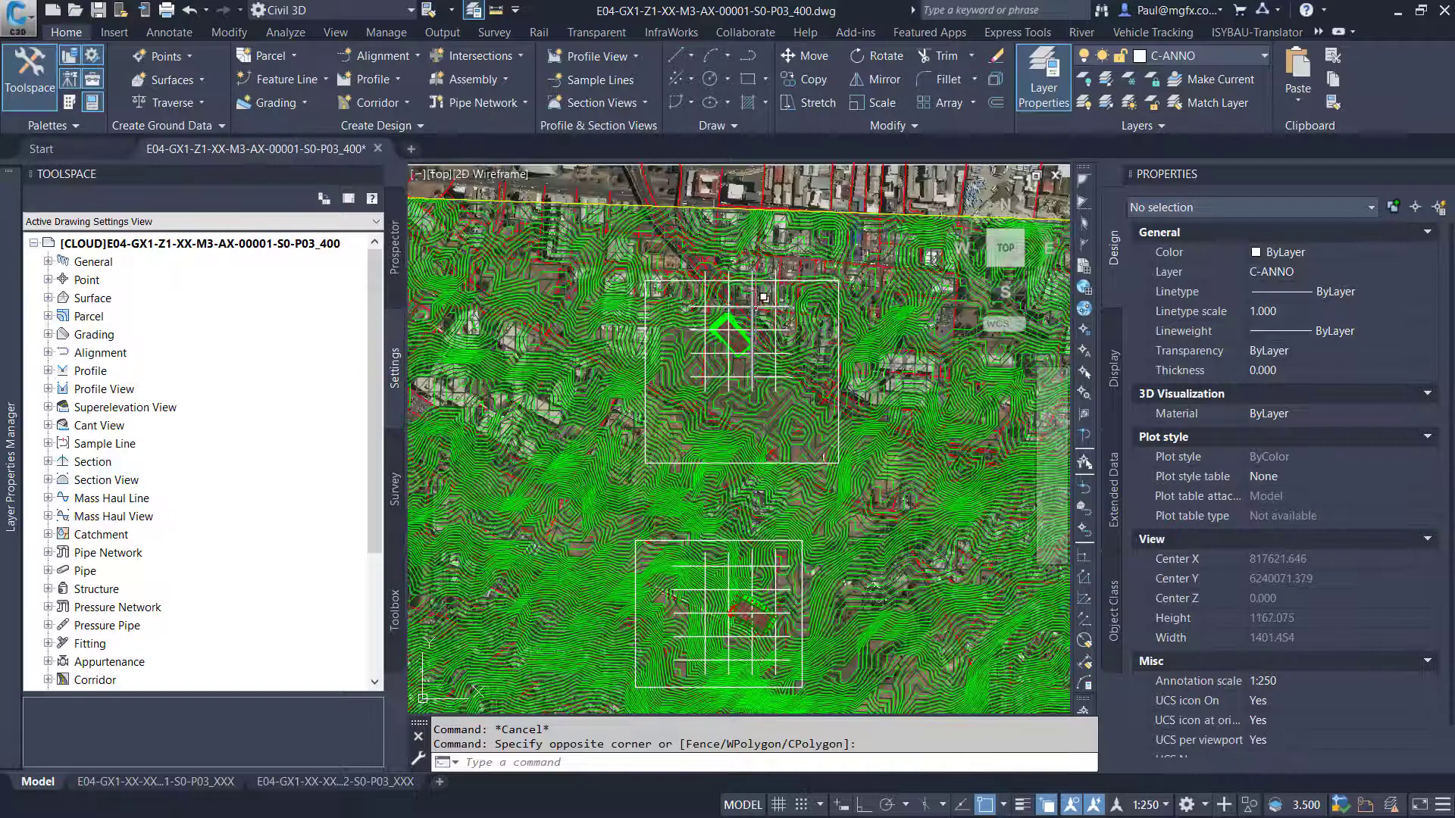
pyautogui.scroll(4, 692, 332)
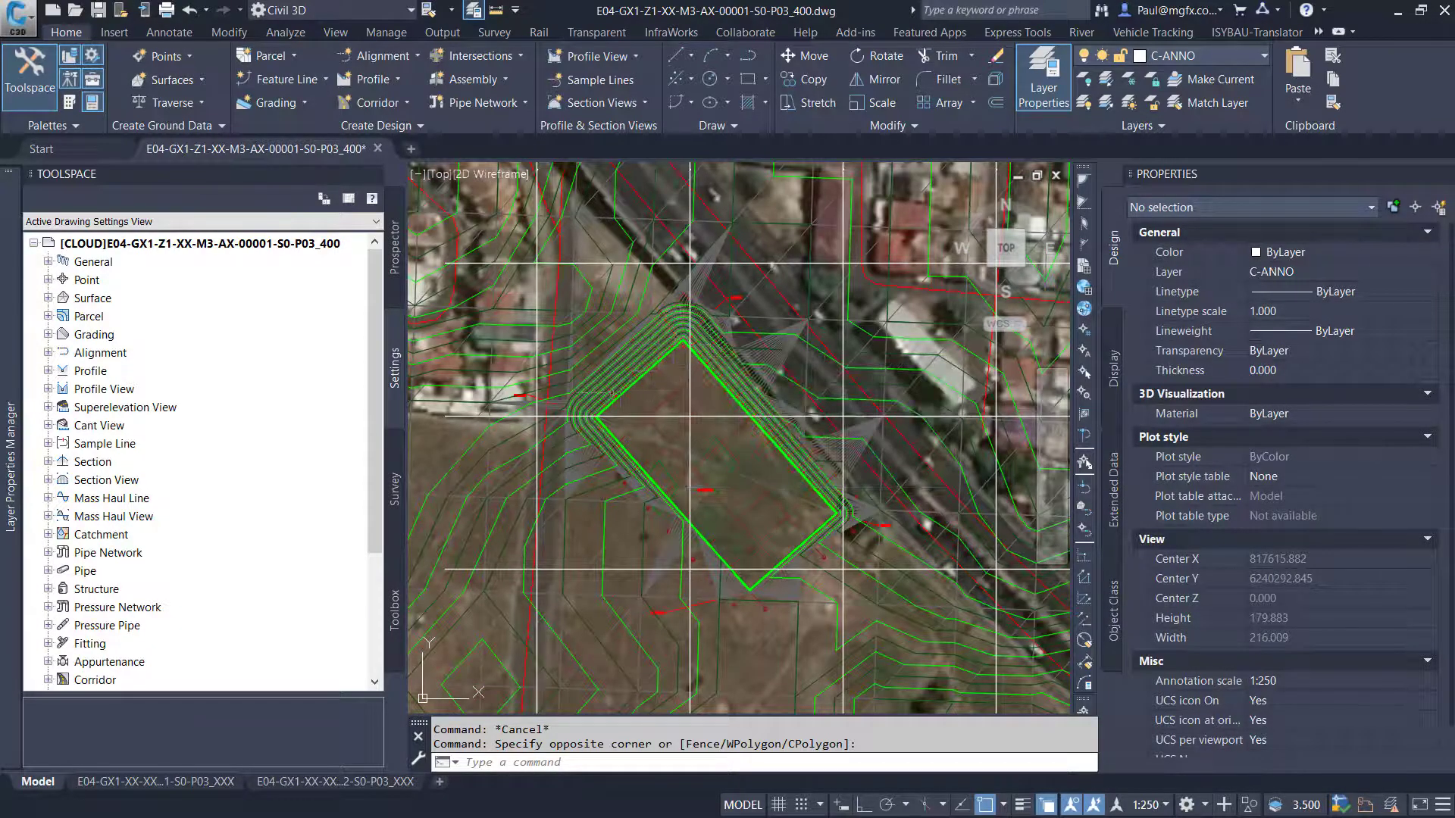
pyautogui.scroll(-12, 621, 313)
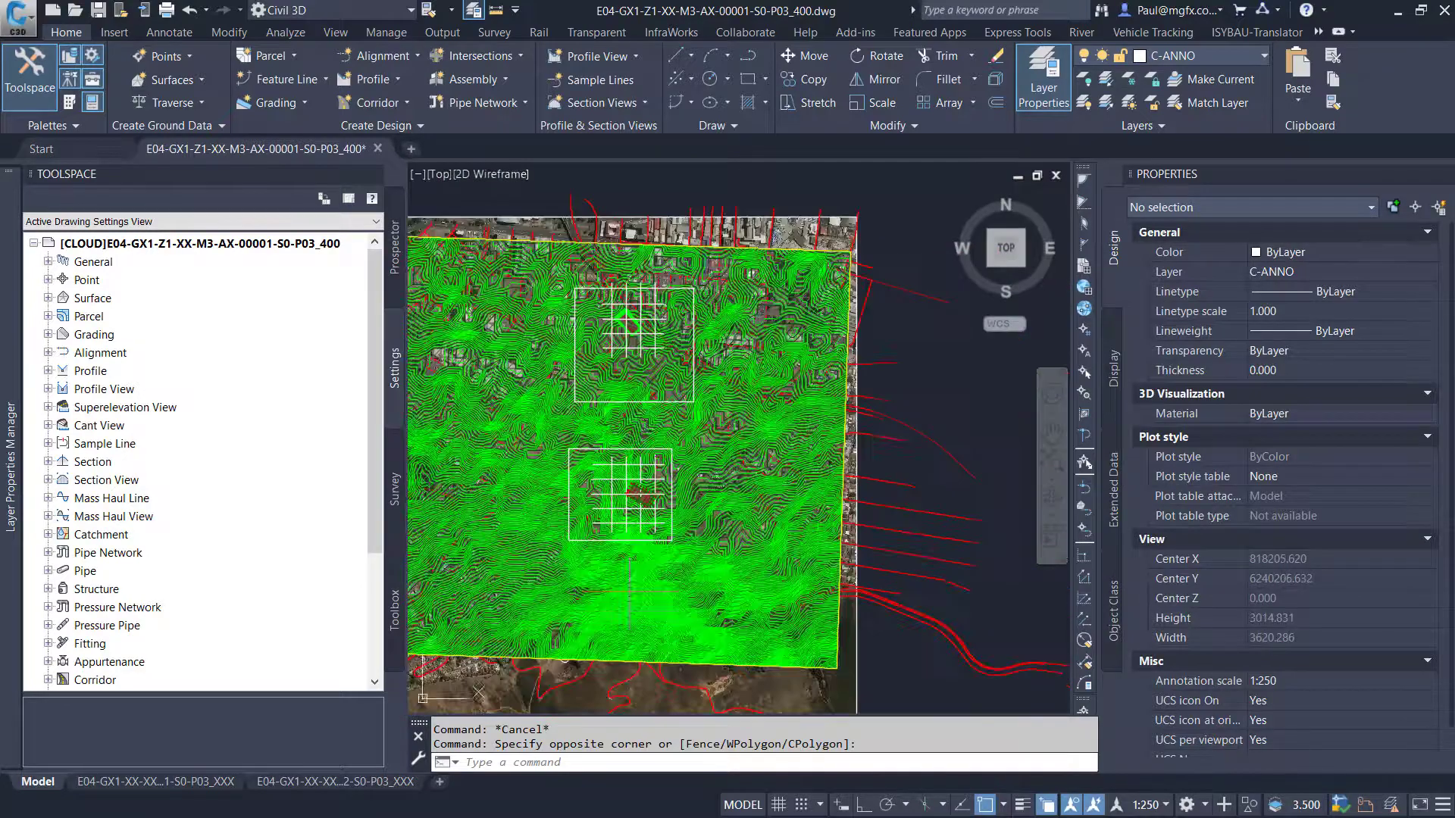
pyautogui.scroll(10, 636, 527)
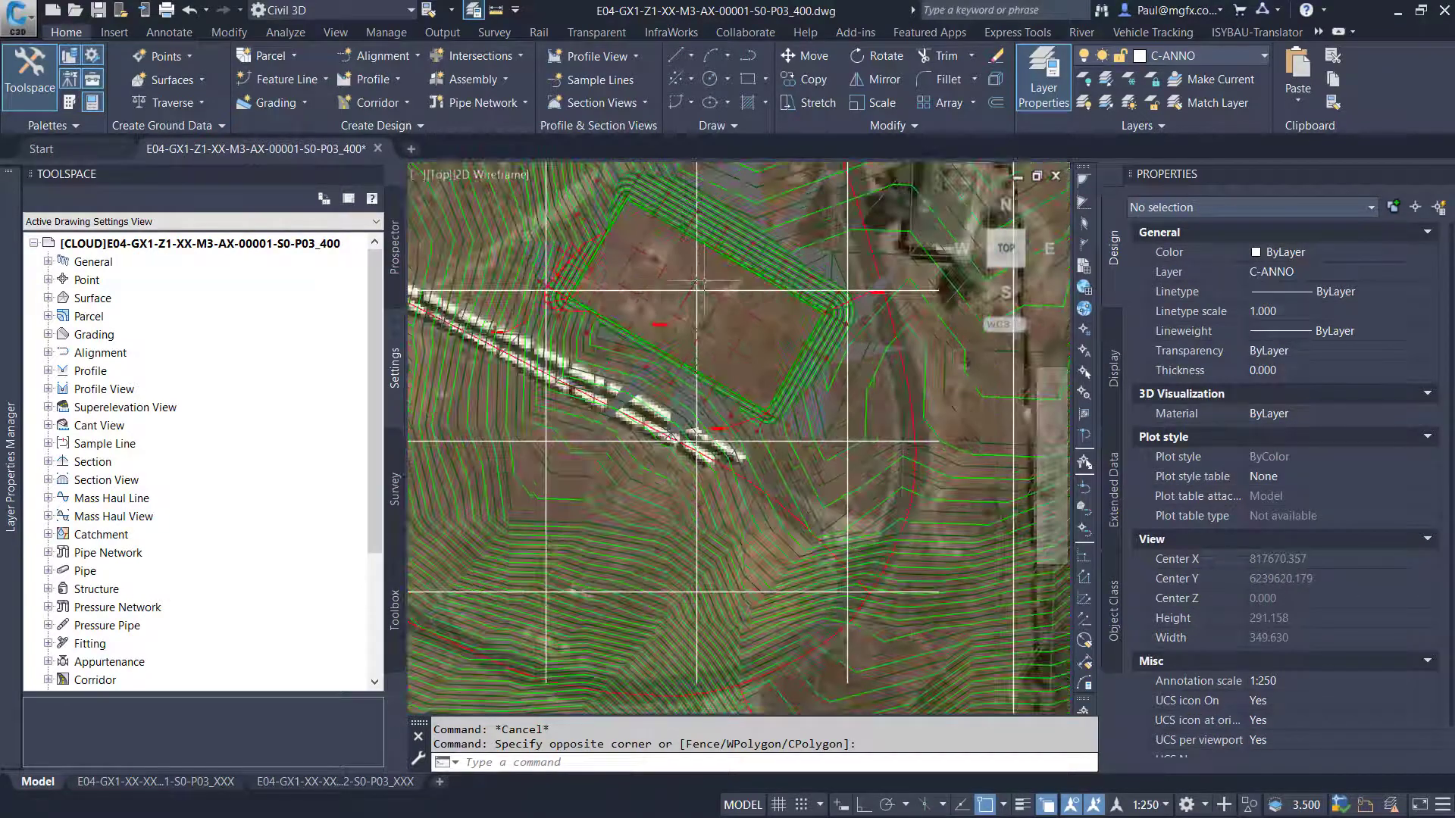
pyautogui.scroll(4, 701, 283)
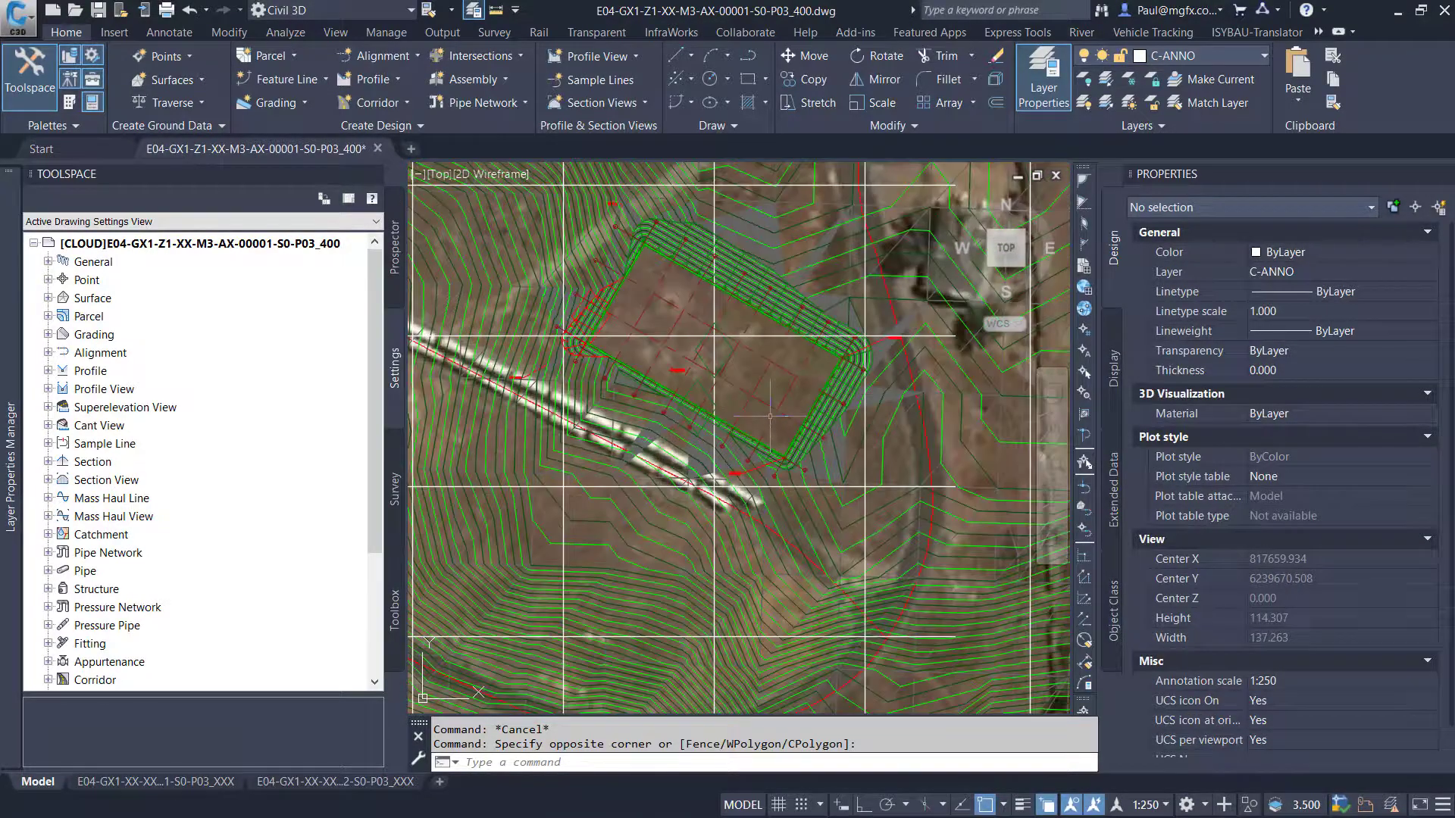
pyautogui.scroll(-8, 758, 394)
pyautogui.scroll(10, 762, 411)
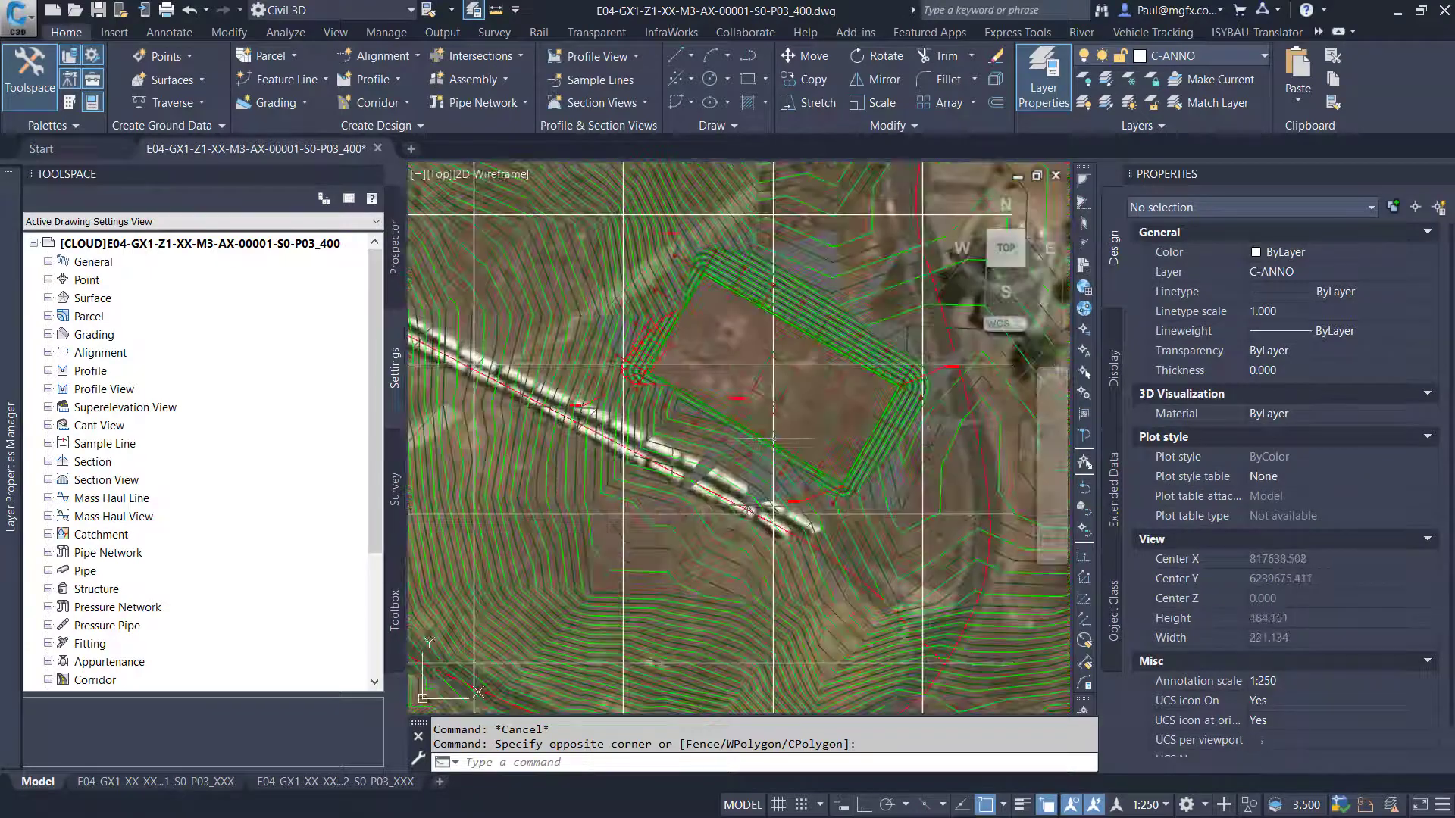
pyautogui.scroll(-4, 843, 277)
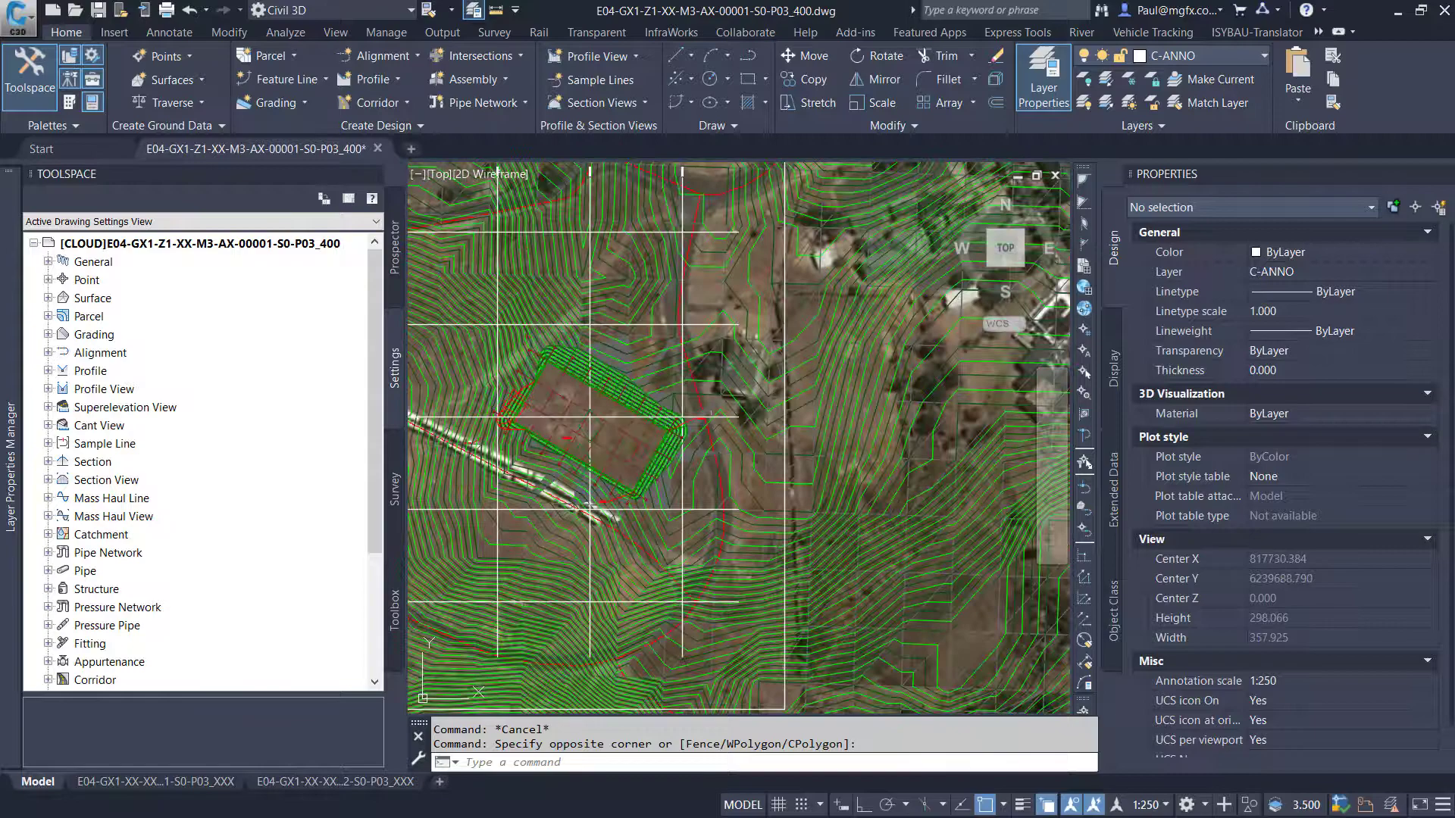
pyautogui.scroll(3, 719, 364)
pyautogui.scroll(-6, 833, 424)
pyautogui.scroll(6, 749, 434)
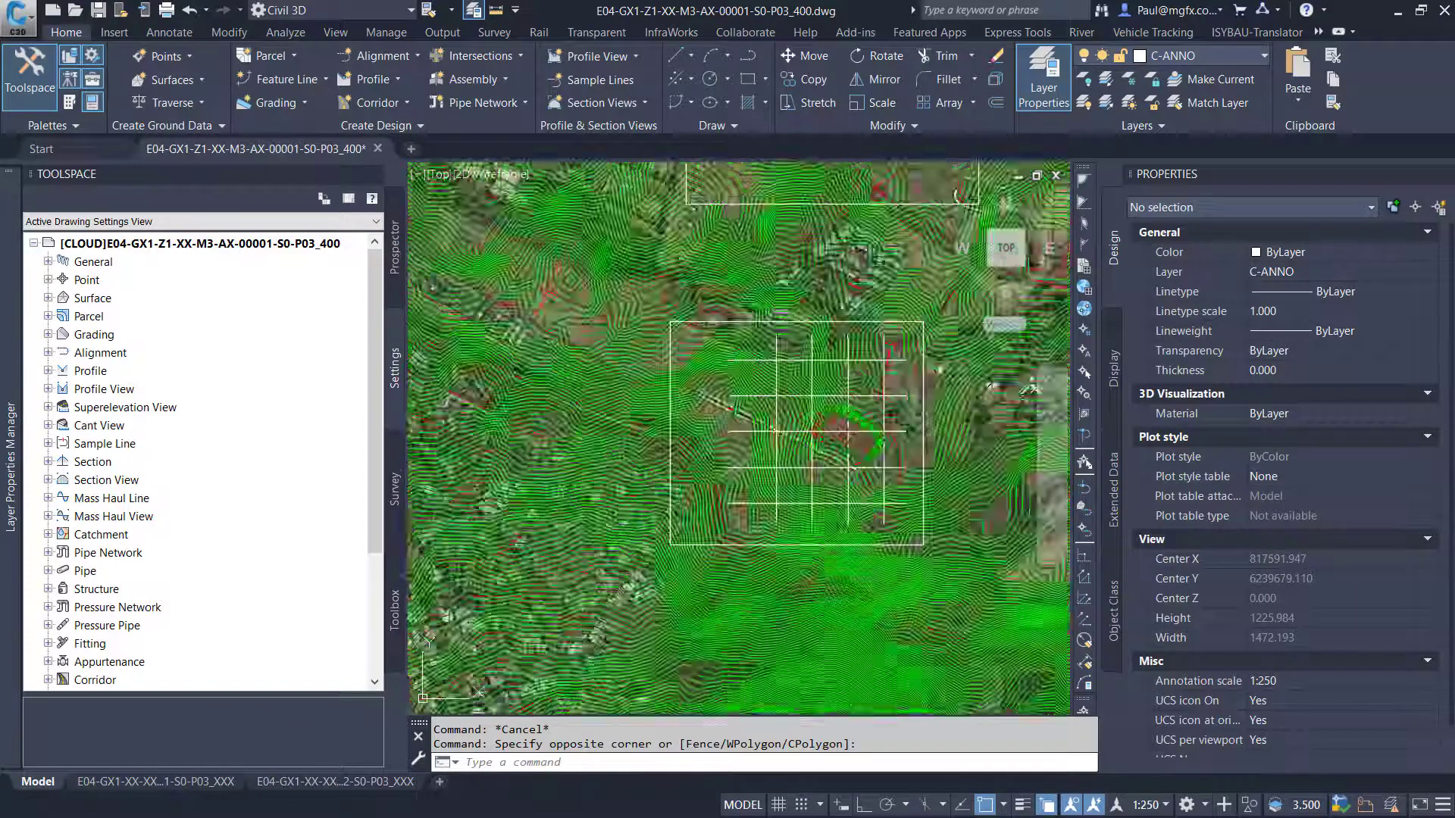
pyautogui.scroll(10, 748, 435)
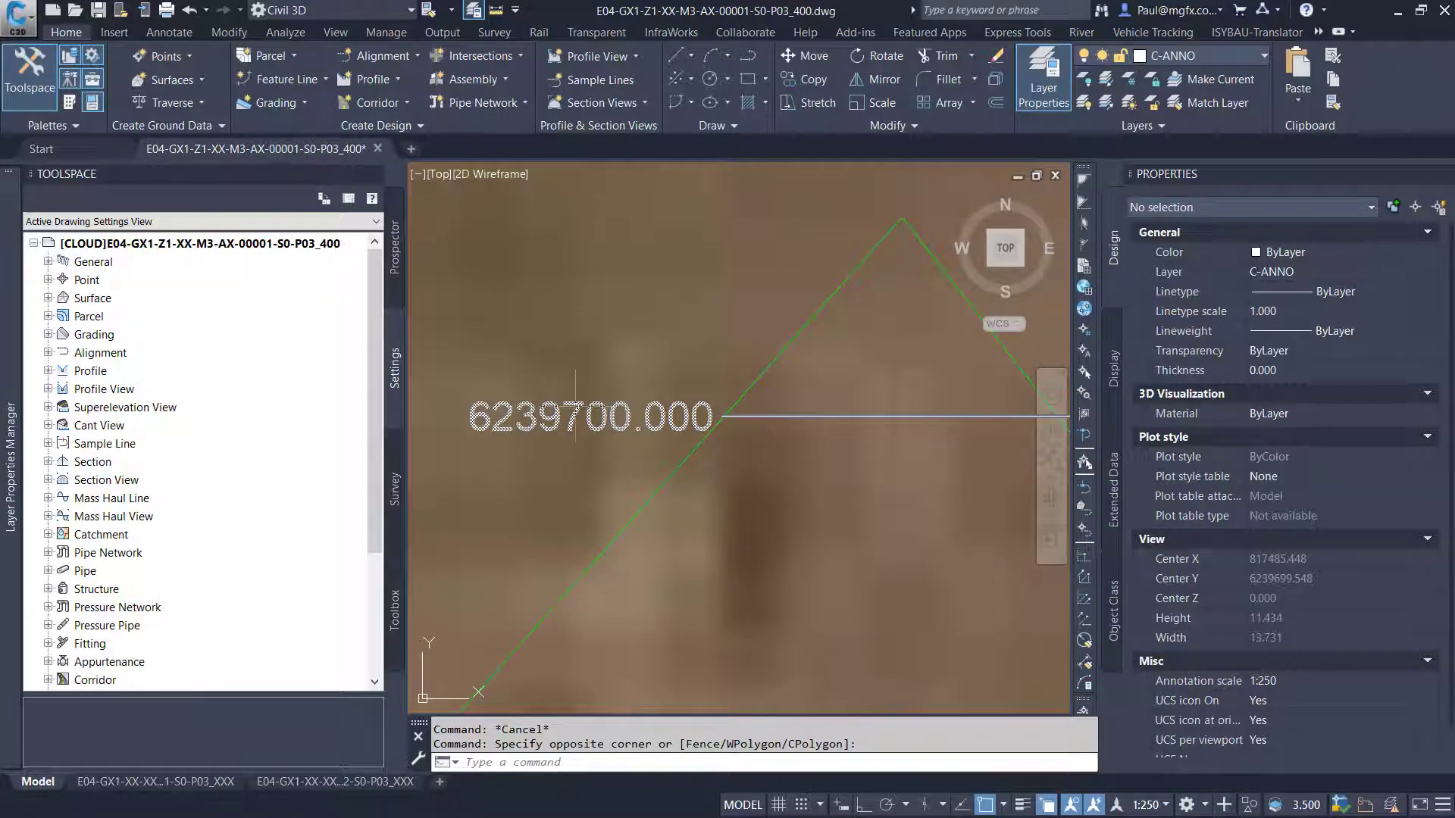
pyautogui.scroll(-12, 576, 407)
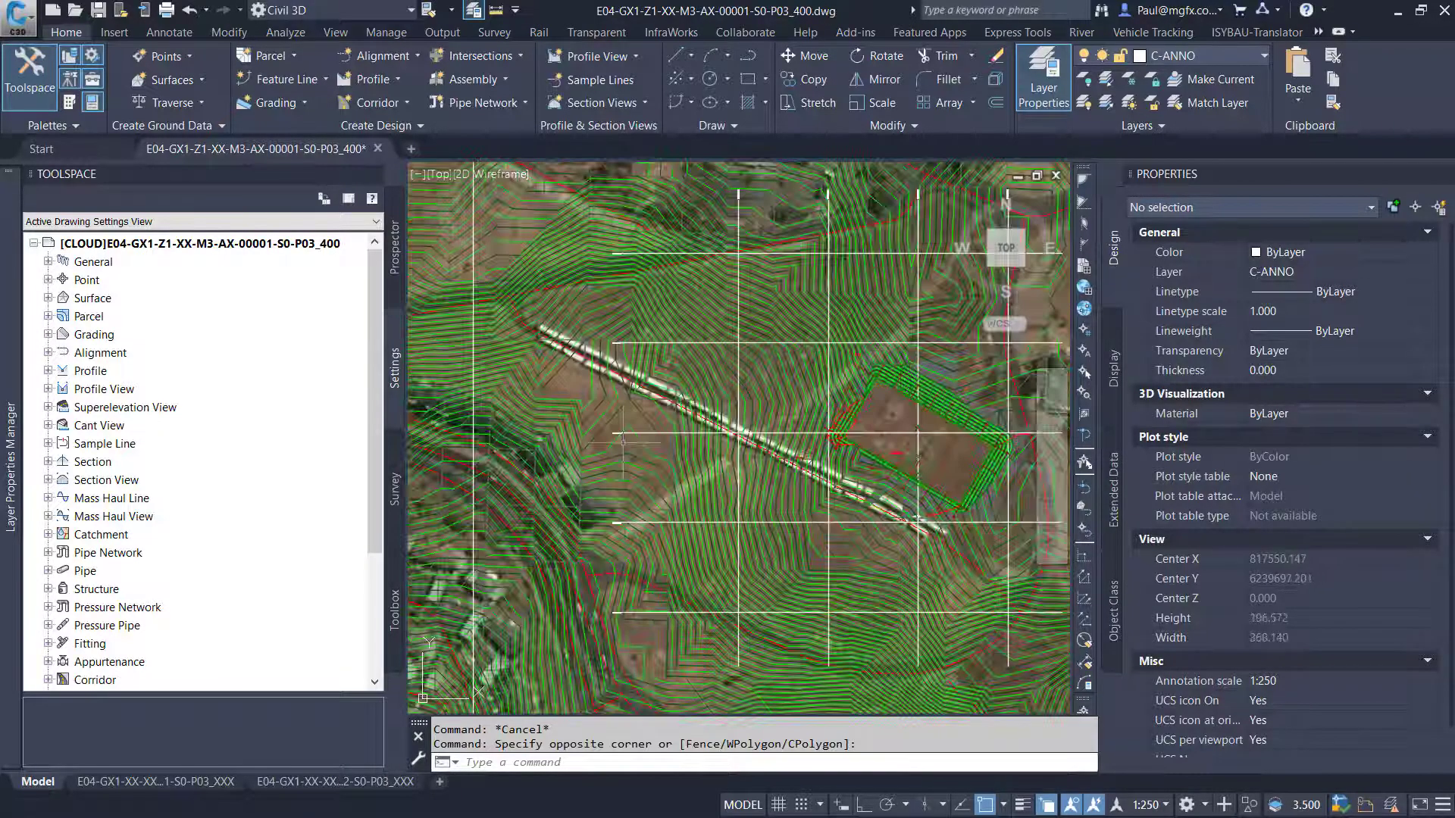
pyautogui.scroll(-12, 623, 440)
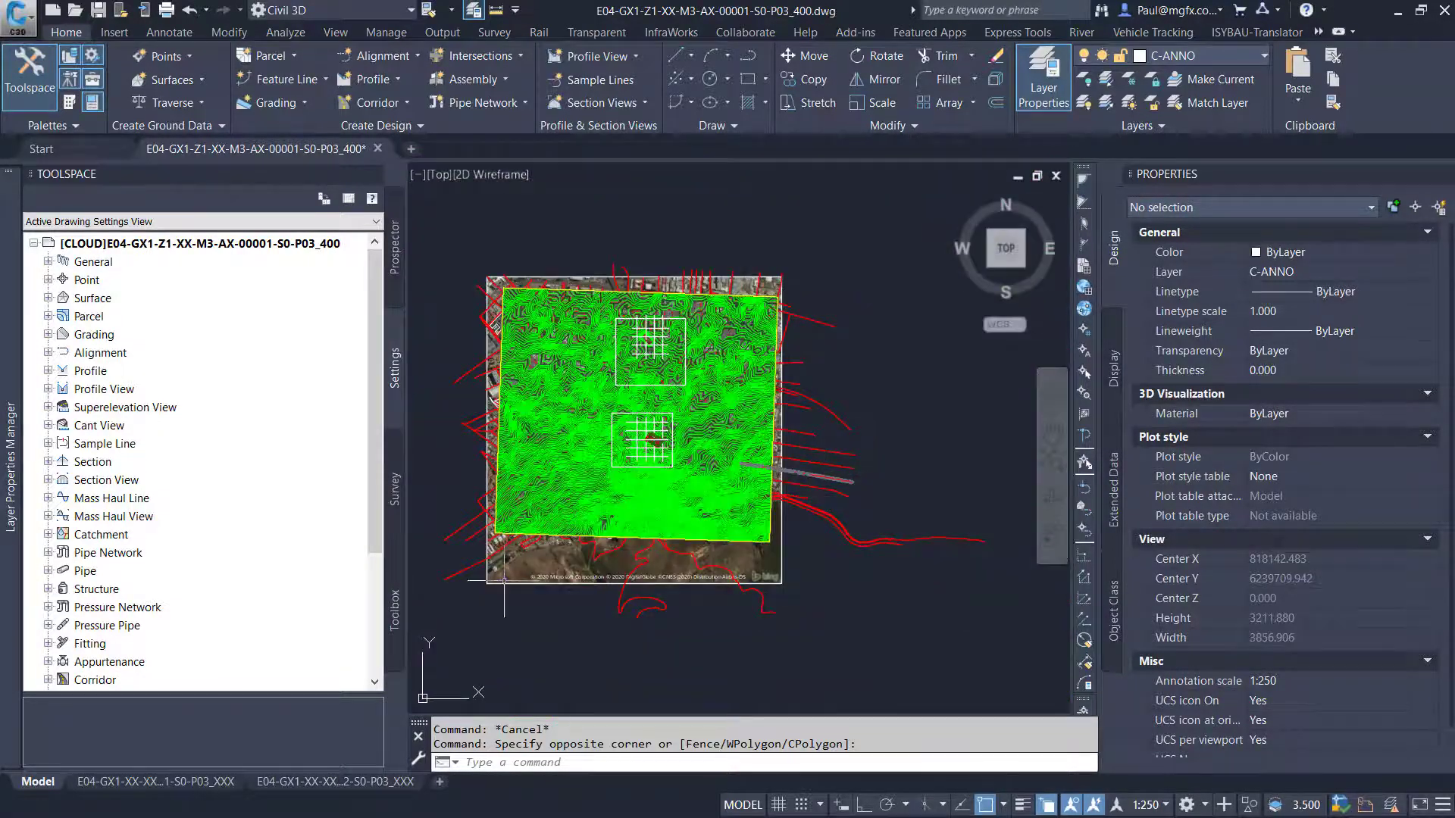
pyautogui.scroll(4, 504, 581)
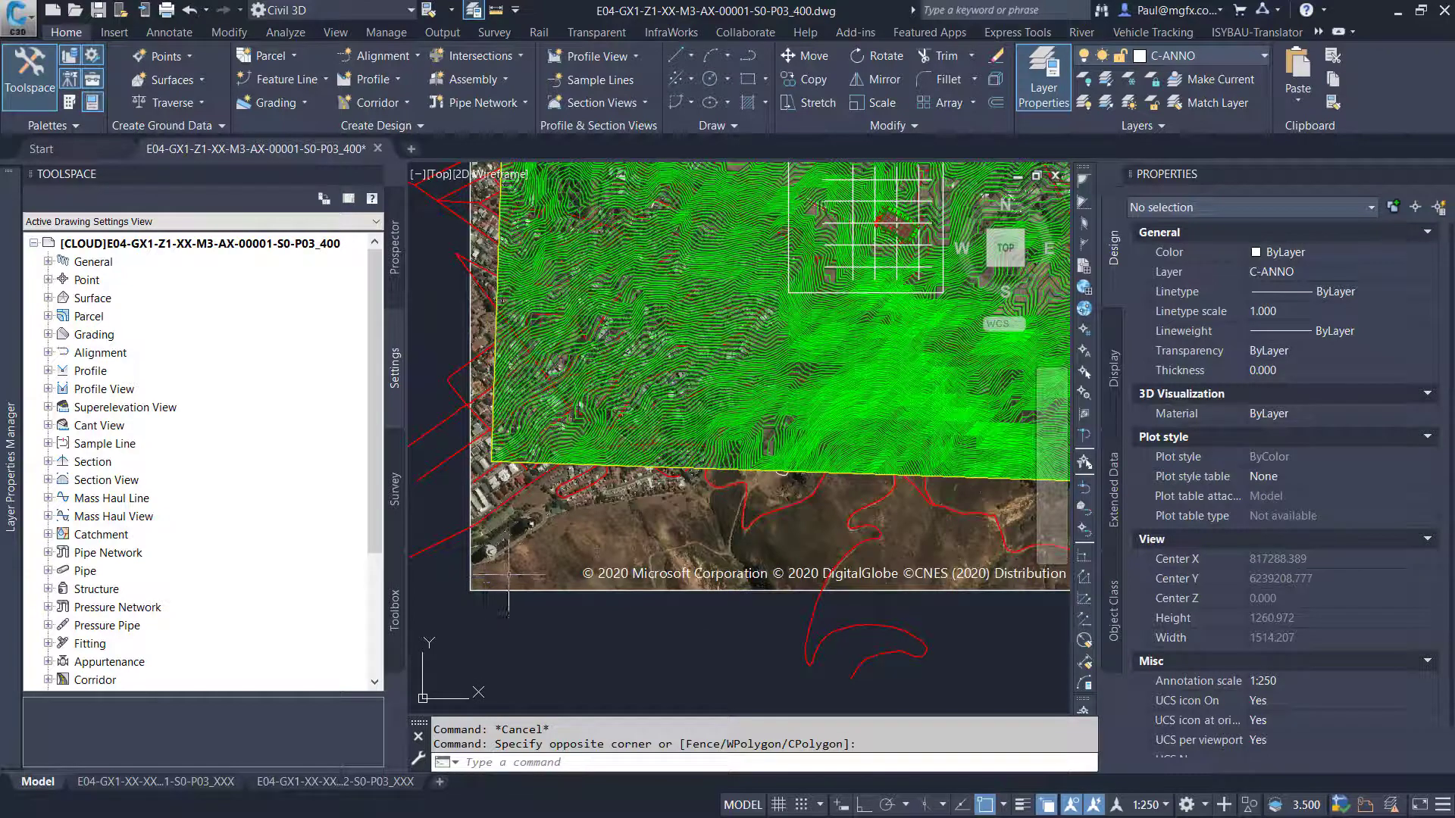
pyautogui.click(510, 570)
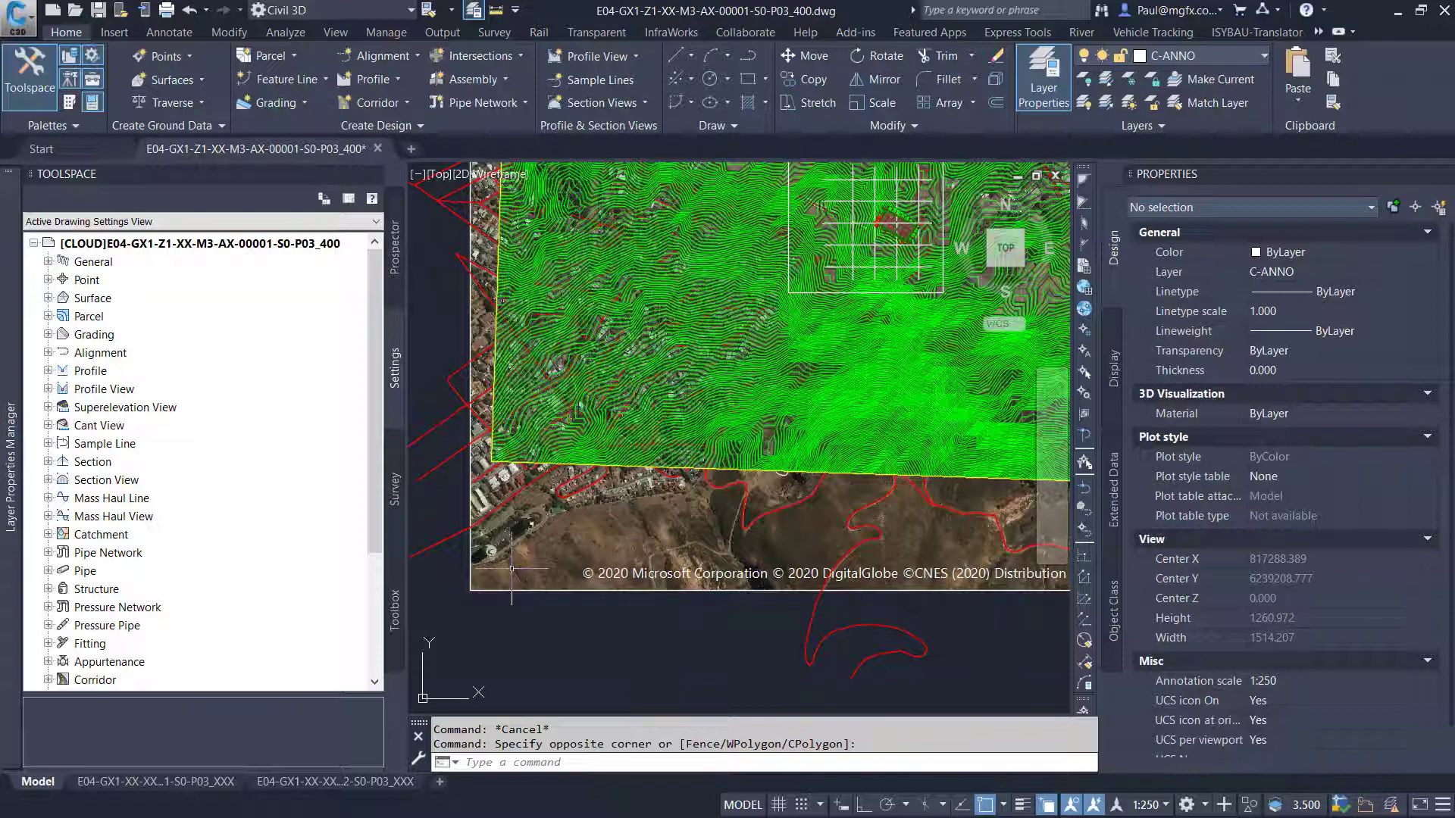
pyautogui.scroll(8, 462, 549)
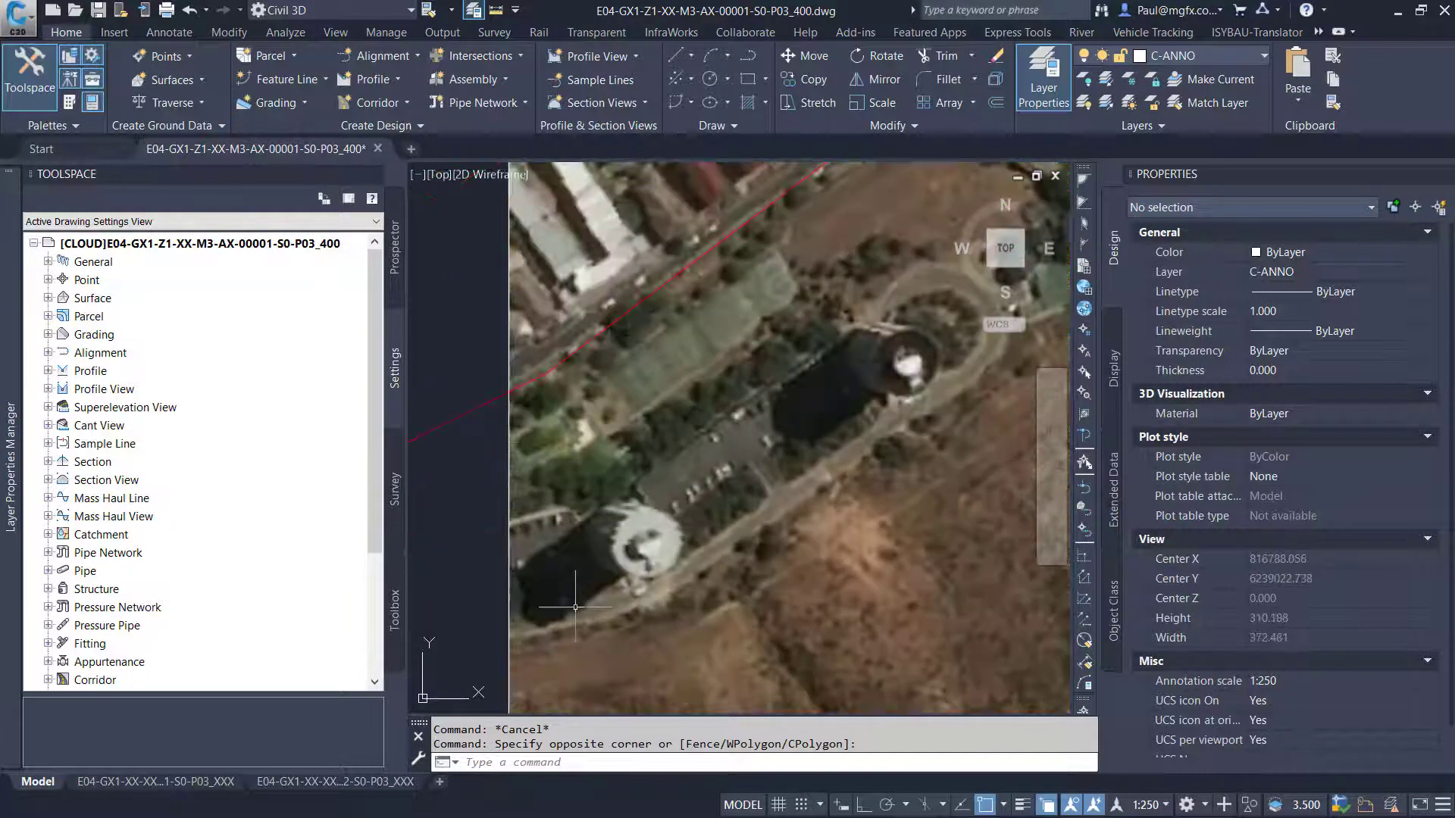
pyautogui.scroll(-2, 545, 475)
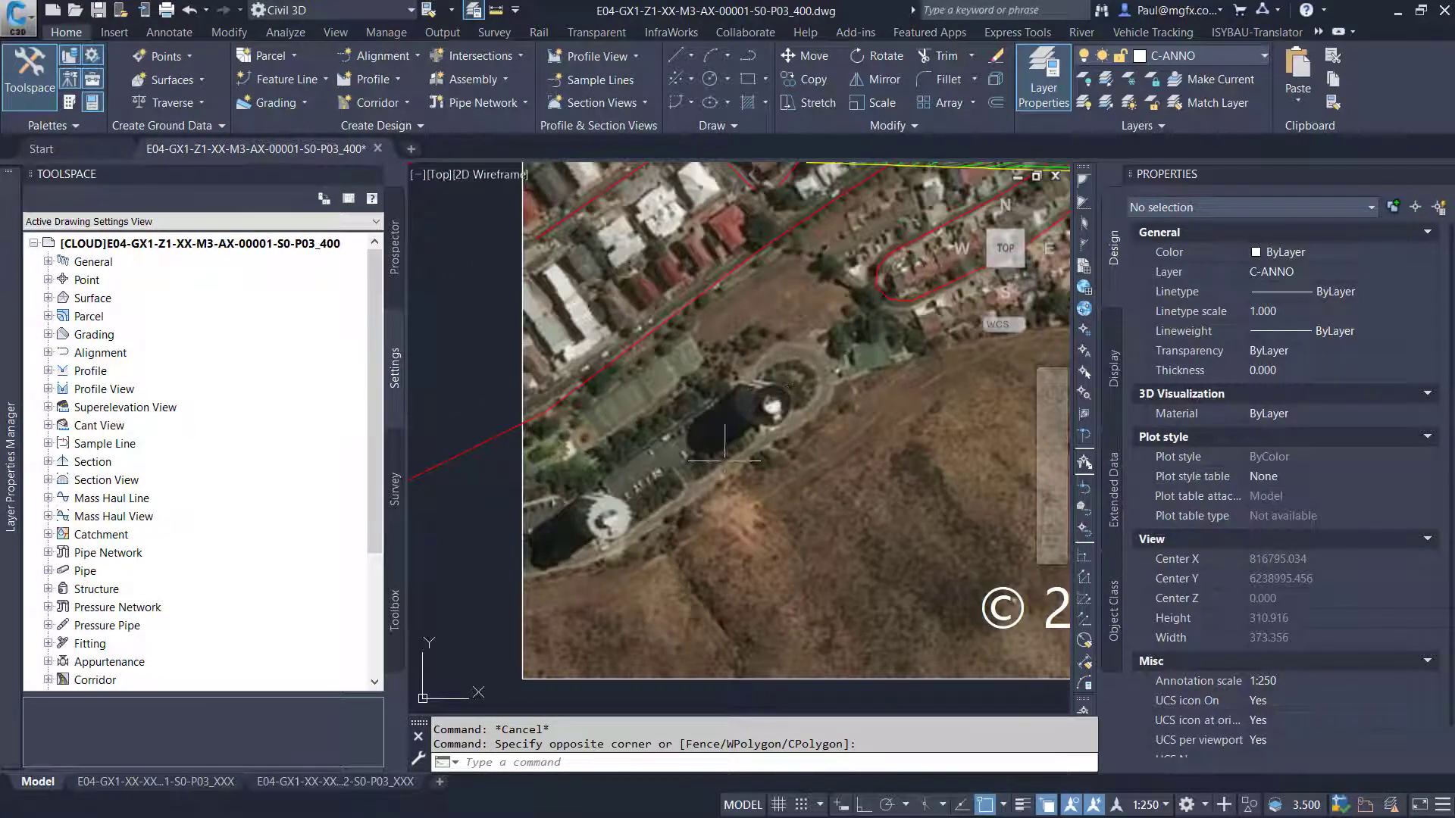
pyautogui.scroll(-4, 724, 459)
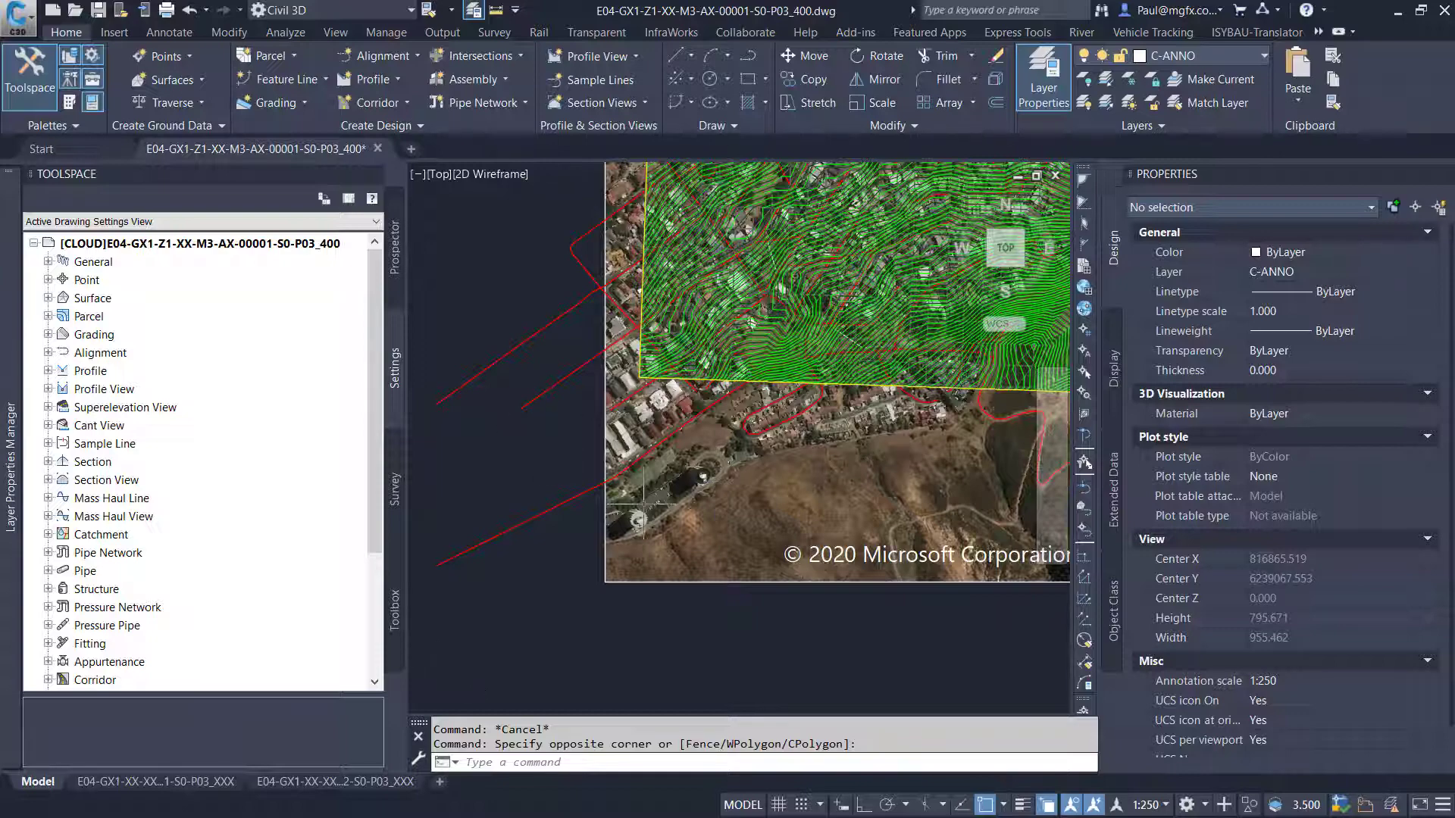
pyautogui.scroll(-4, 644, 502)
pyautogui.scroll(2, 755, 629)
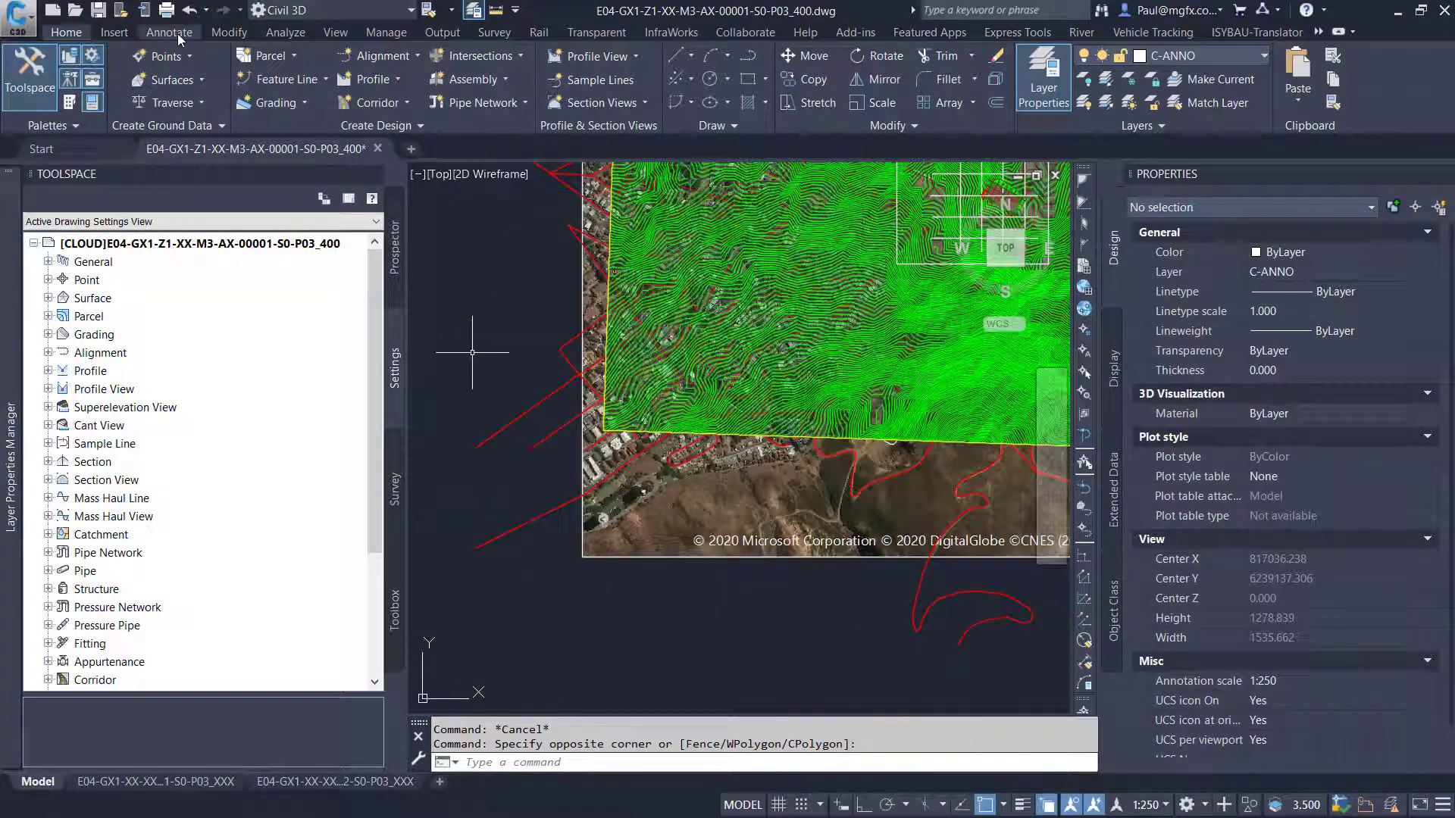
# From the Annotate tab's Add Labels list, choose Notes to bring up the note label settings
pyautogui.click(172, 35)
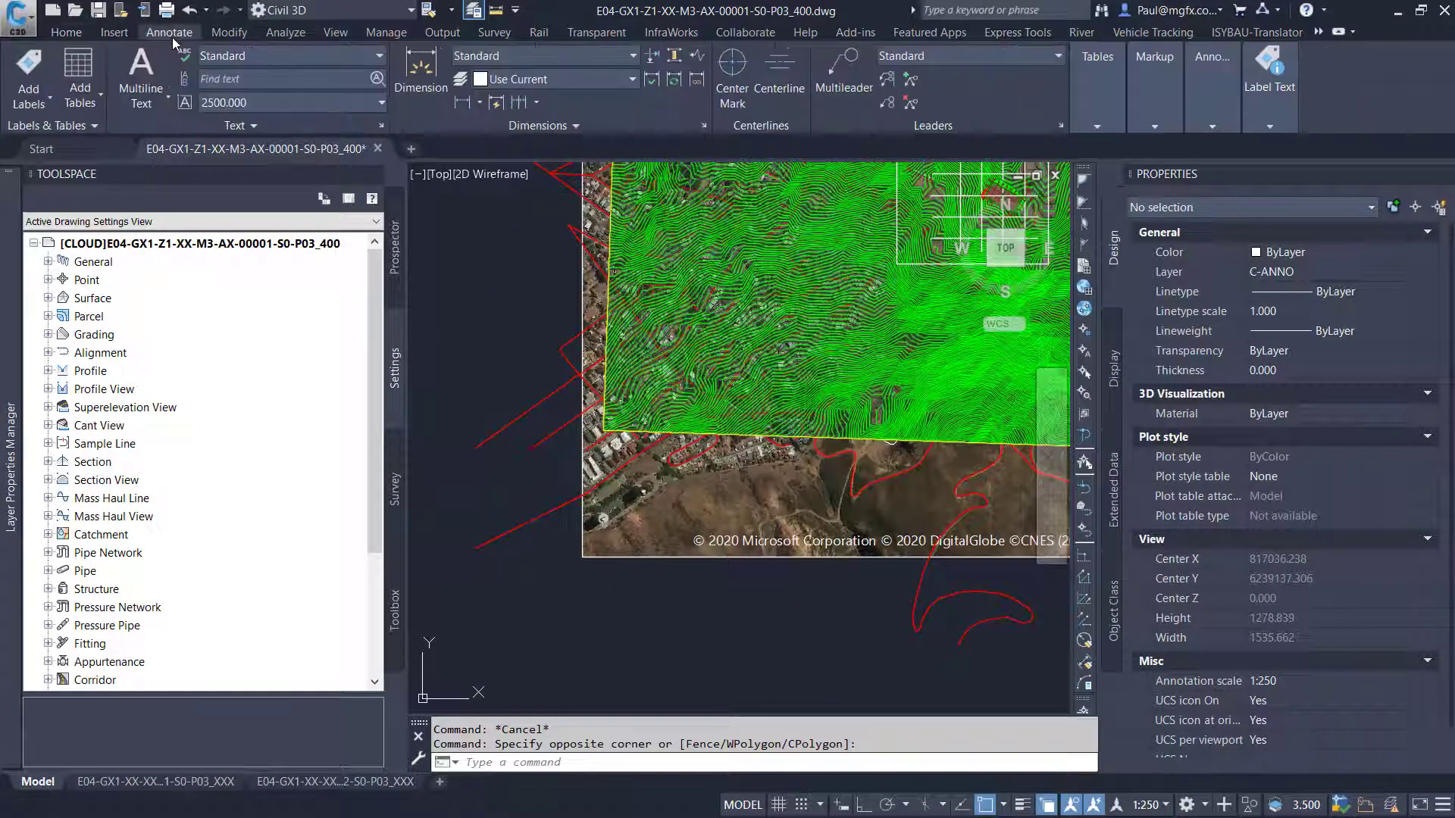
pyautogui.click(33, 105)
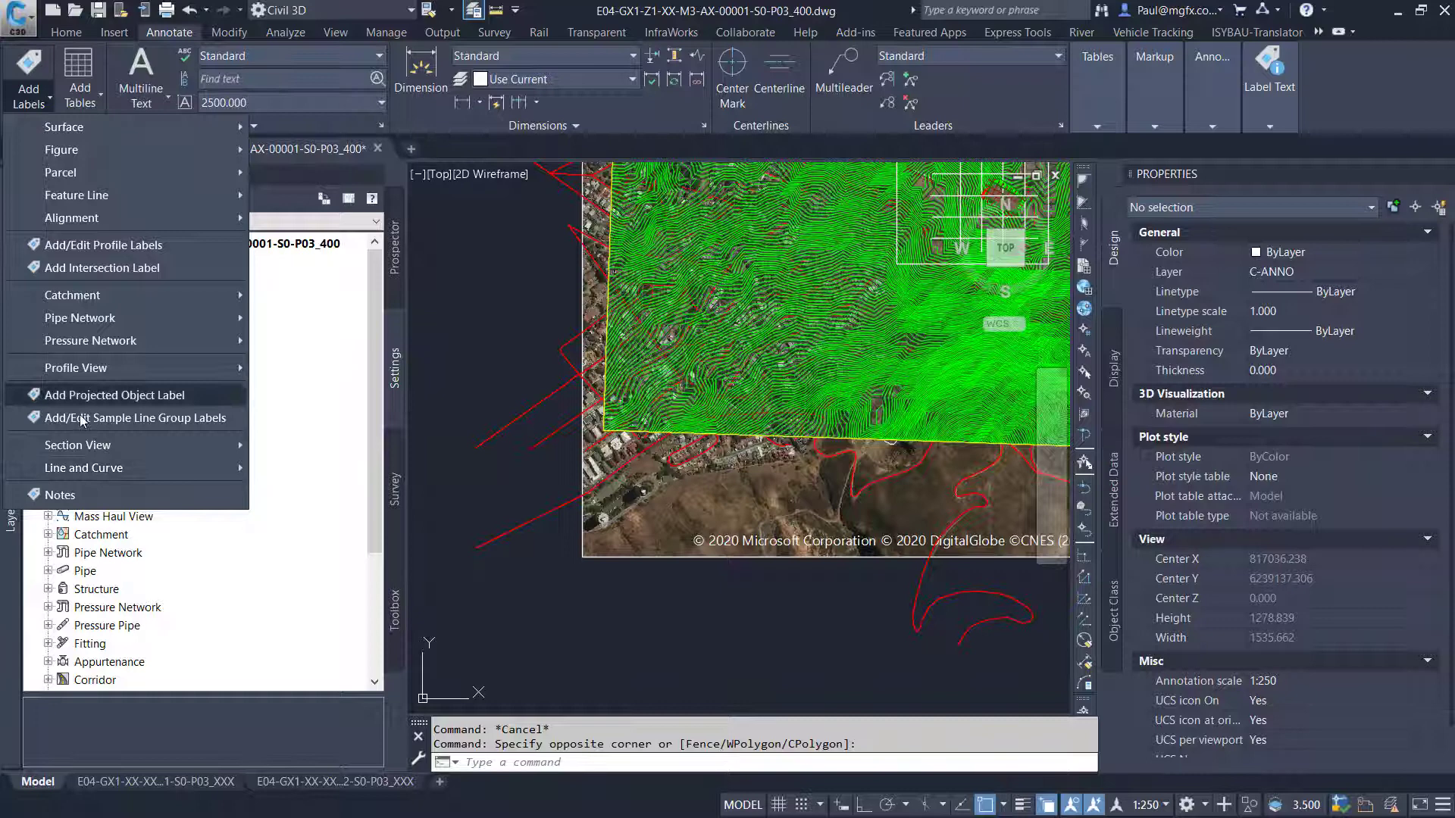
pyautogui.press('Escape')
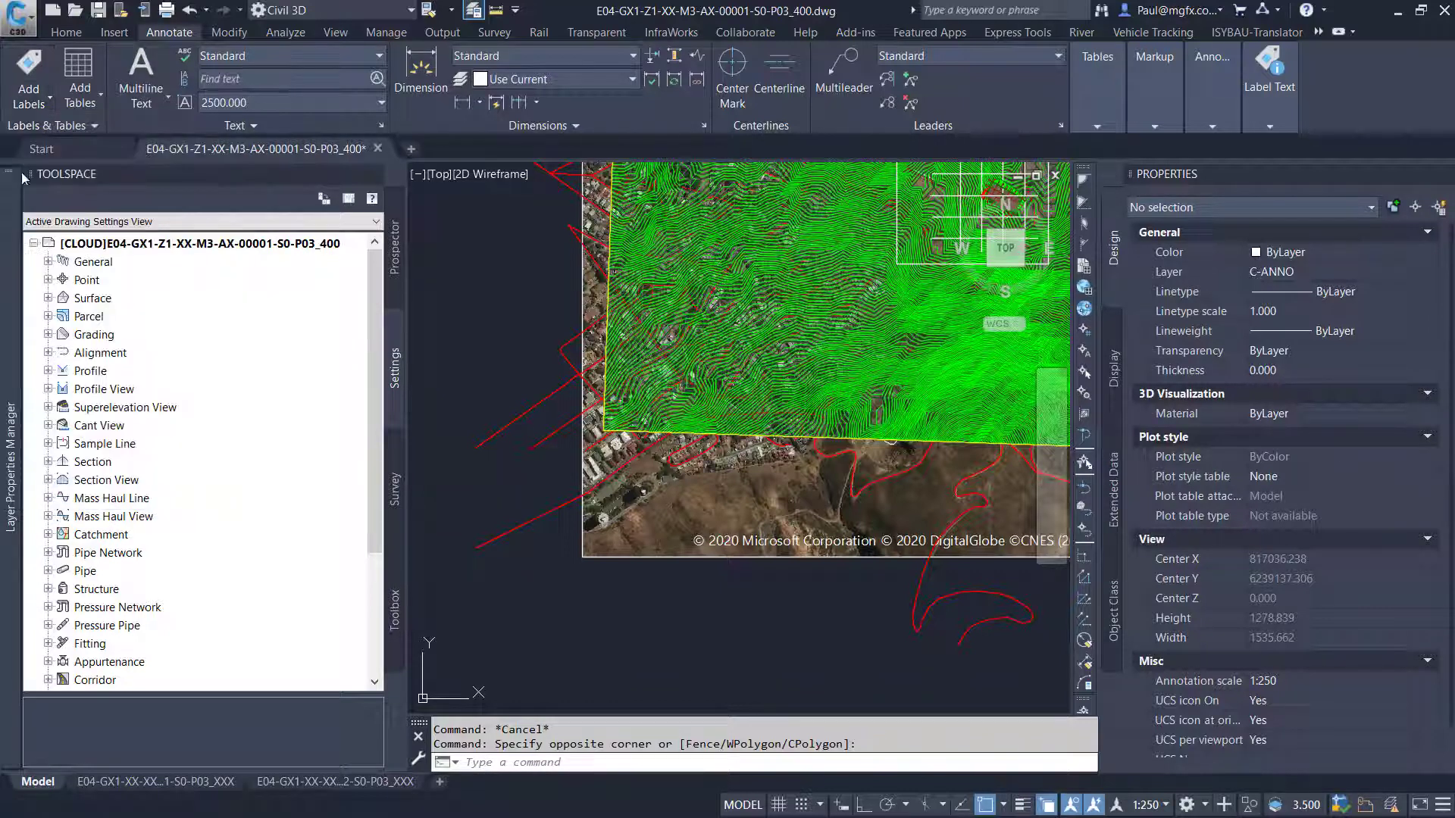
pyautogui.click(39, 104)
pyautogui.press('Escape')
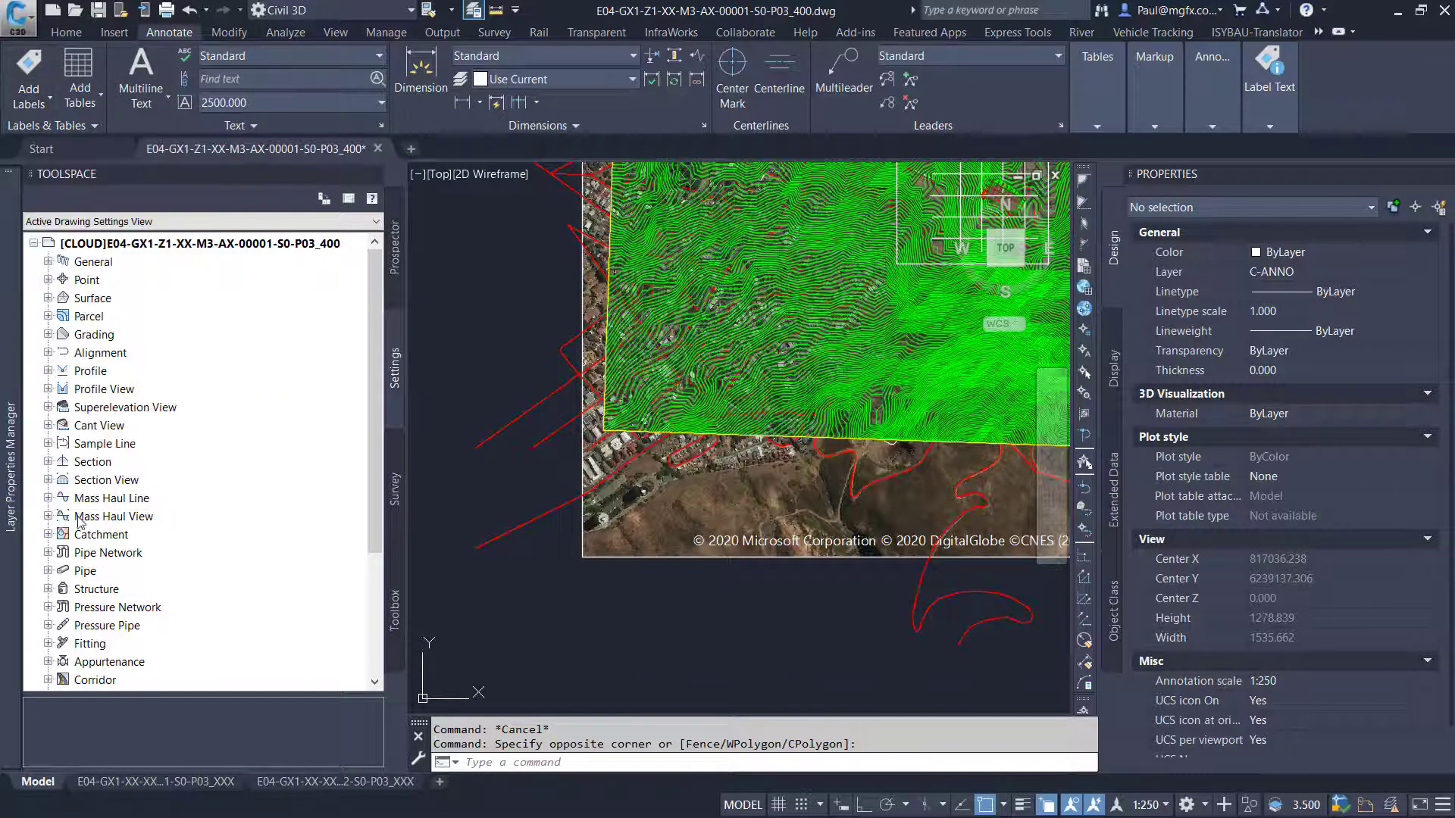
pyautogui.click(34, 94)
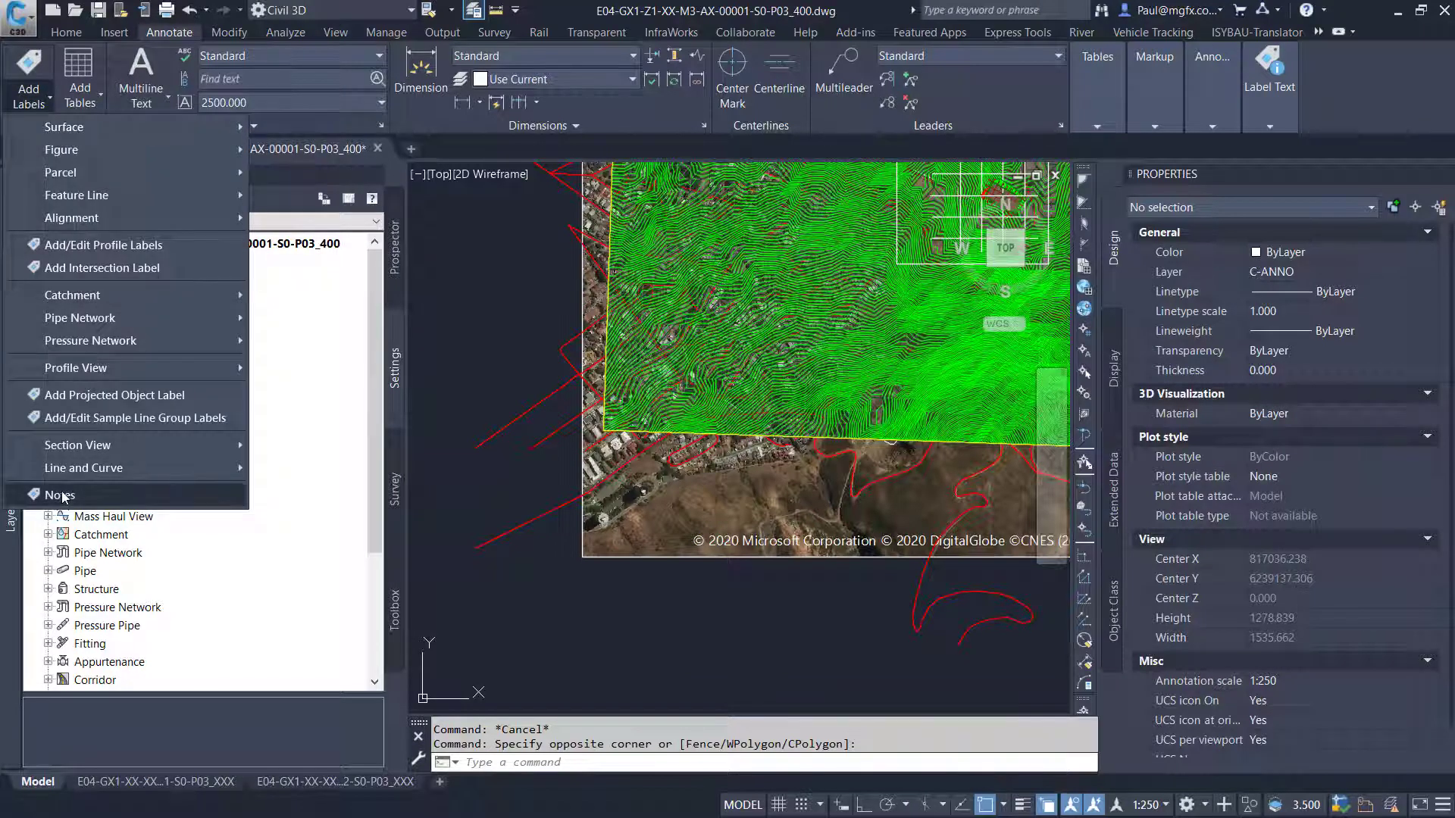
pyautogui.click(61, 494)
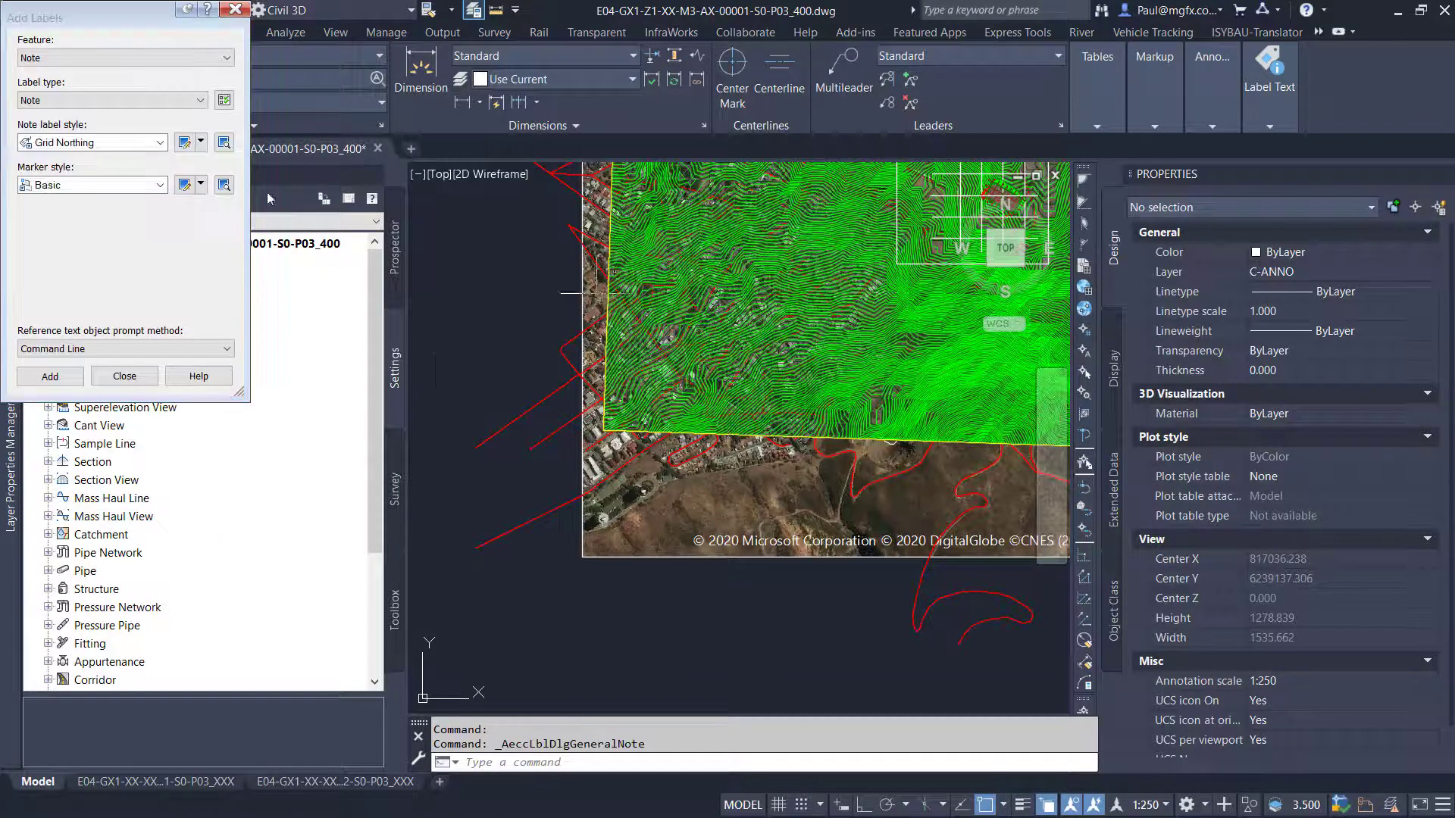
# Move the Add Labels dialog over the drawing and choose Create New for the note label style
pyautogui.moveTo(55, 17)
pyautogui.mouseDown()
pyautogui.moveTo(550, 220)
pyautogui.moveTo(534, 220)
pyautogui.mouseUp()
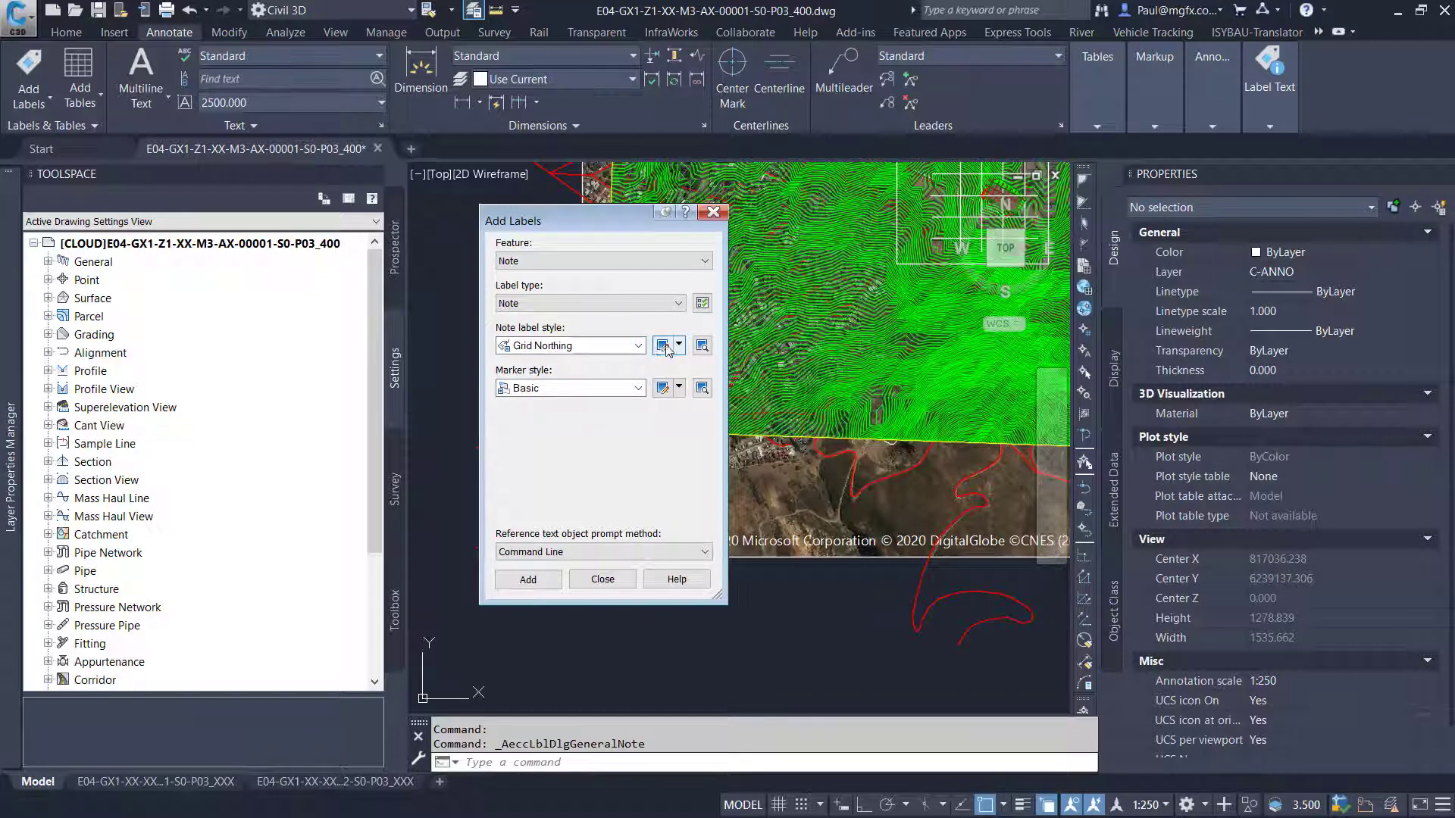
pyautogui.click(679, 346)
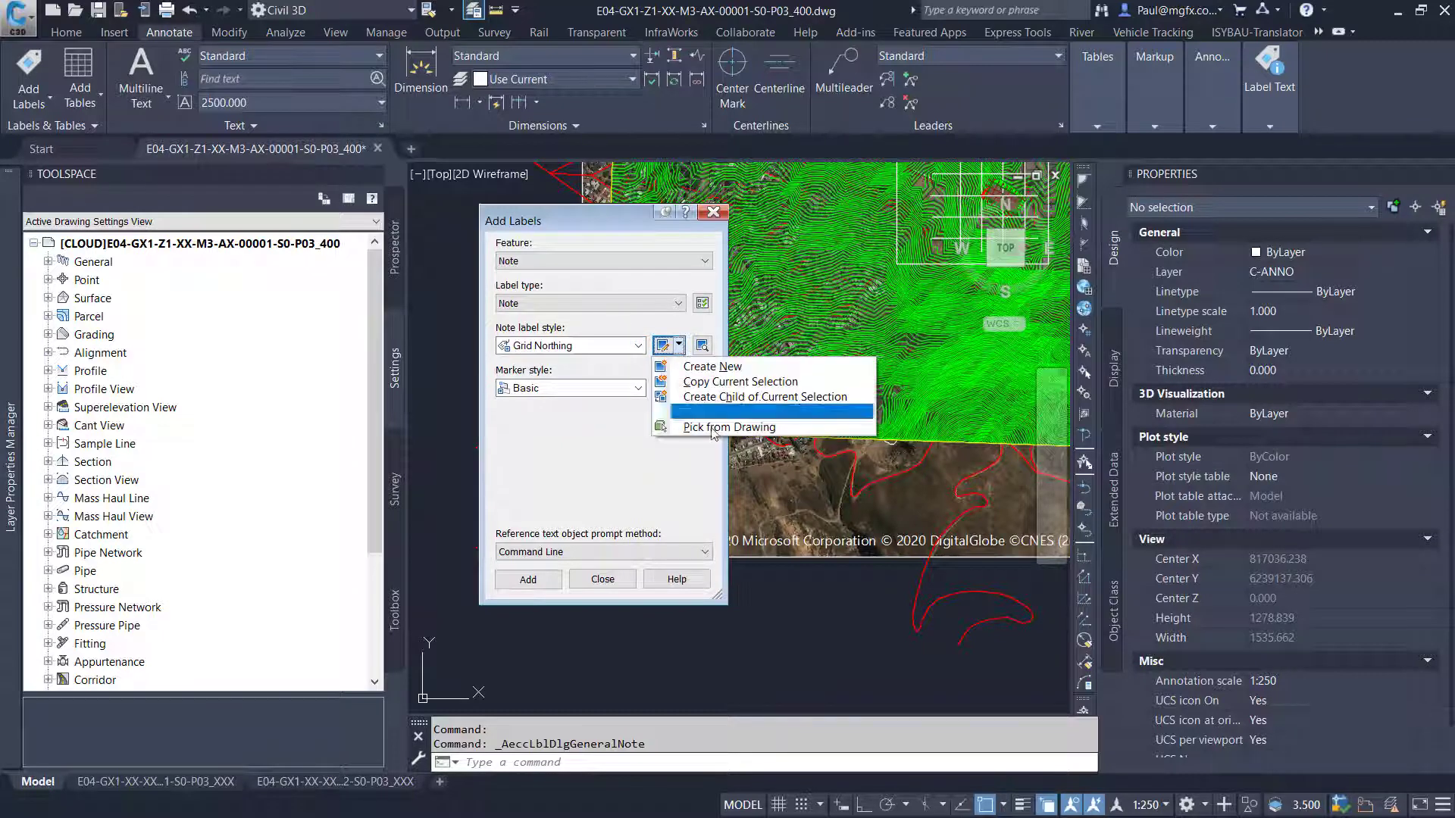
pyautogui.click(712, 367)
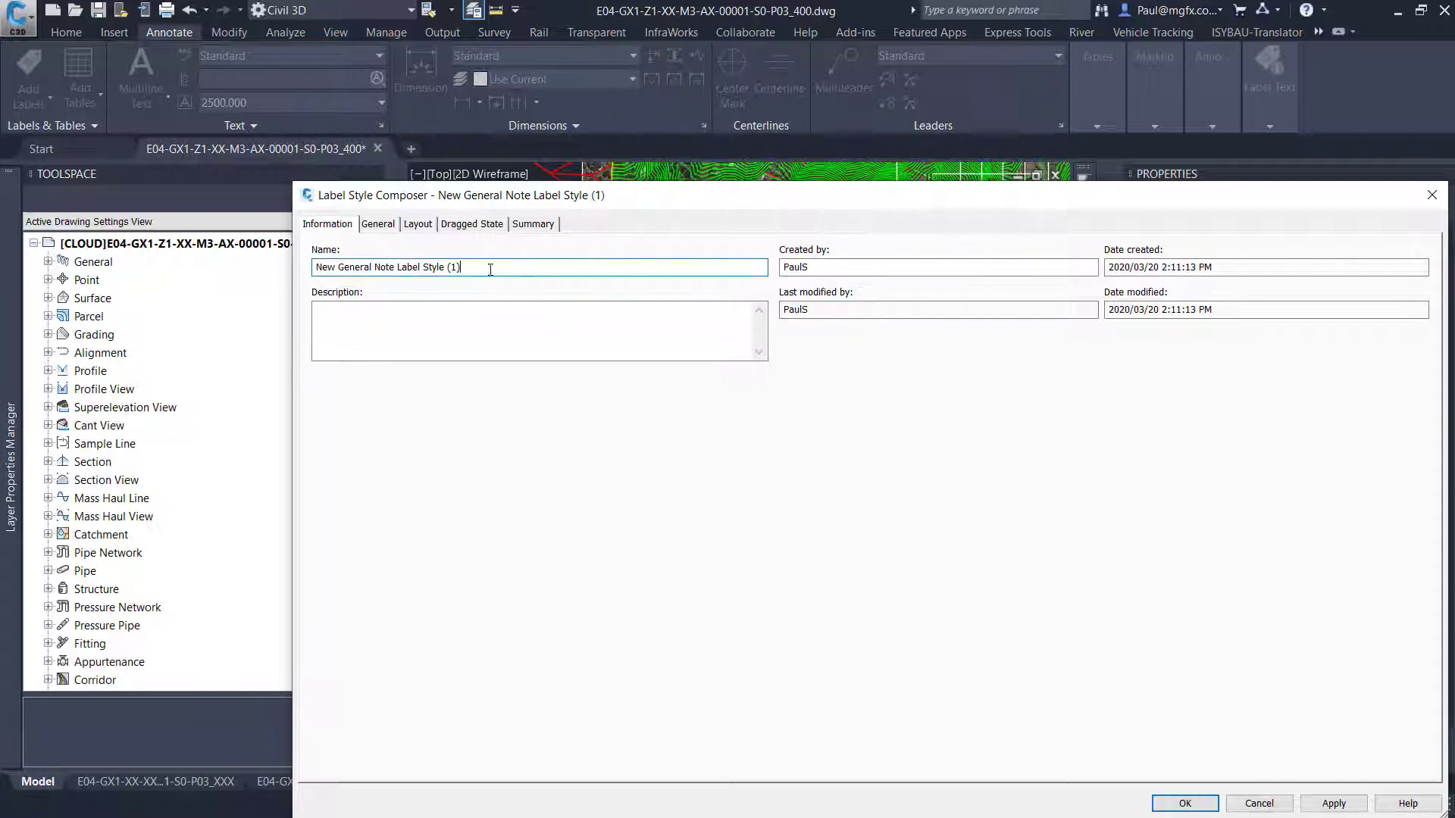
# Rename the new note label style to NELL
pyautogui.moveTo(490, 269); pyautogui.dragTo(312, 267)
pyautogui.write('N')
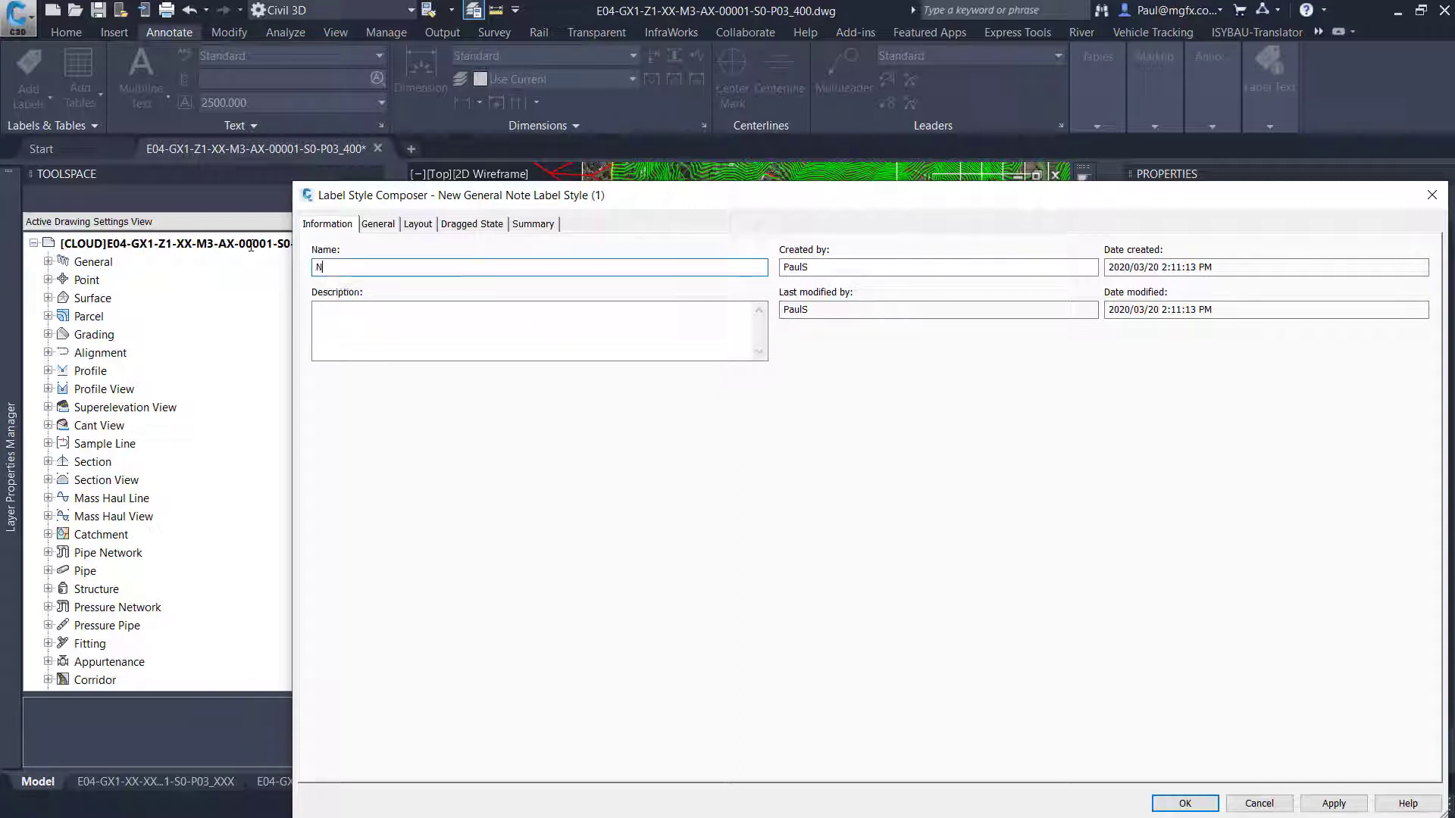
pyautogui.write('ELL')
pyautogui.click(378, 225)
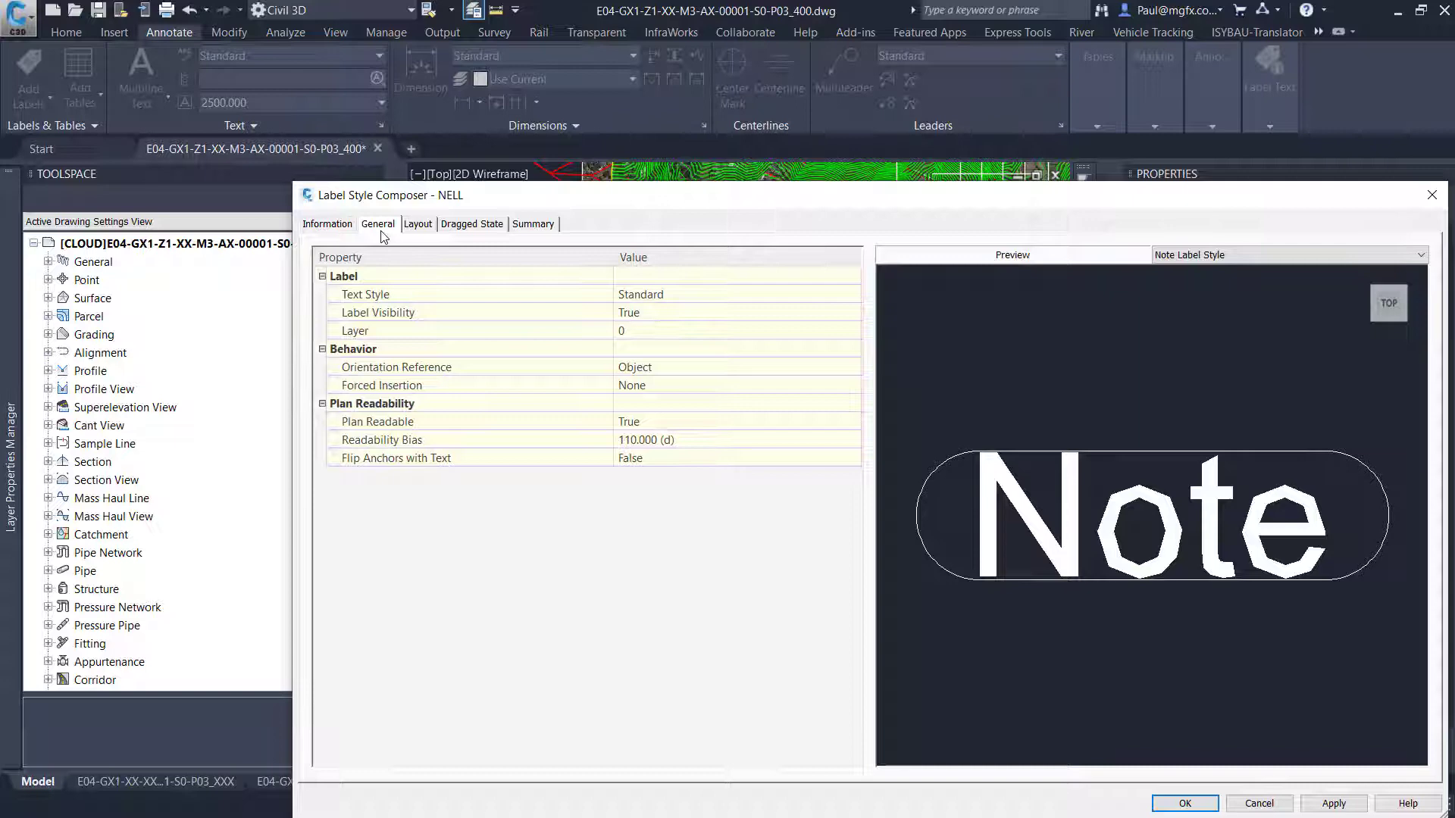
# On the Layout tab, set Border Visibility to False and open the text Contents editor
pyautogui.click(419, 226)
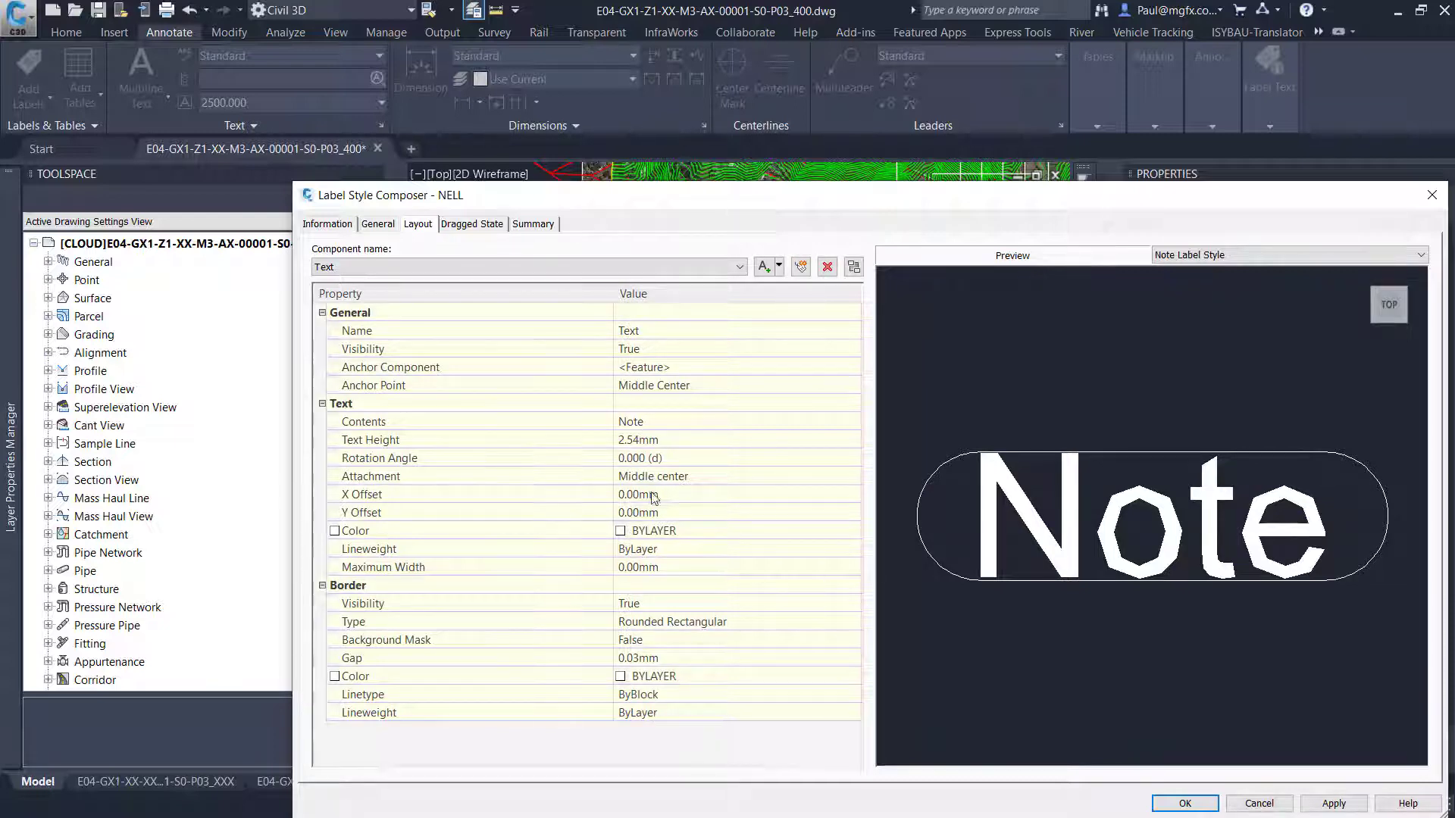
pyautogui.click(485, 460)
pyautogui.click(672, 442)
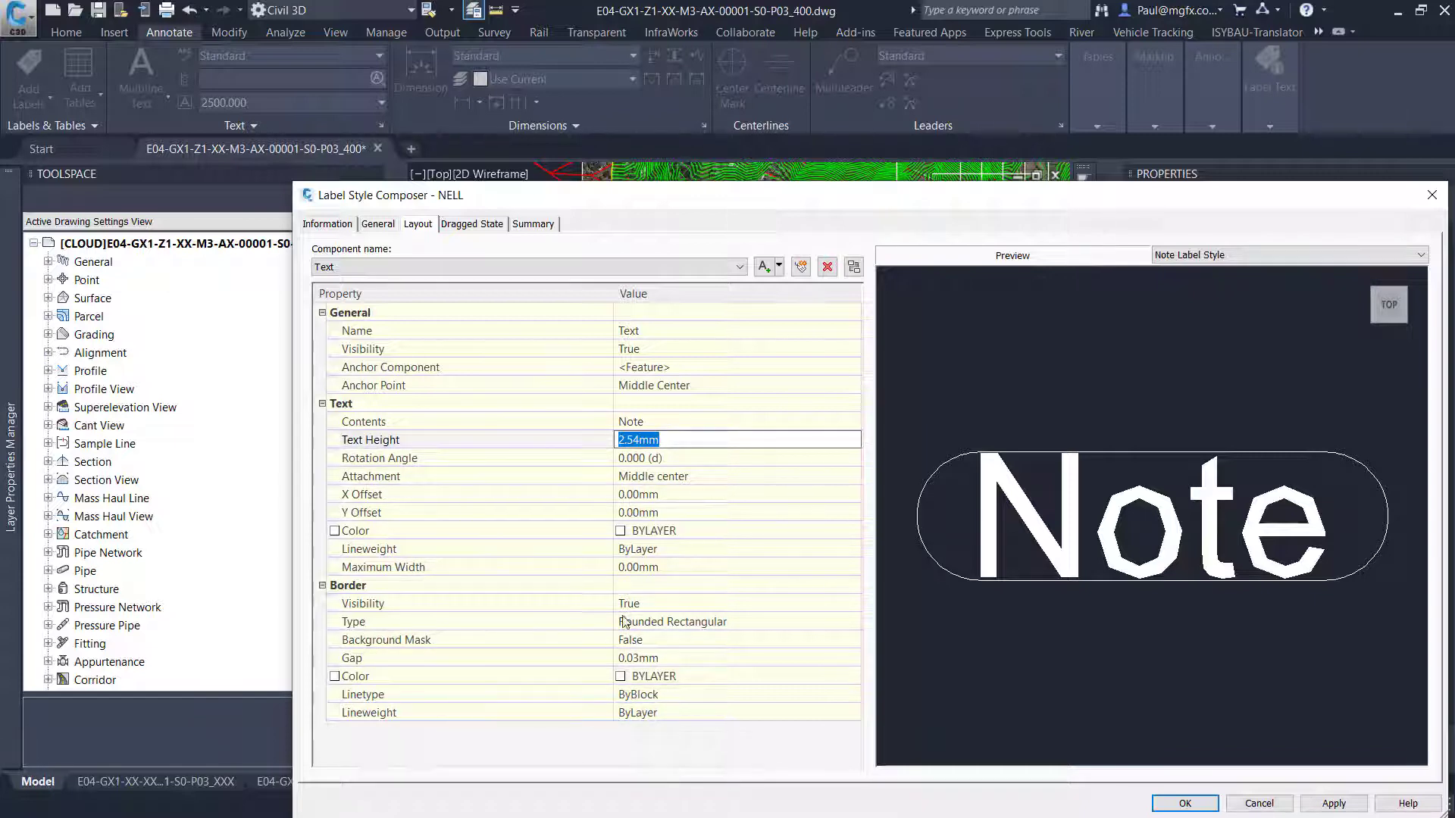
pyautogui.click(658, 605)
pyautogui.click(854, 604)
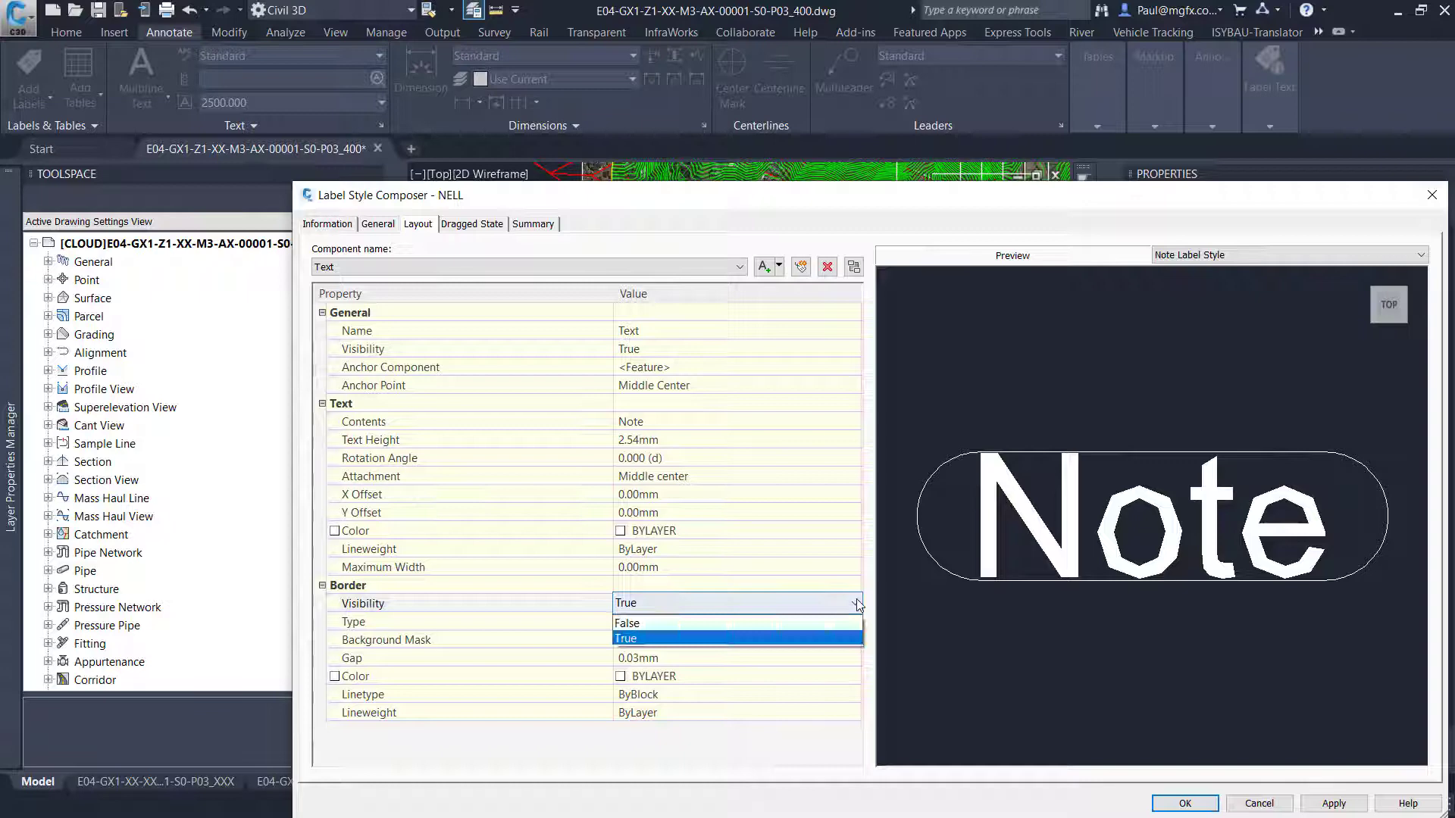
pyautogui.click(767, 619)
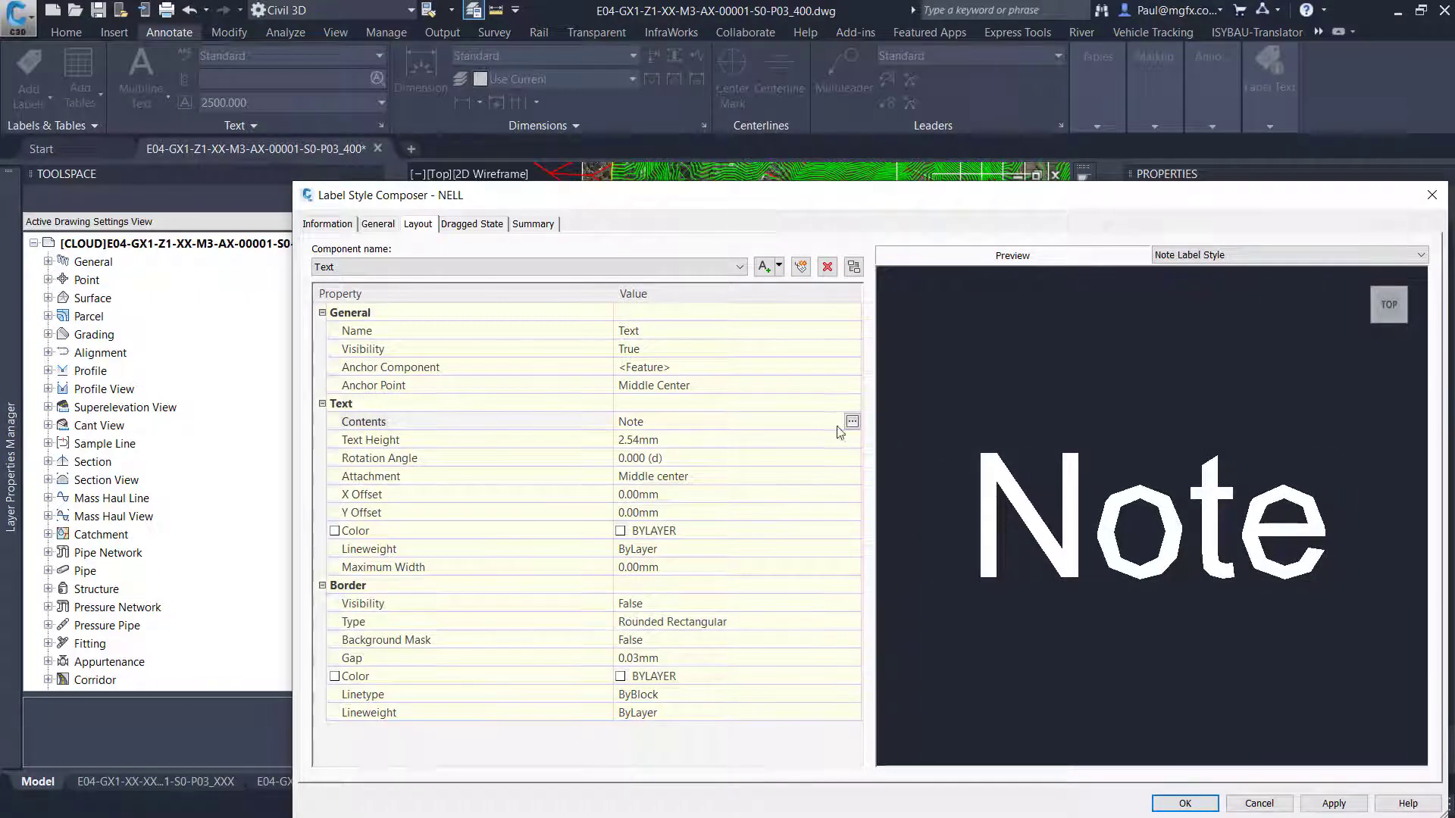
pyautogui.click(852, 422)
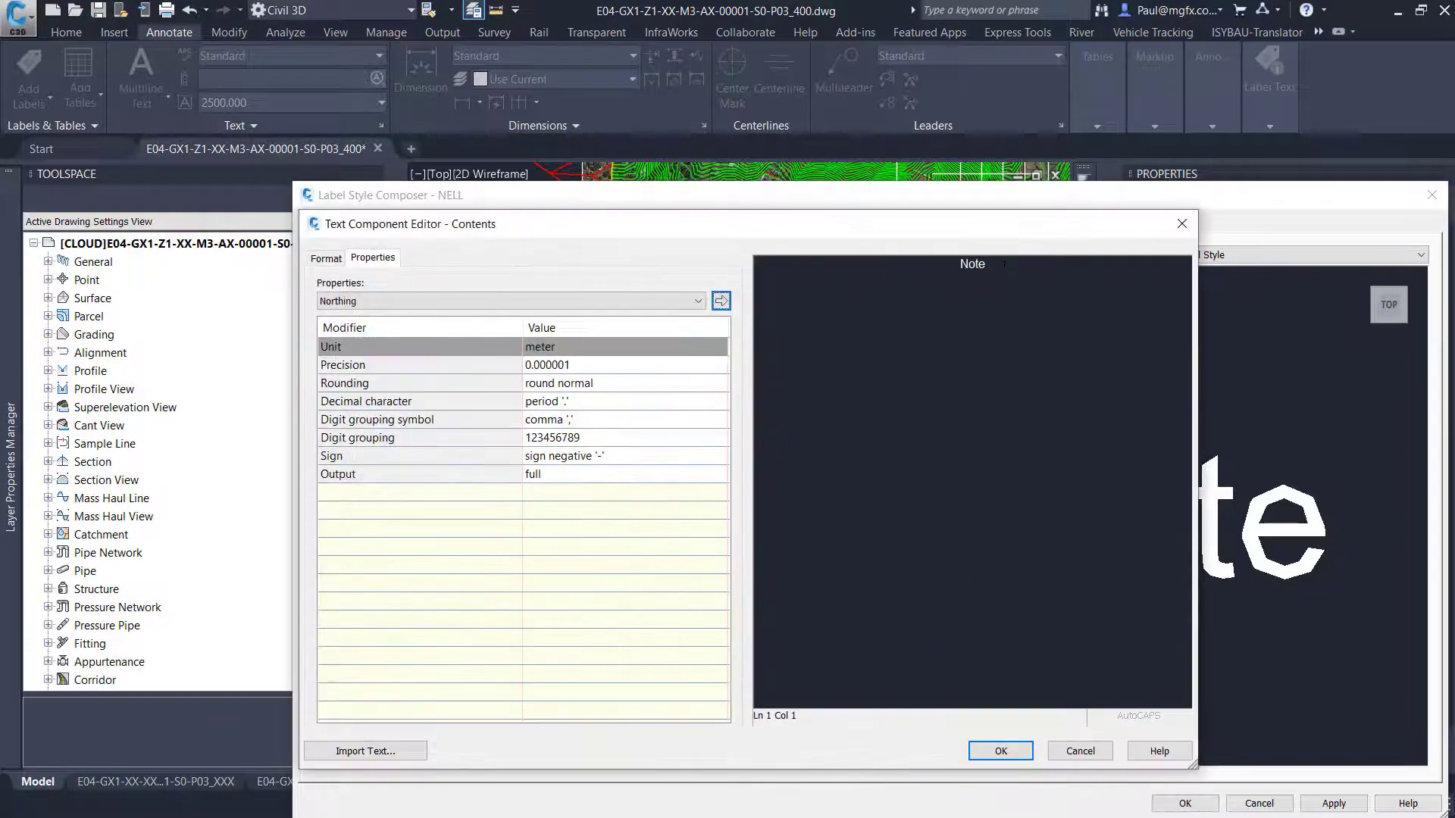
# Replace 'Note' with Northing in meters at 0.001 precision, then start a new line
pyautogui.doubleClick(972, 264)
pyautogui.press('Delete')
pyautogui.click(636, 348)
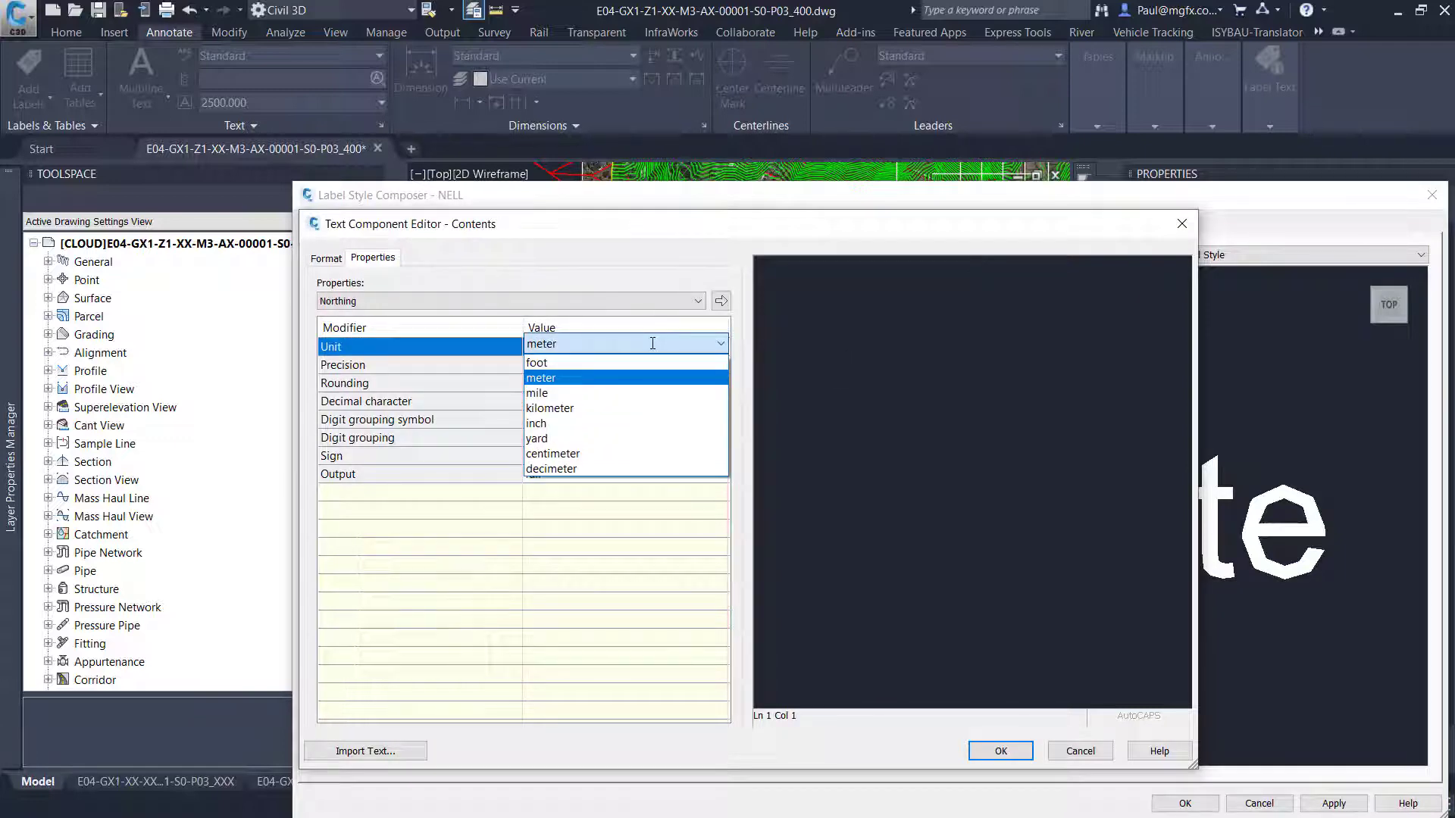
pyautogui.click(652, 274)
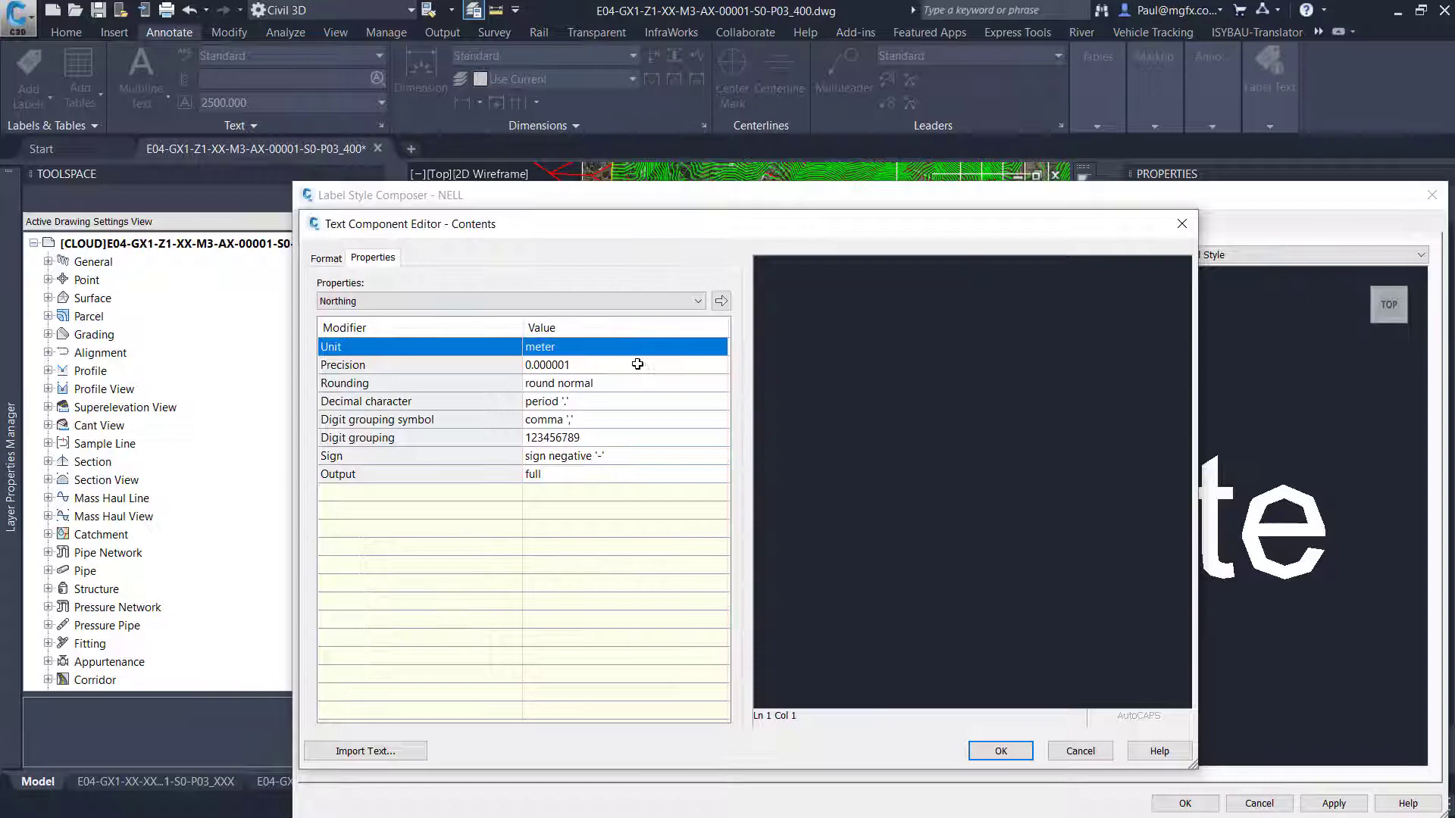
pyautogui.click(608, 365)
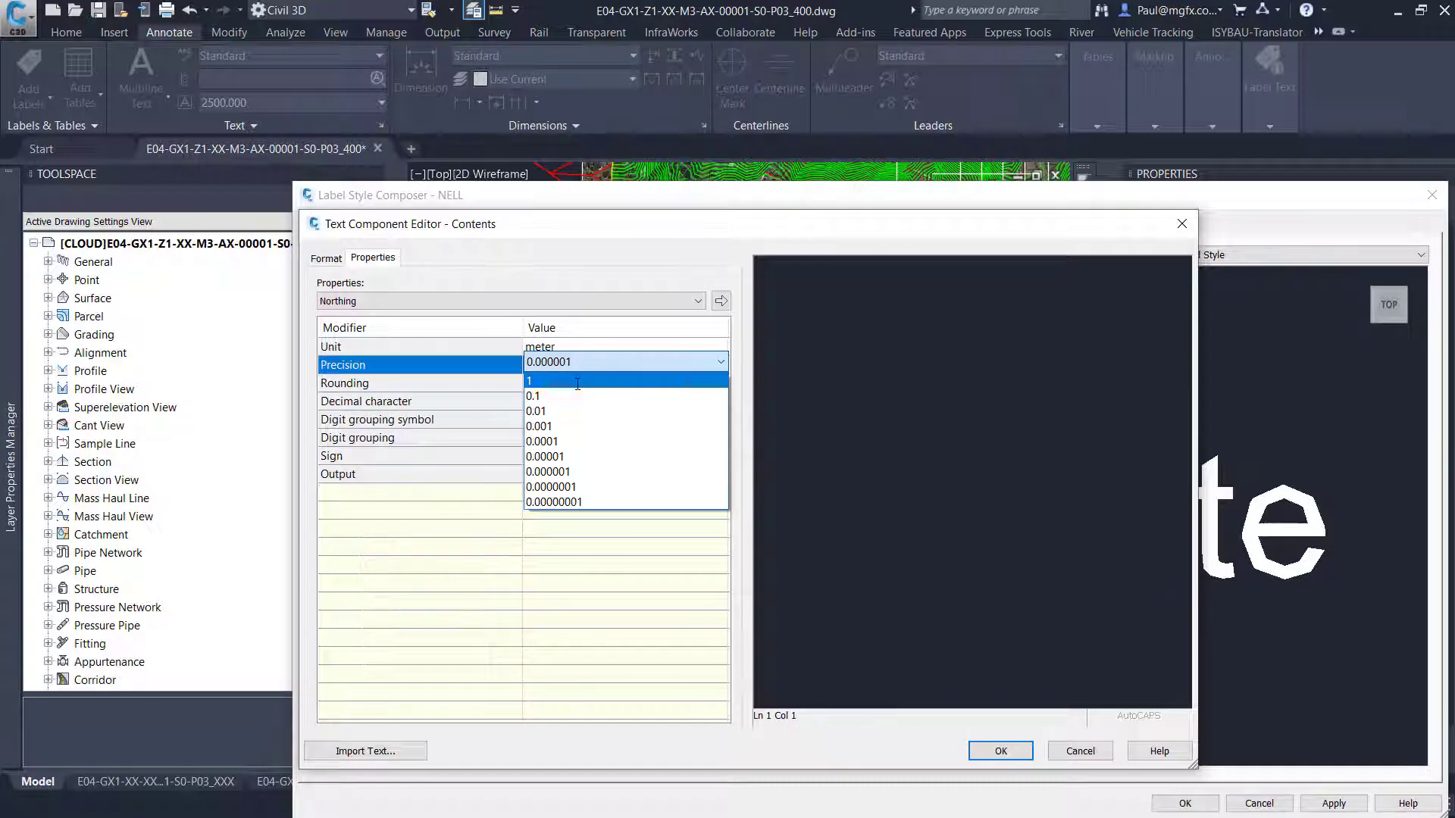
pyautogui.click(577, 426)
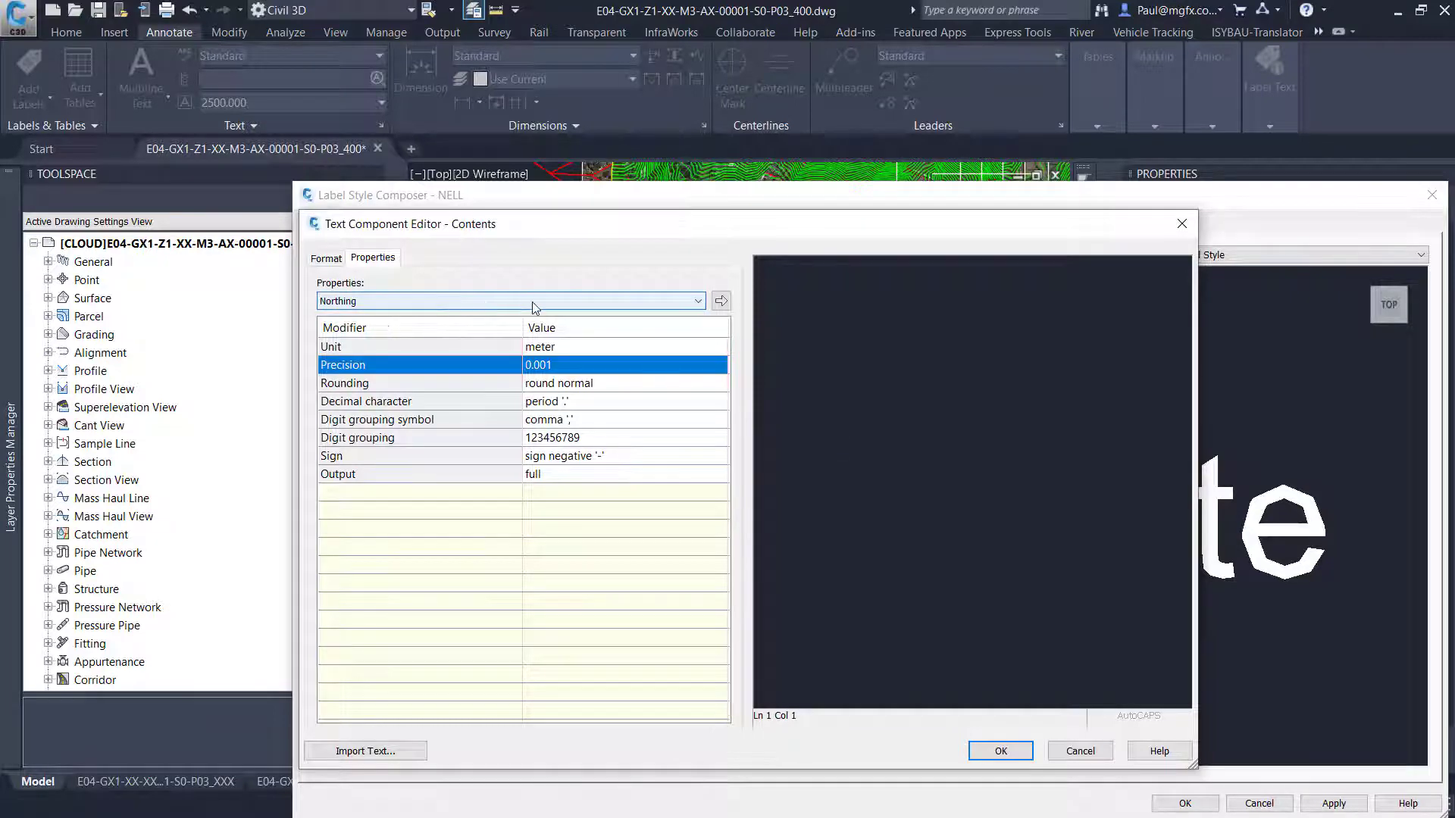
pyautogui.click(722, 301)
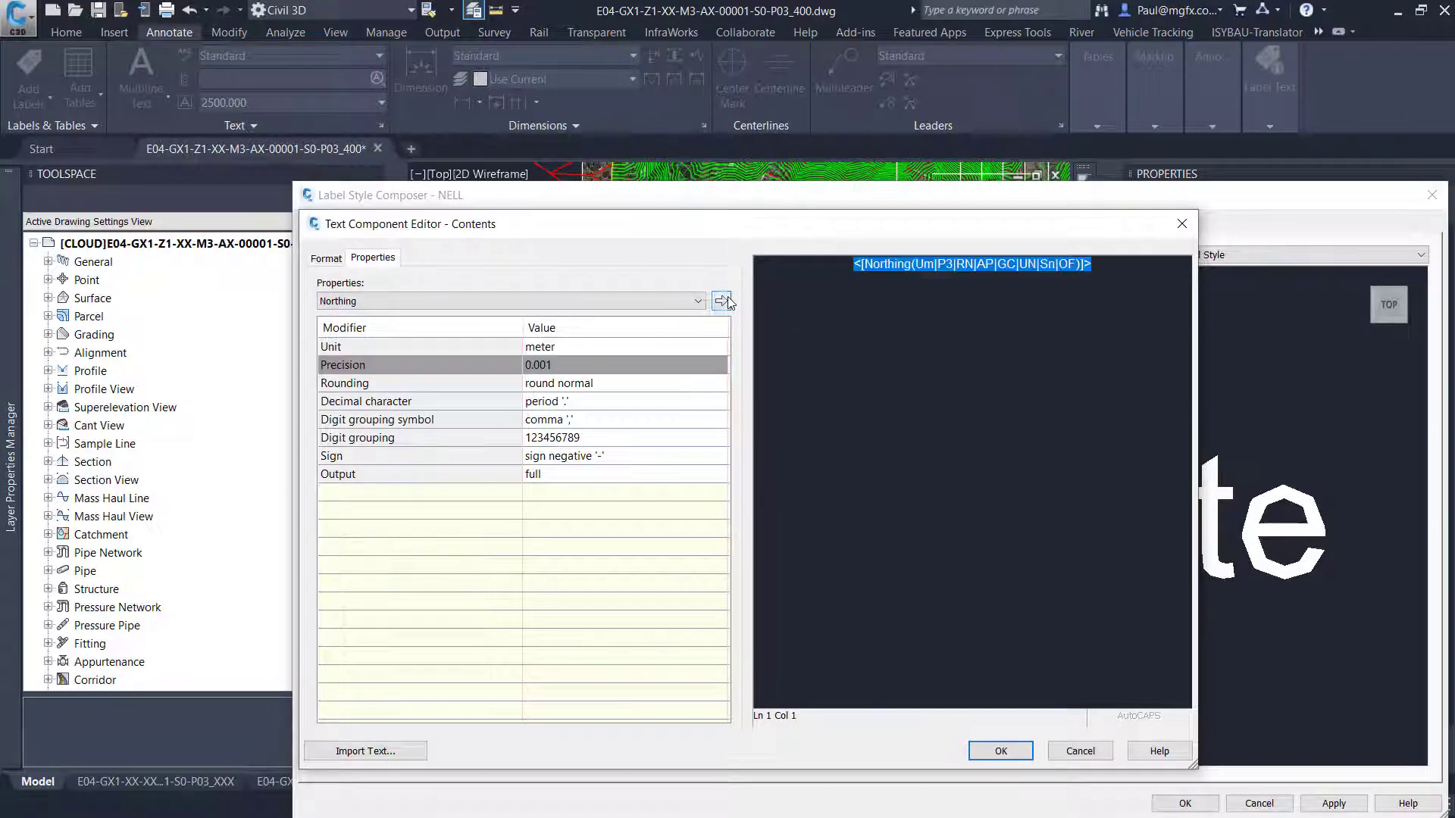
pyautogui.click(1095, 263)
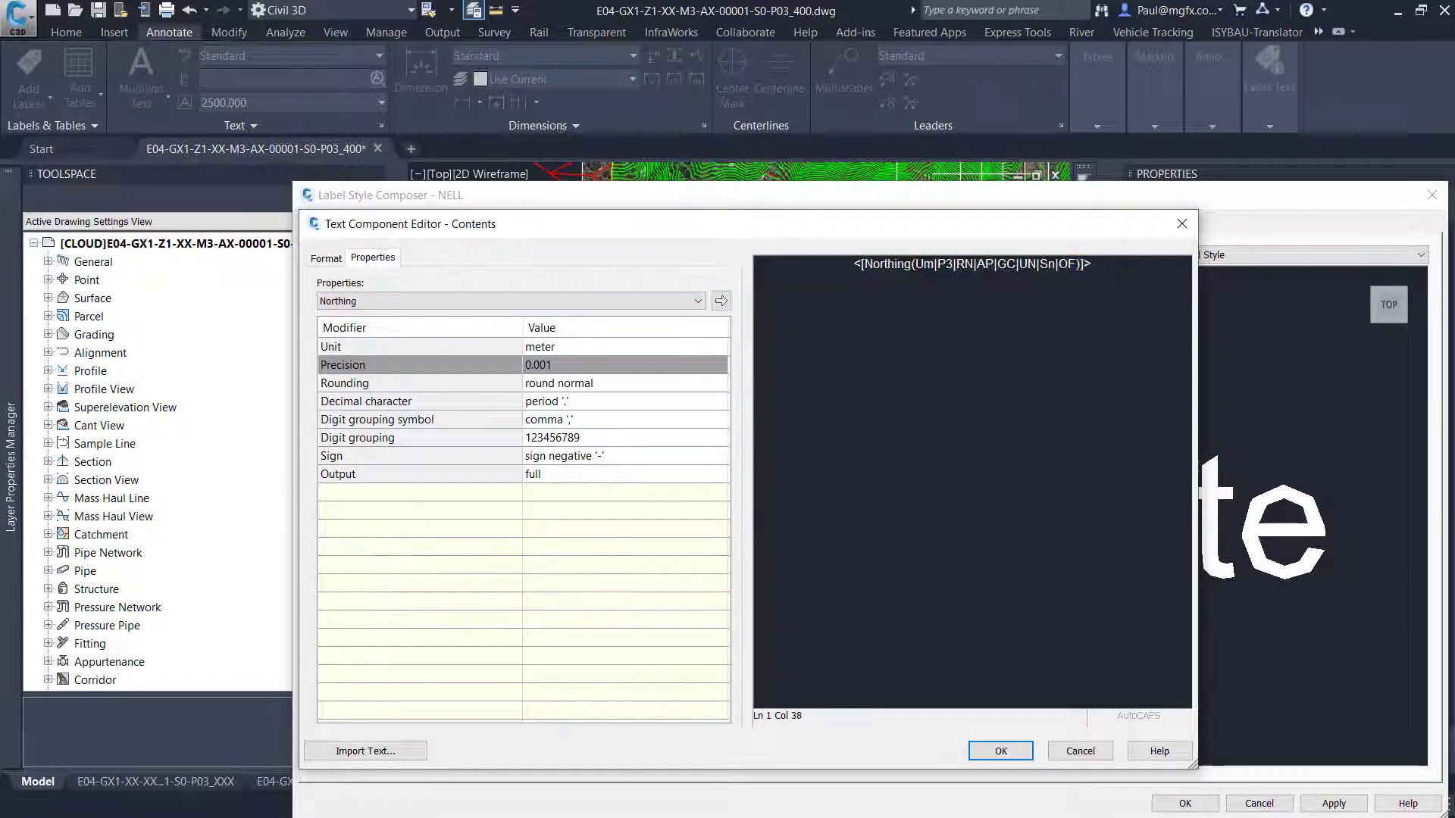
pyautogui.press('Return')
# Insert Easting at 0.001 precision on the second line
pyautogui.click(447, 301)
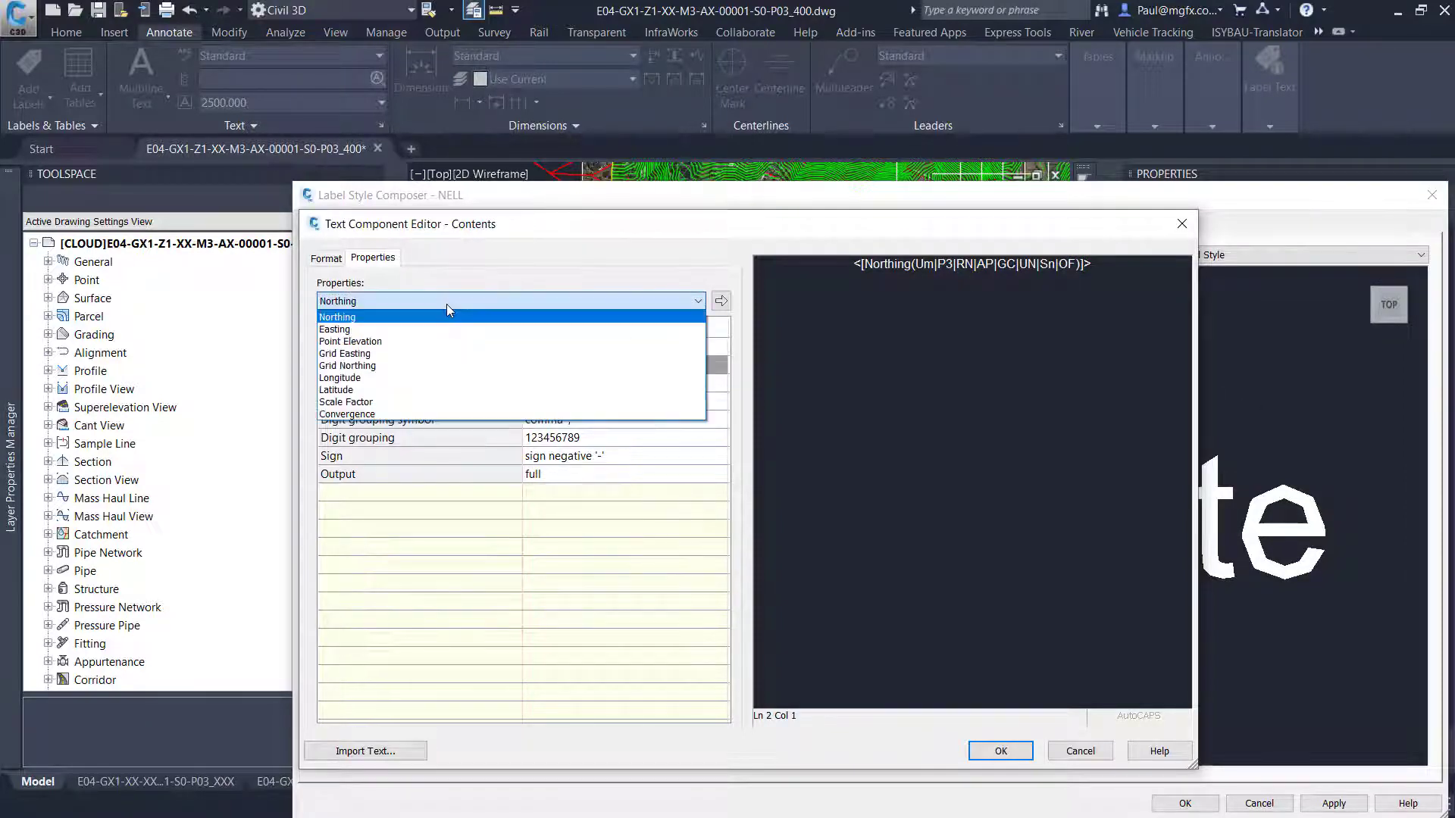
pyautogui.click(384, 328)
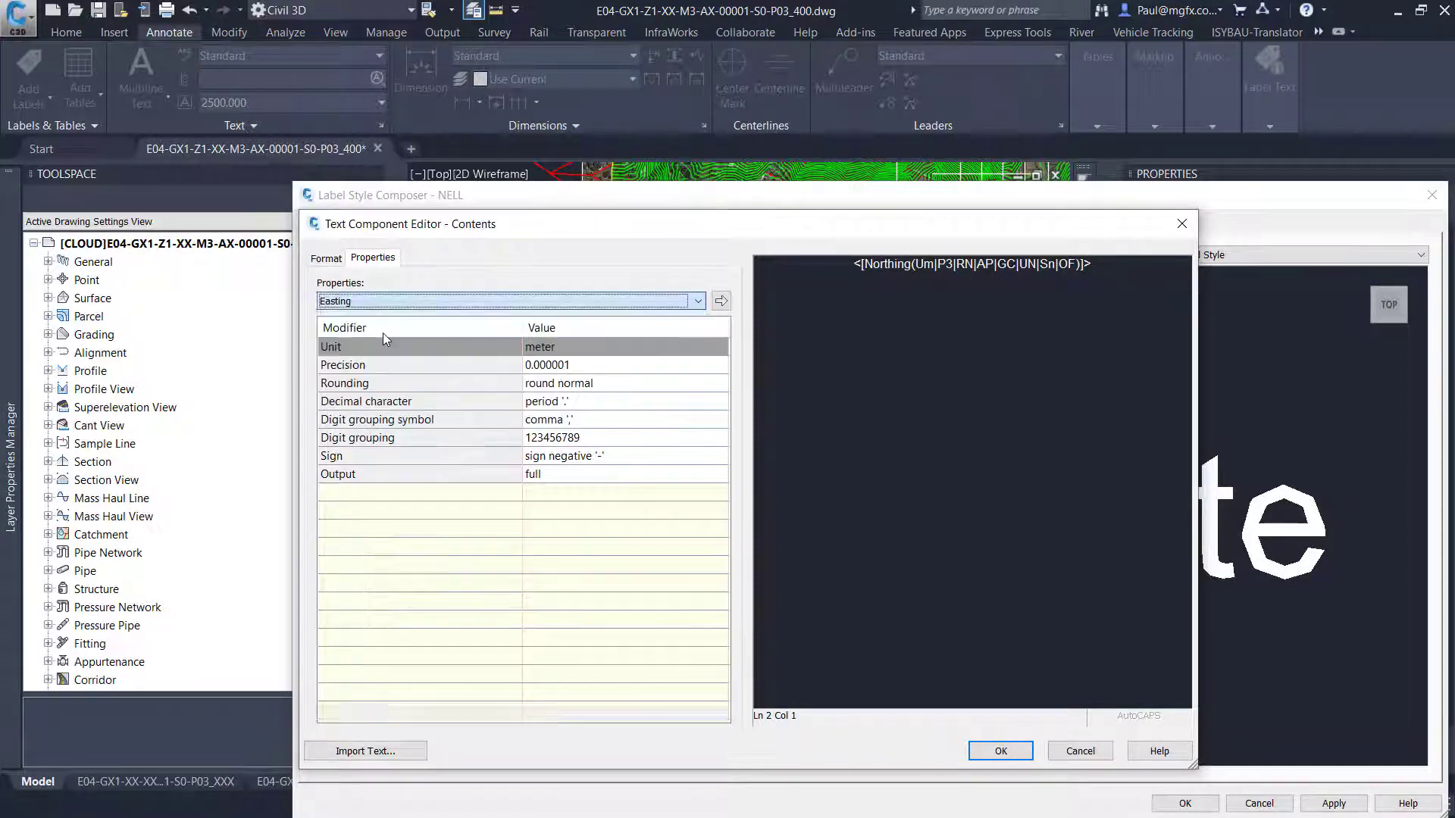
pyautogui.click(599, 366)
pyautogui.click(711, 365)
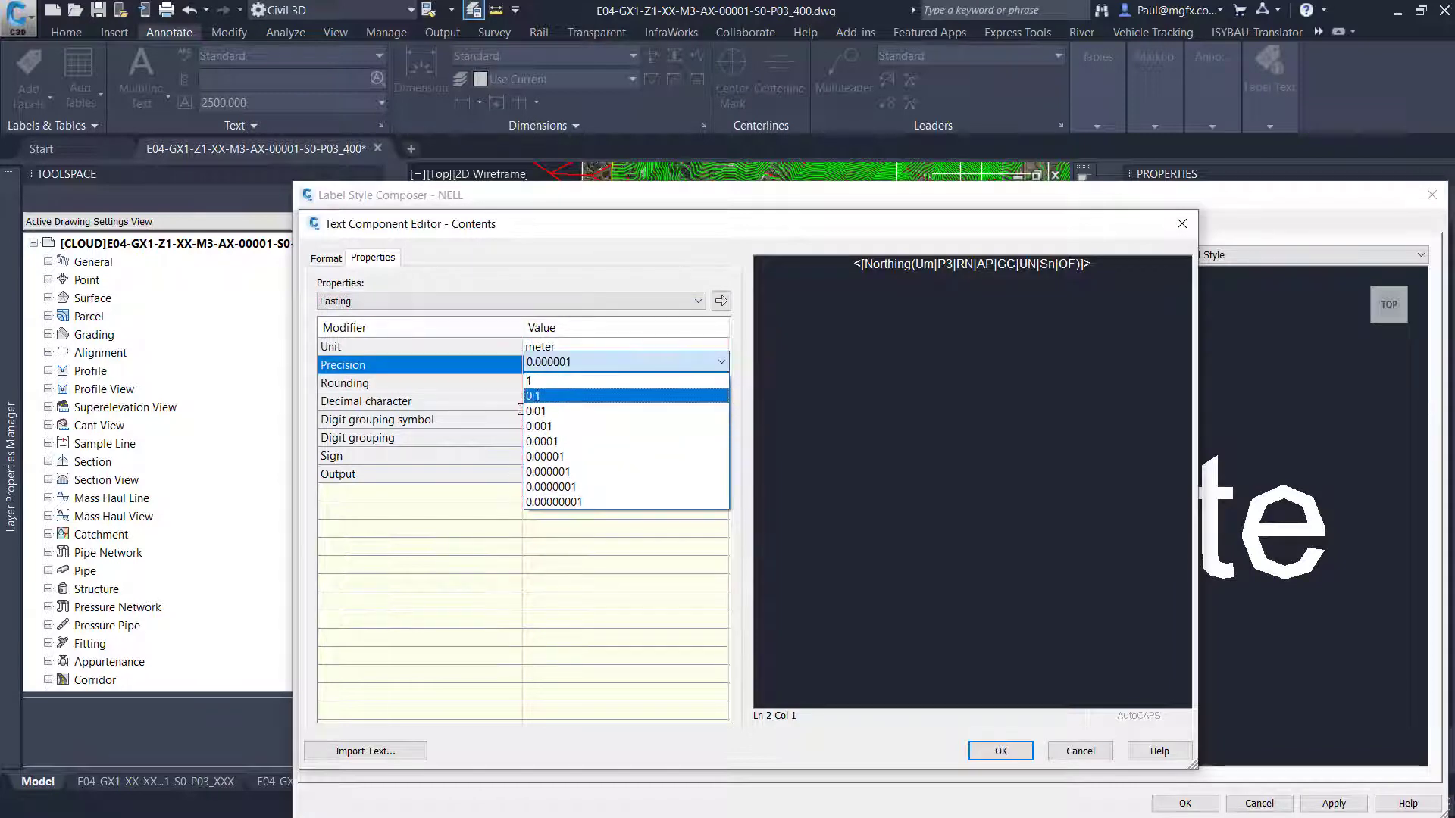
pyautogui.click(548, 421)
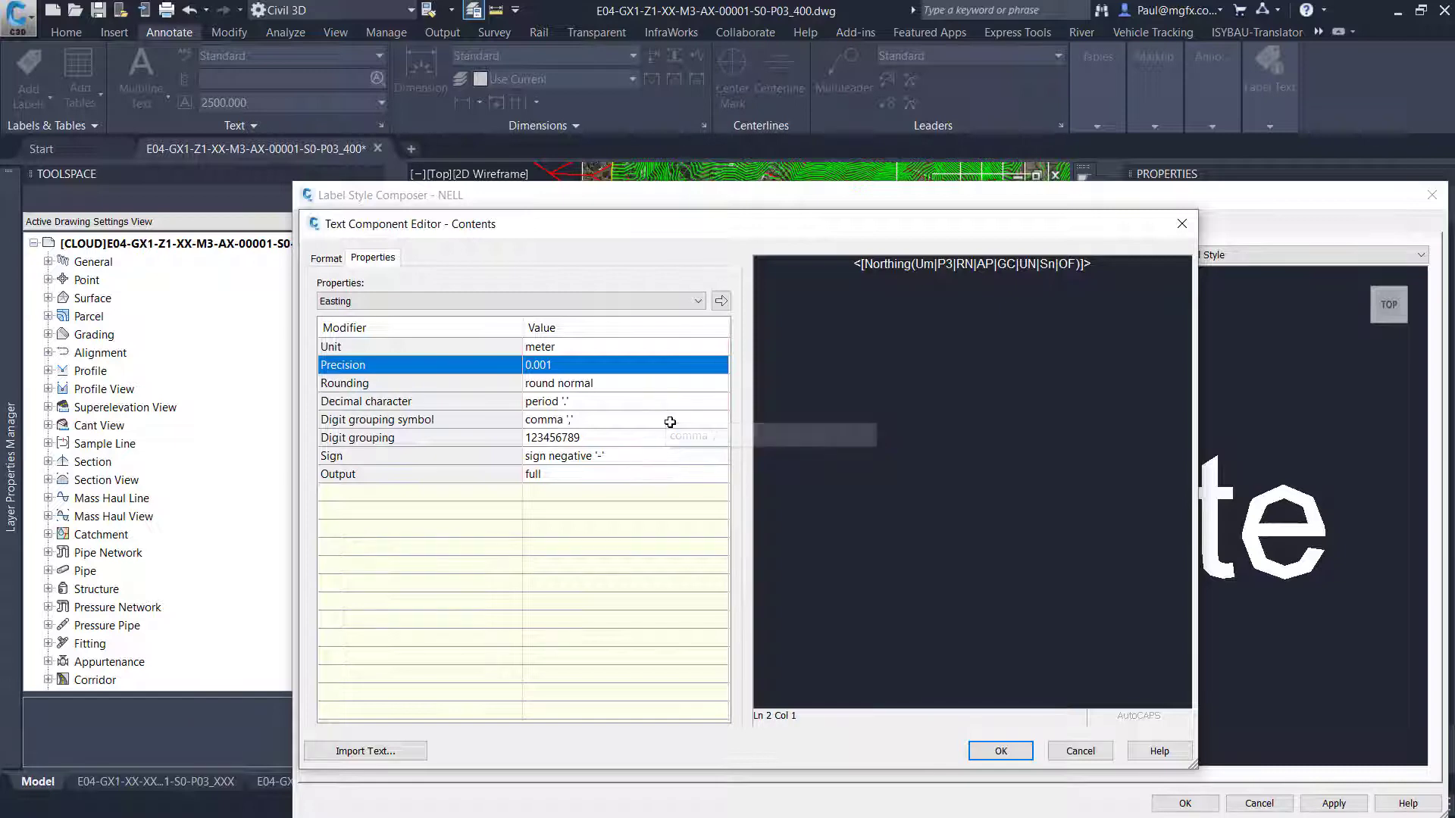
pyautogui.click(721, 300)
pyautogui.click(1099, 278)
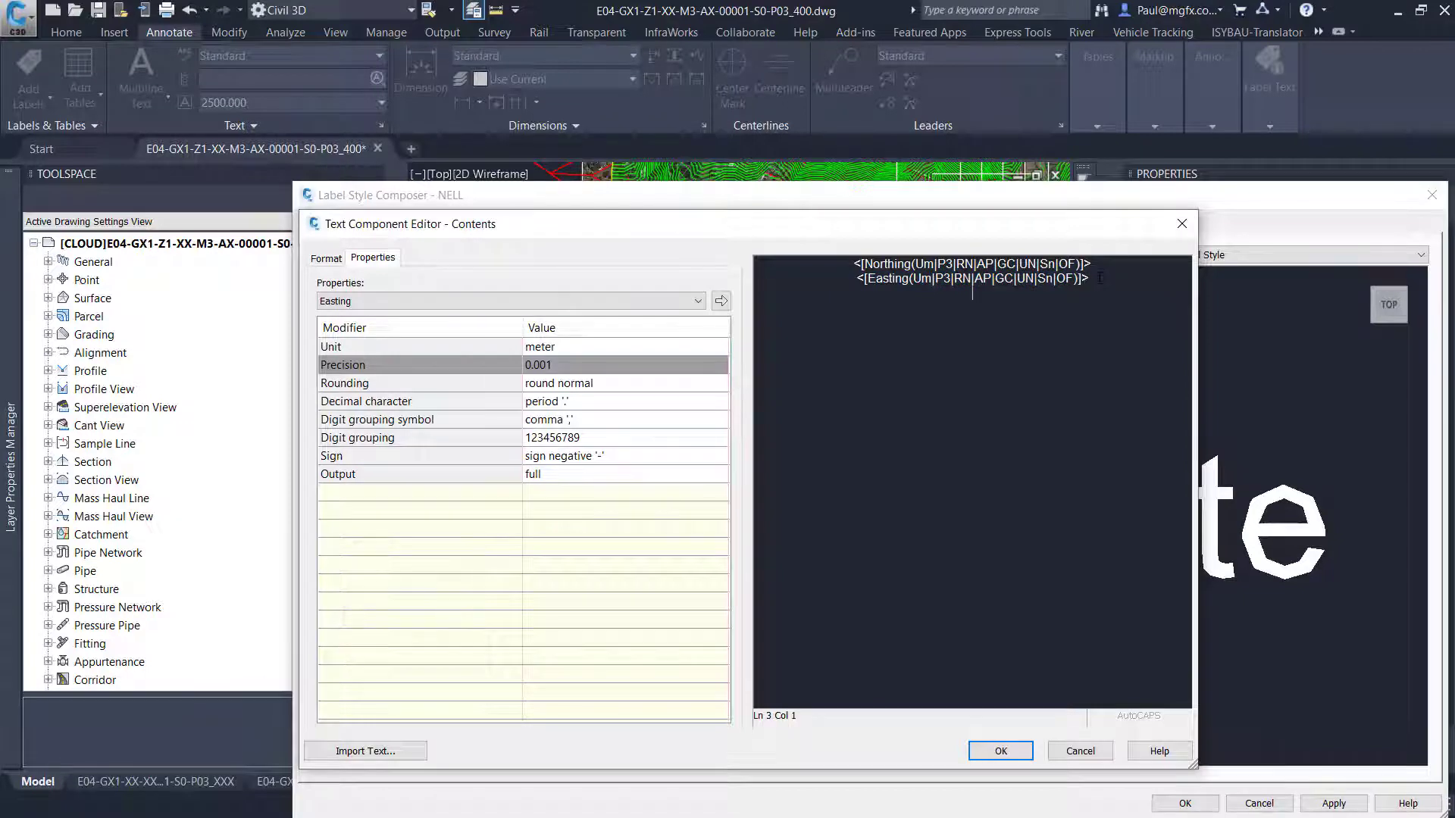
# Add Latitude and Longitude as the third and fourth lines
pyautogui.click(440, 302)
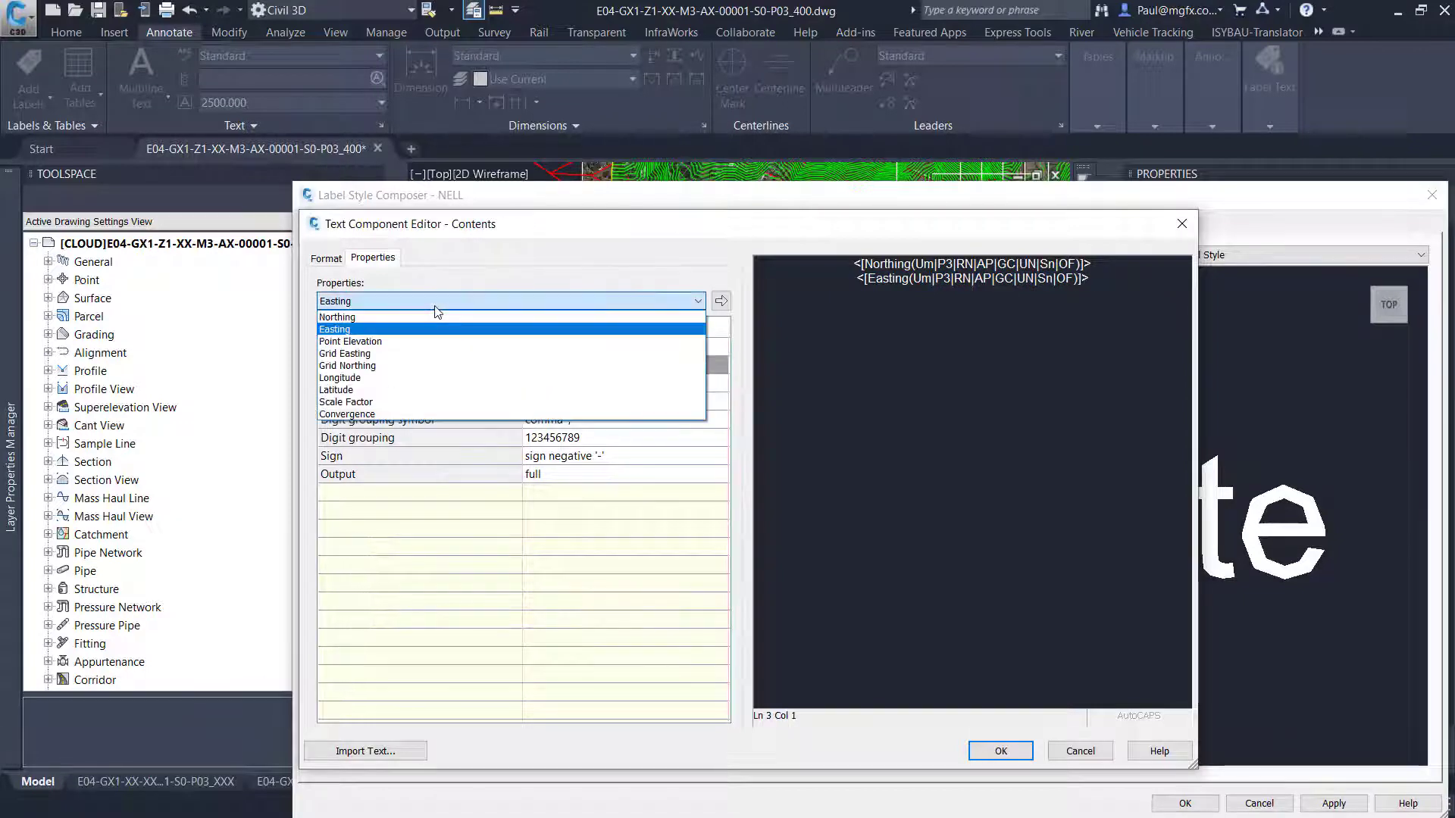
pyautogui.click(598, 390)
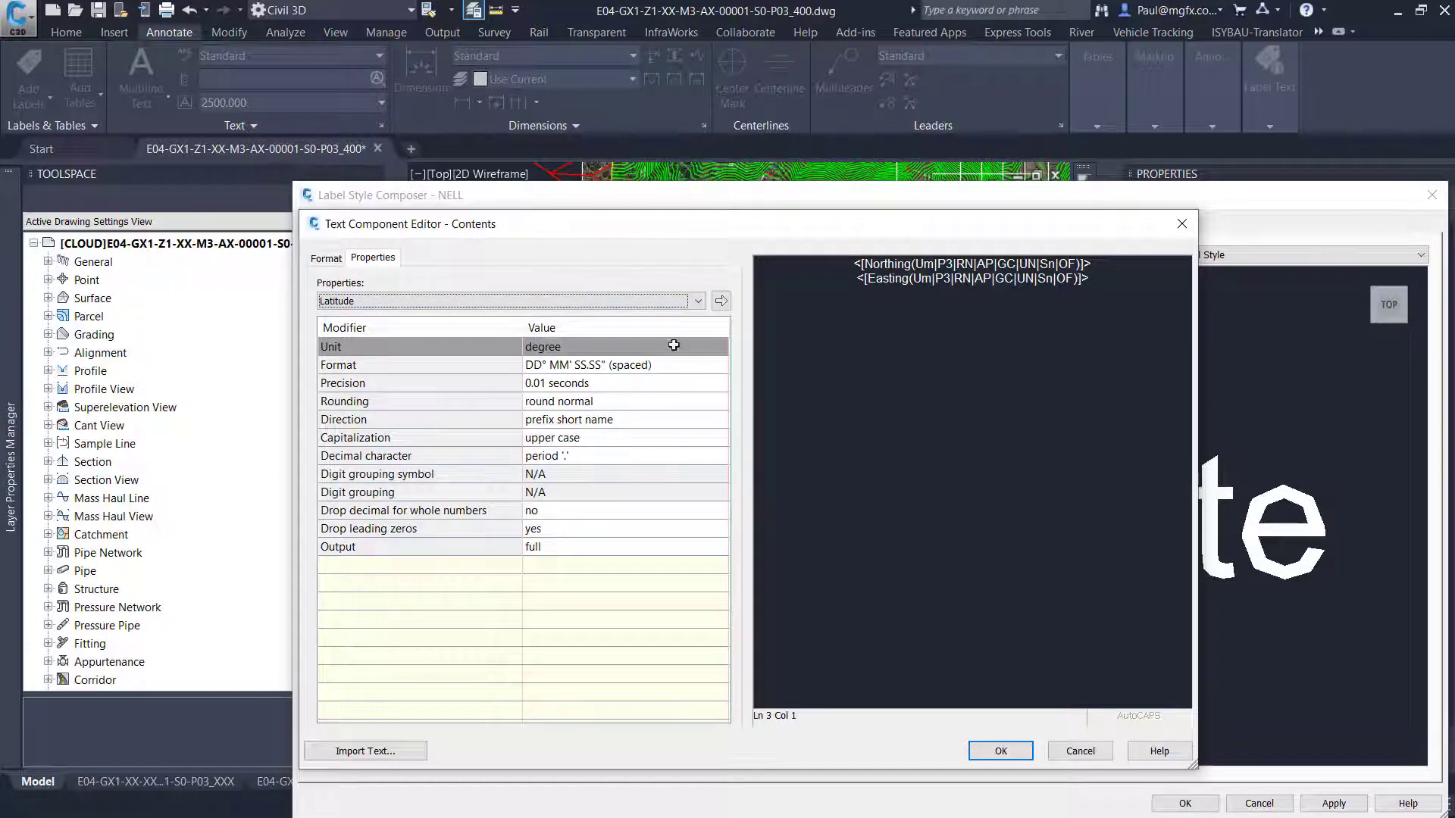
pyautogui.click(720, 301)
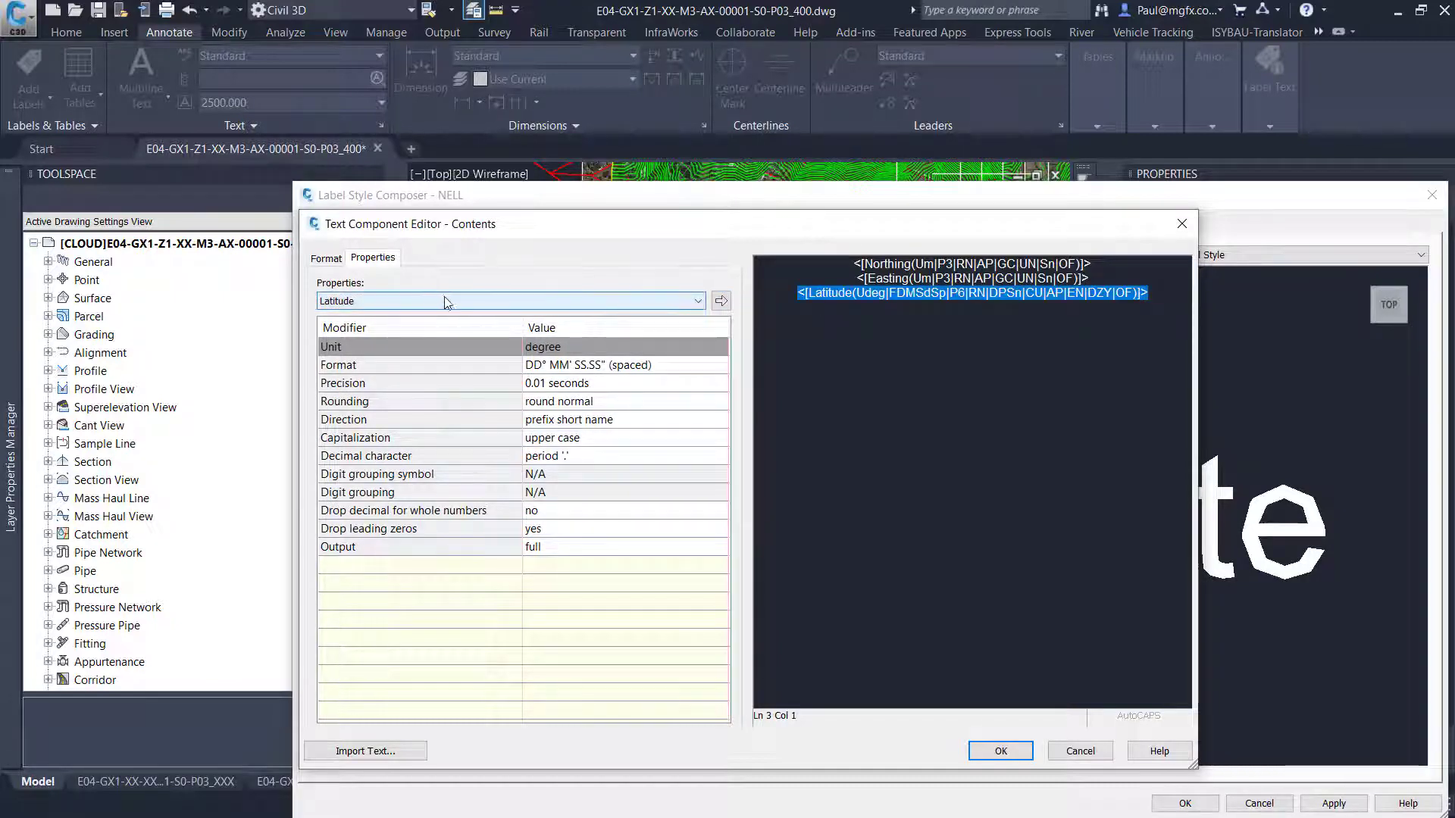
pyautogui.click(1179, 296)
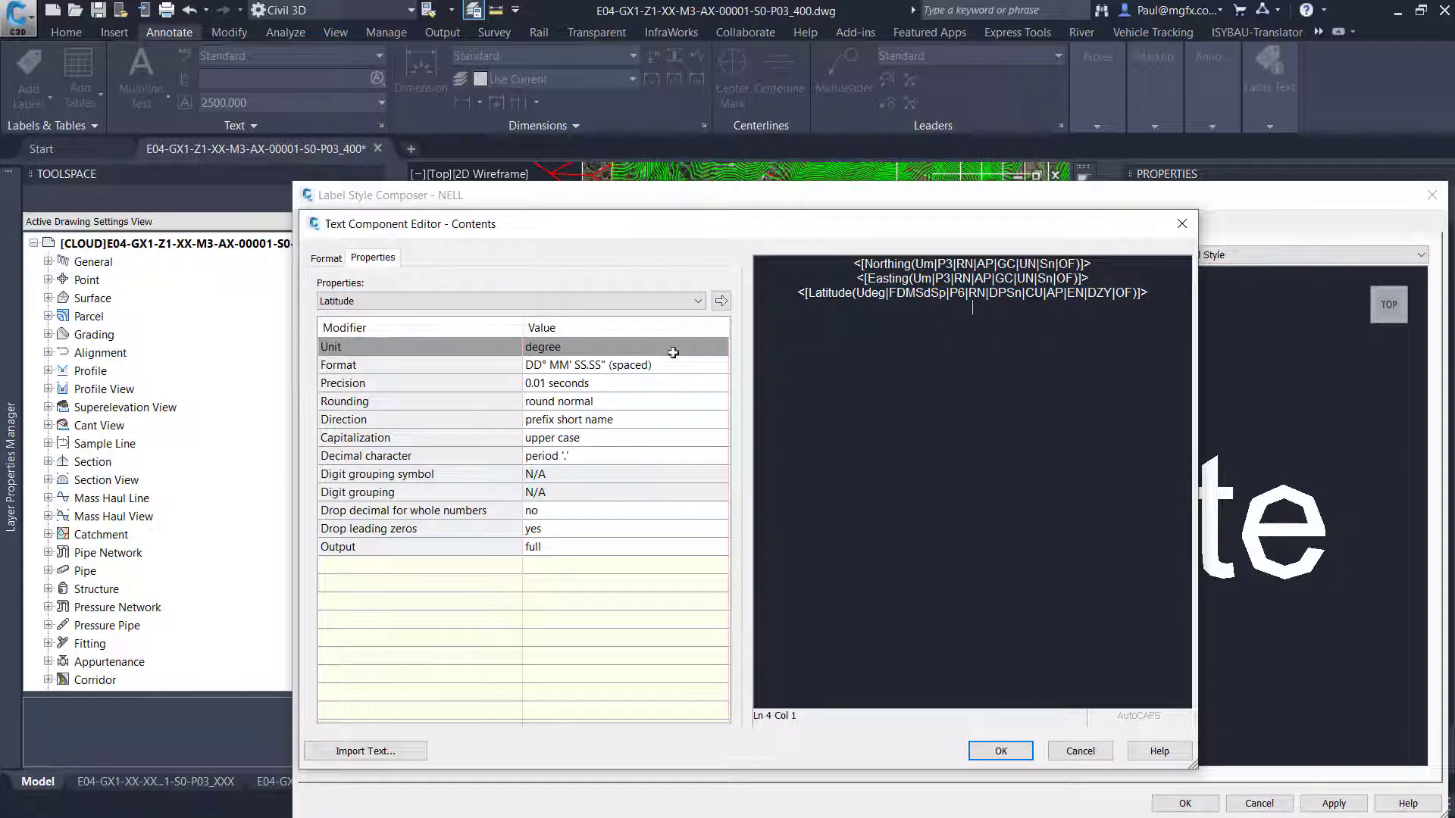
pyautogui.click(601, 300)
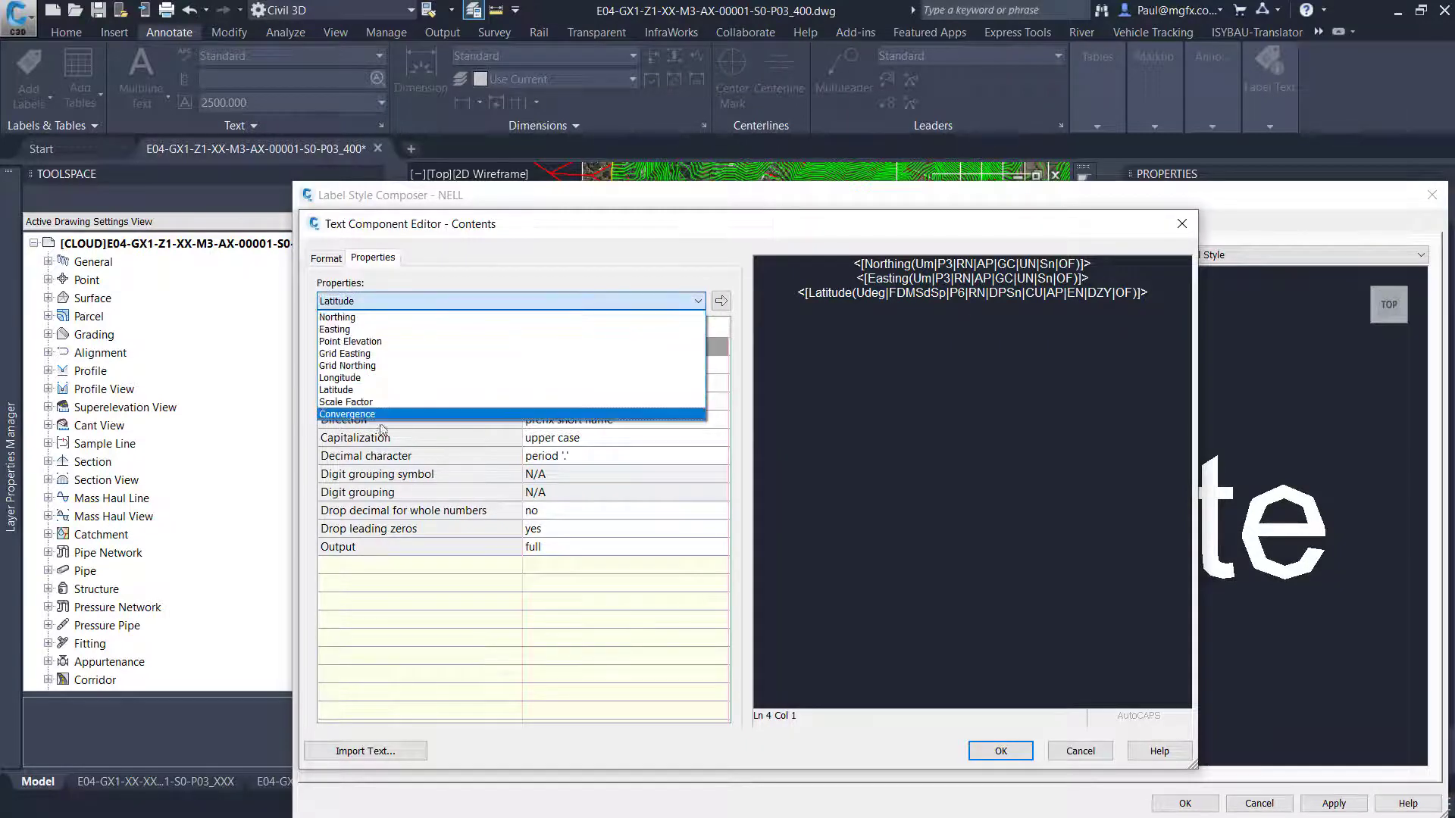
pyautogui.click(379, 378)
pyautogui.click(721, 301)
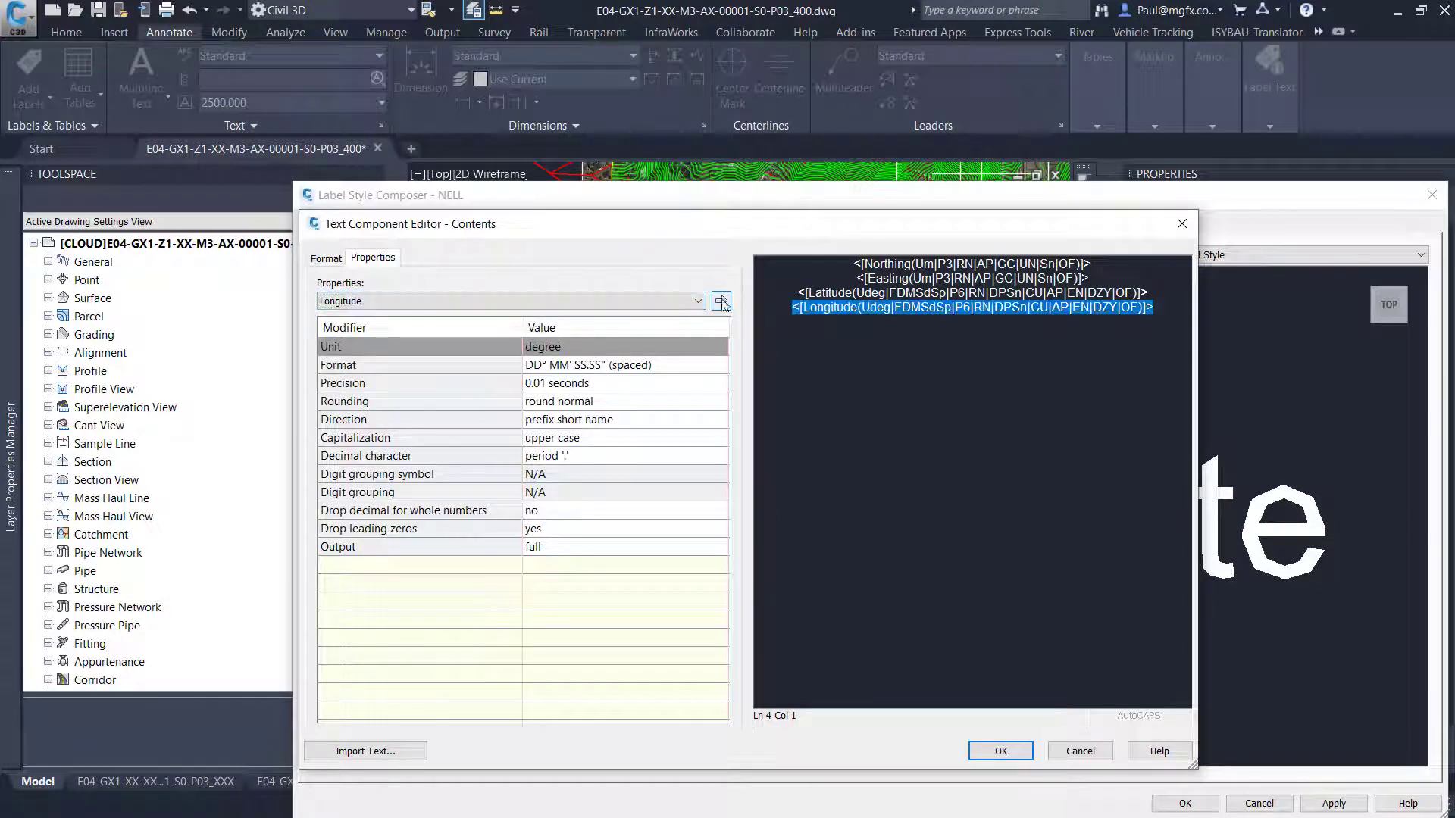
# Accept the four-line contents and the NELL style, then start adding a note label
pyautogui.click(998, 751)
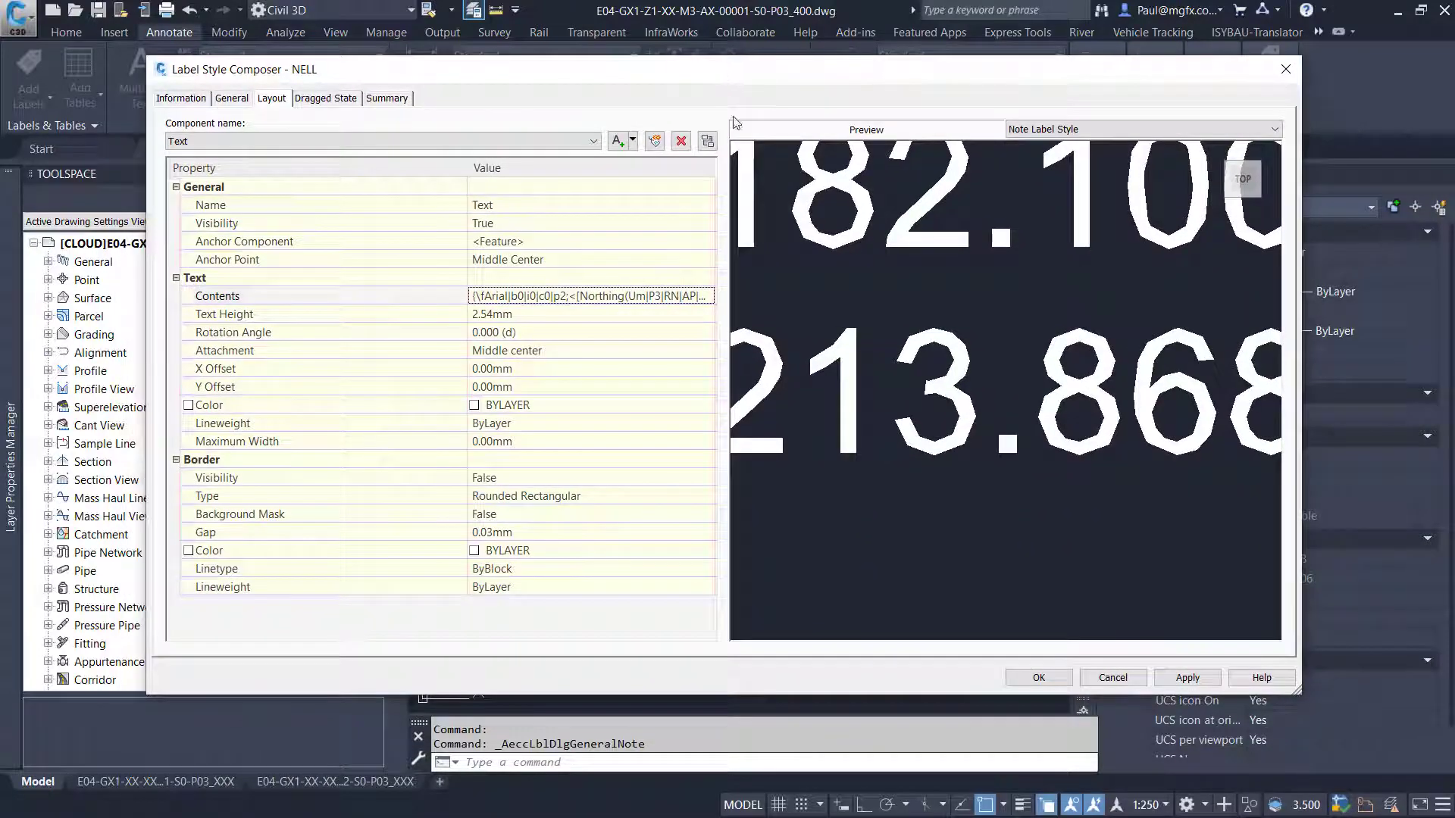
pyautogui.click(1046, 679)
pyautogui.click(528, 579)
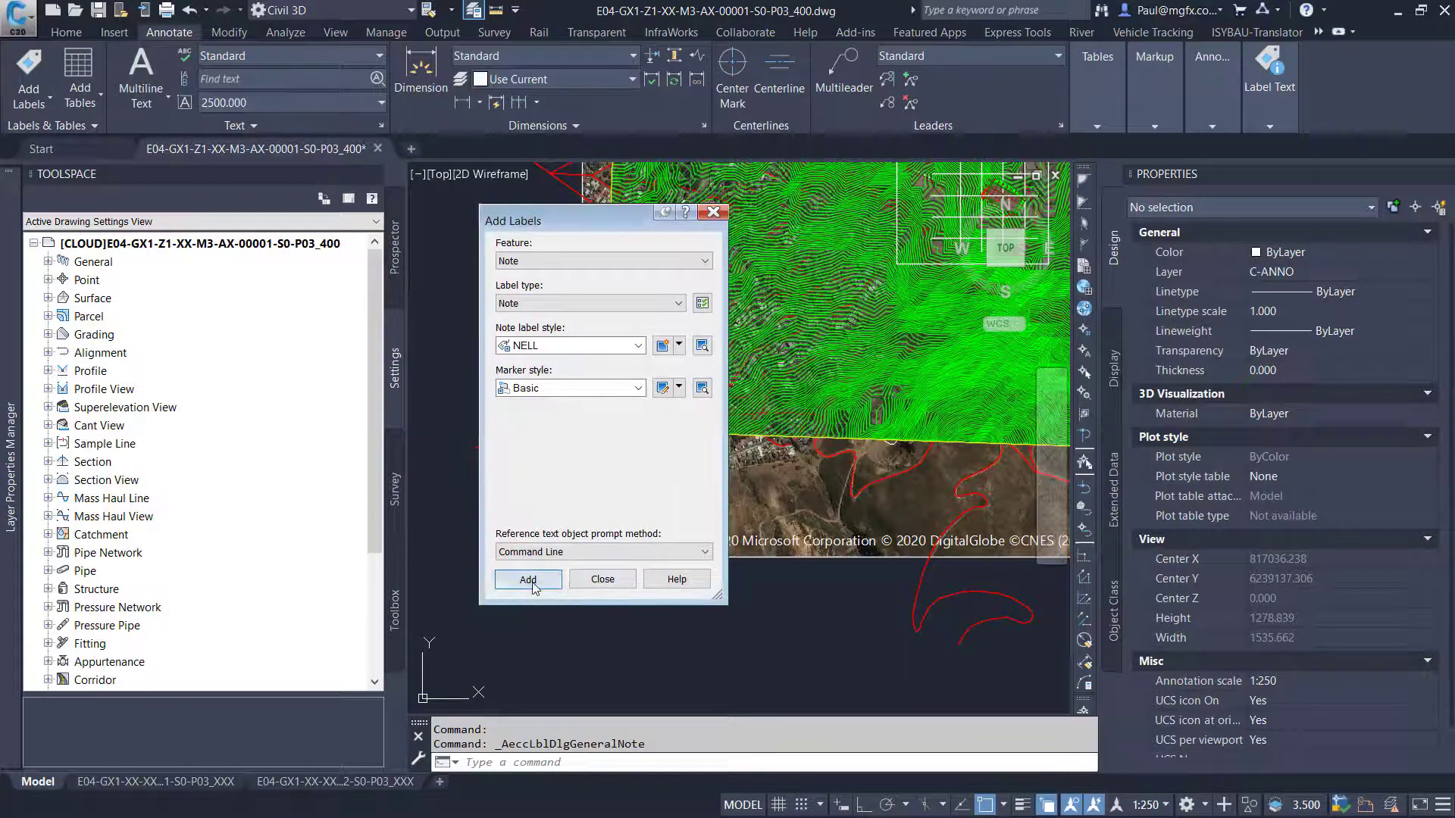
# Zoom and pan the aerial image to the placement spot on the red line
pyautogui.scroll(-3, 879, 520)
pyautogui.scroll(6, 875, 485)
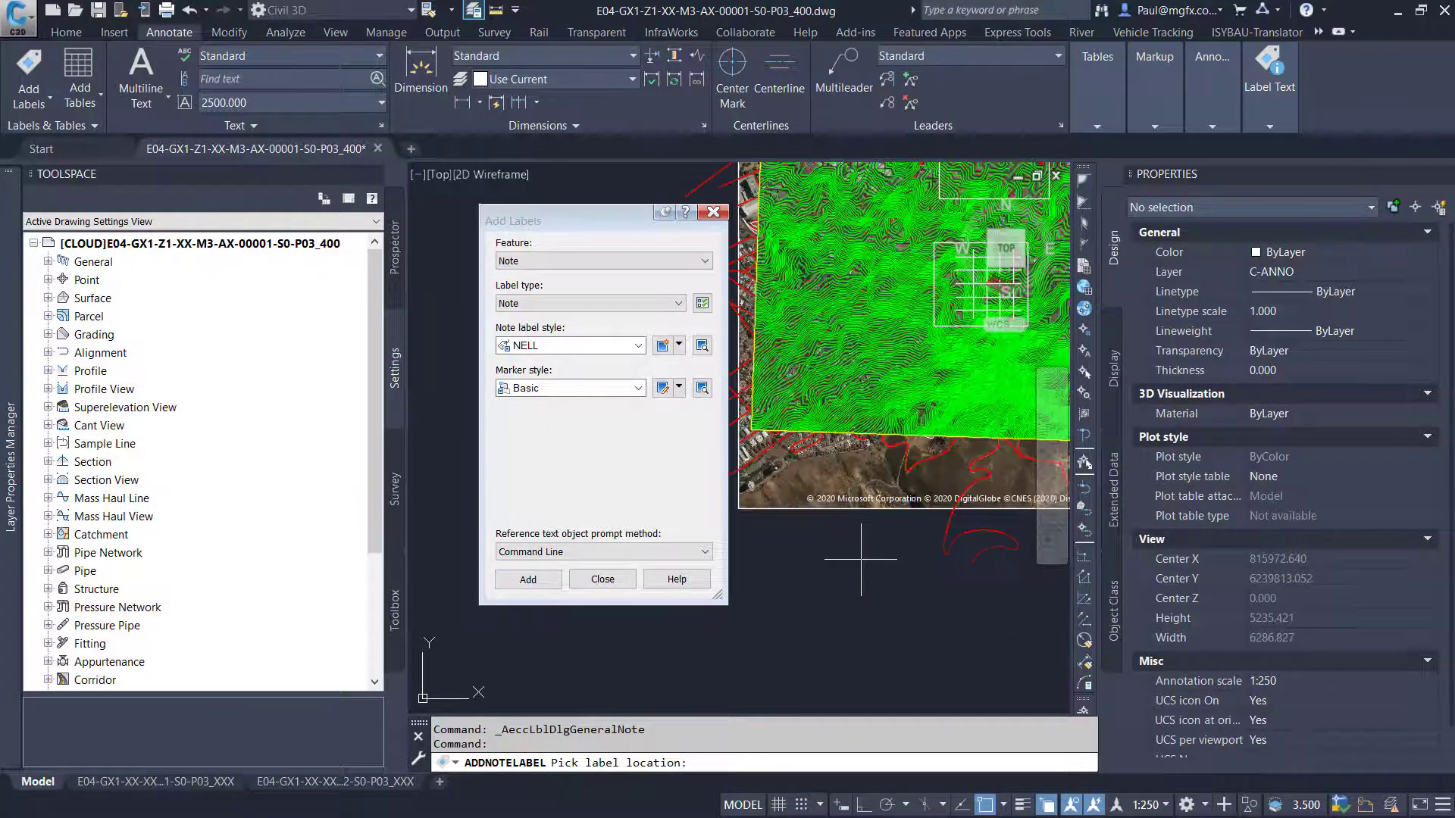
pyautogui.scroll(-4, 830, 379)
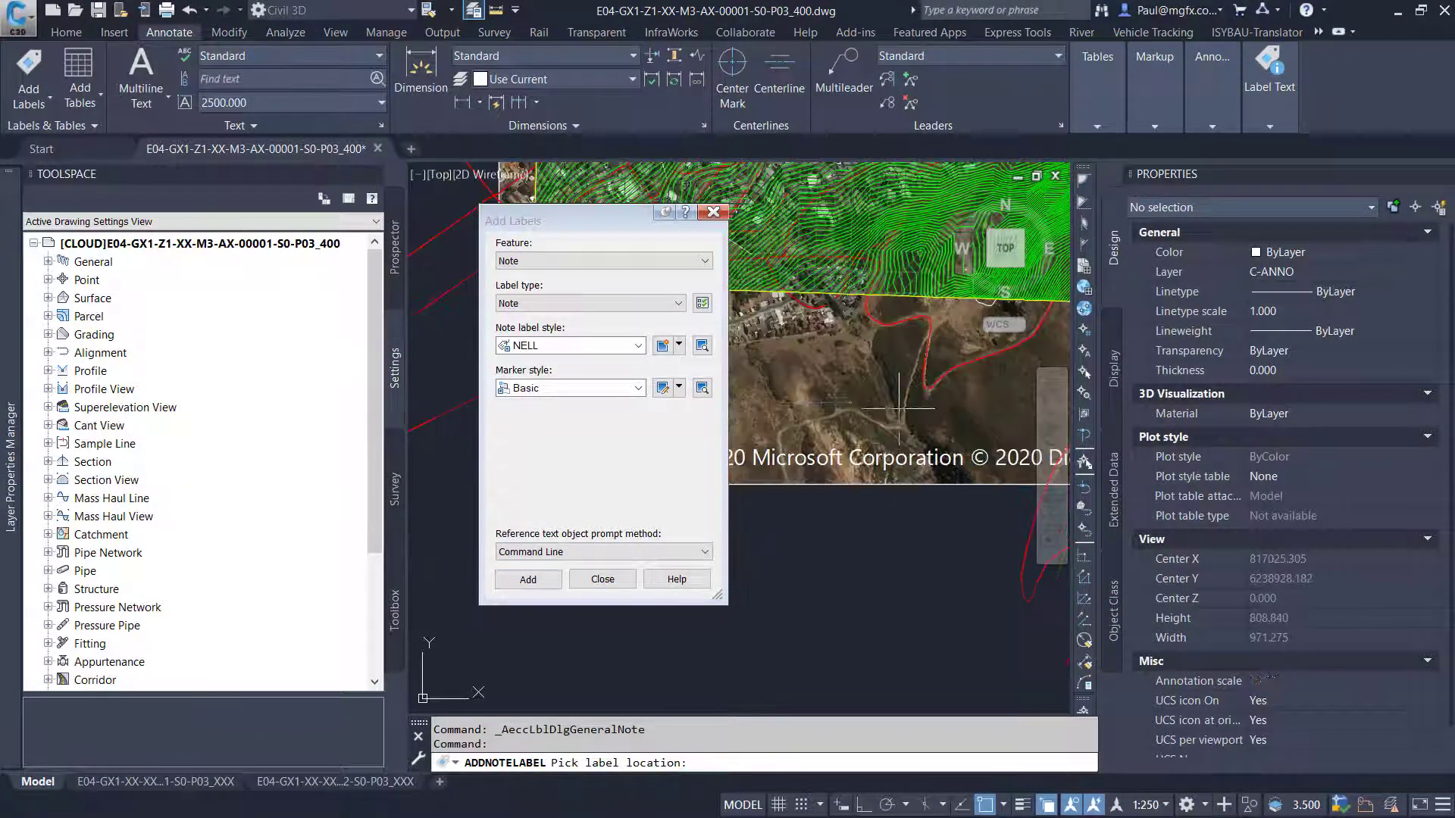
pyautogui.scroll(-2, 841, 356)
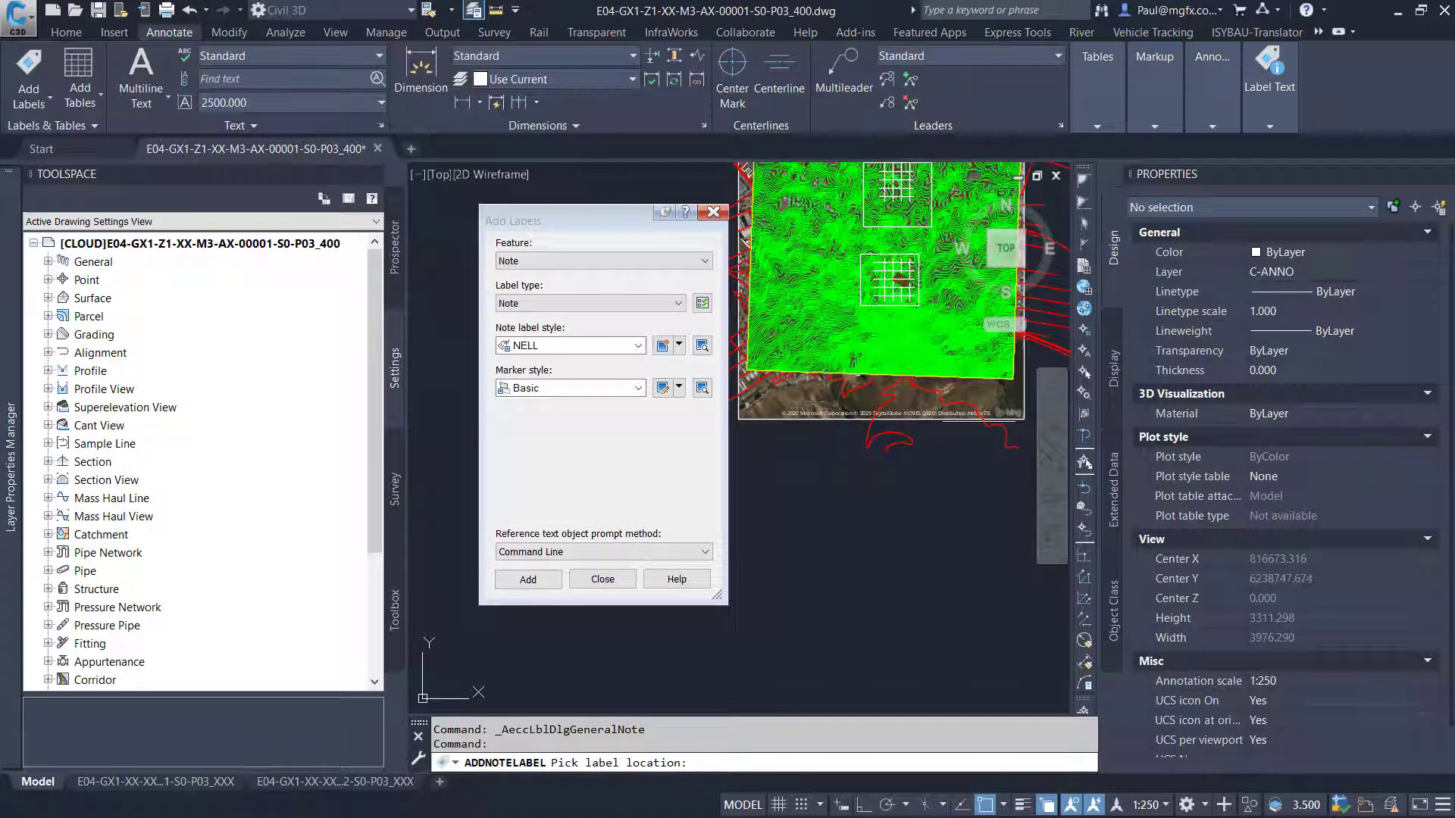
pyautogui.scroll(2, 987, 382)
pyautogui.scroll(4, 985, 500)
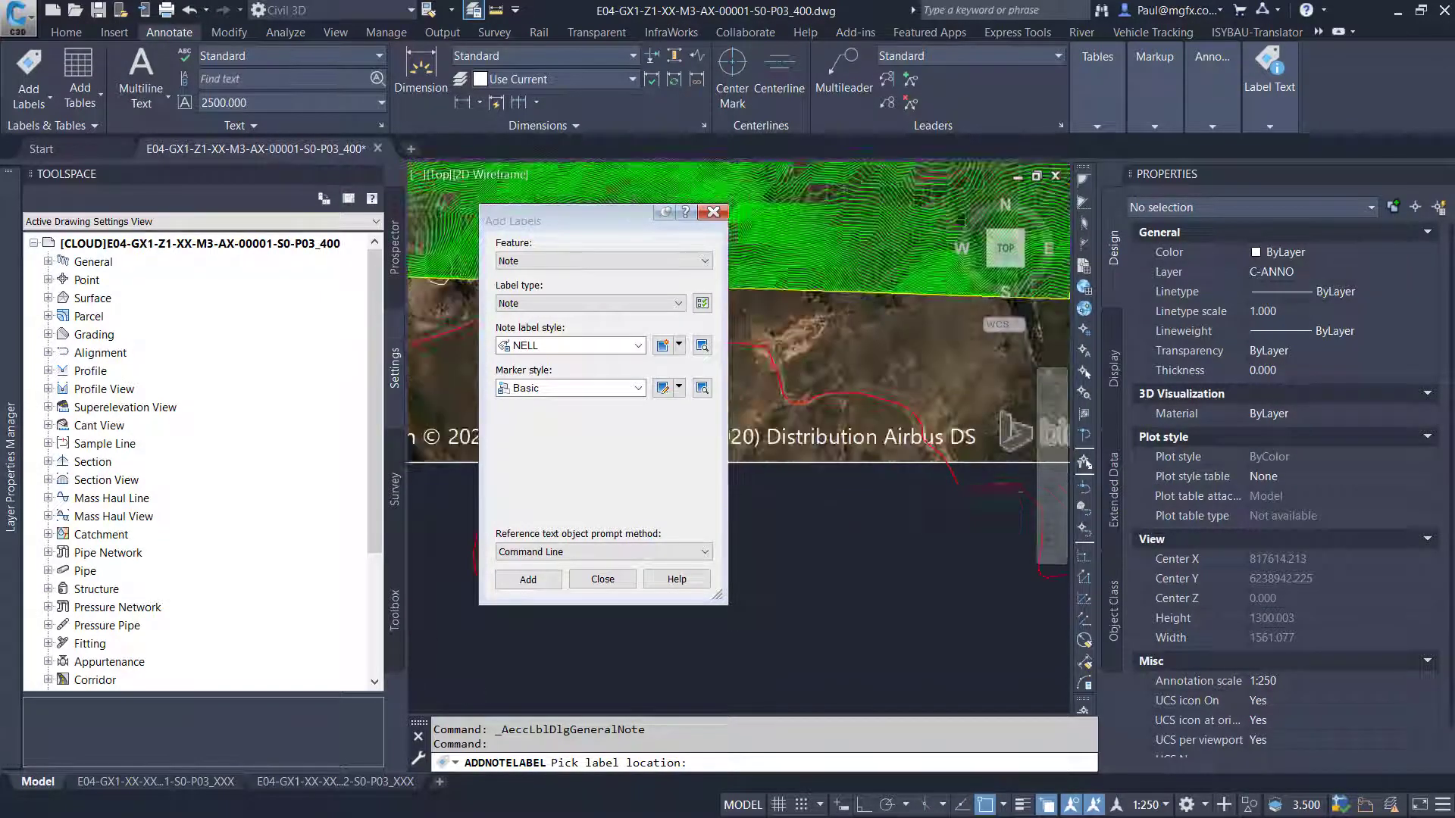
pyautogui.moveTo(822, 387); pyautogui.dragTo(818, 401, button='middle')
pyautogui.scroll(-2, 818, 401)
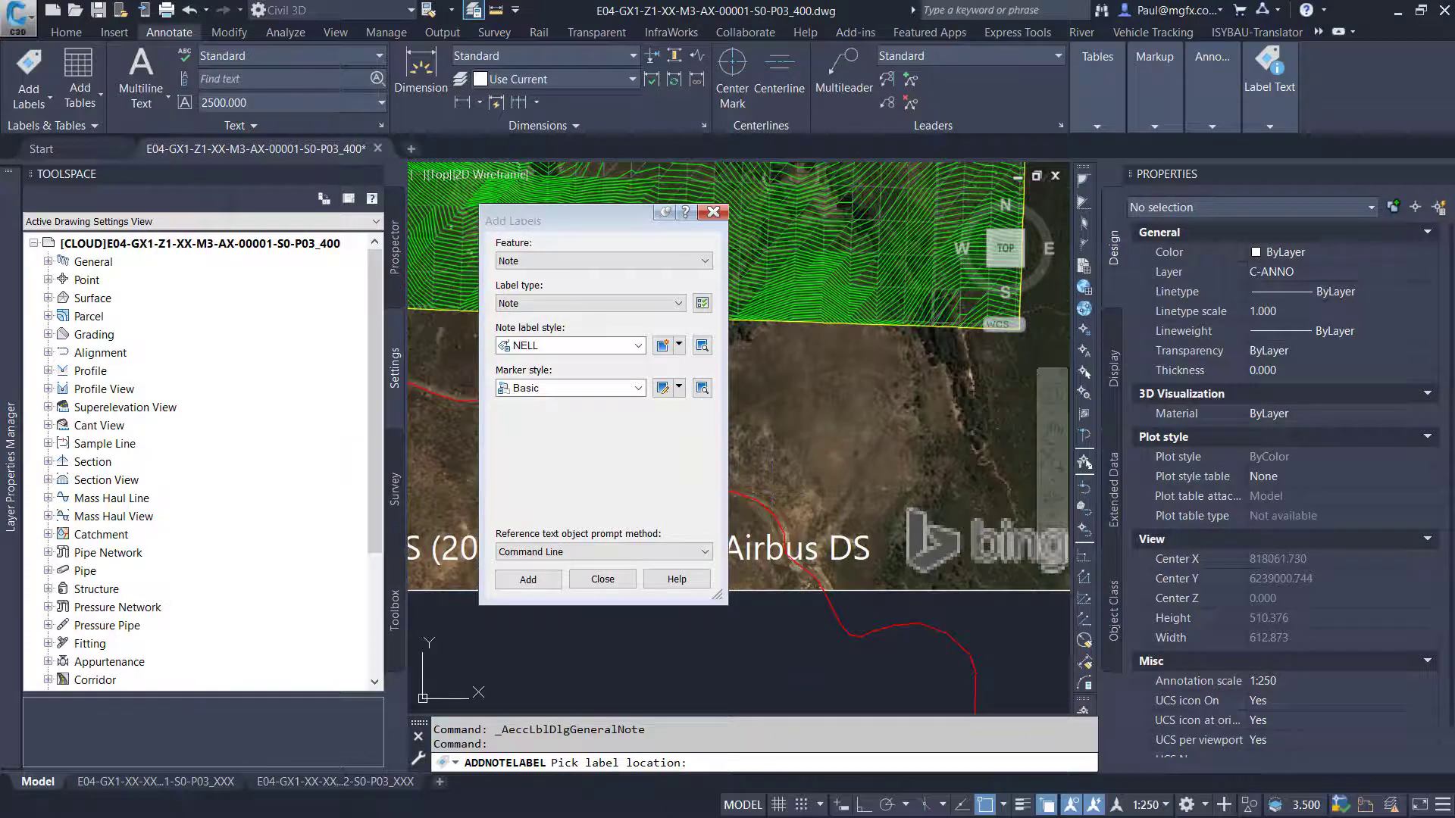
pyautogui.scroll(-2, 841, 432)
pyautogui.scroll(4, 871, 453)
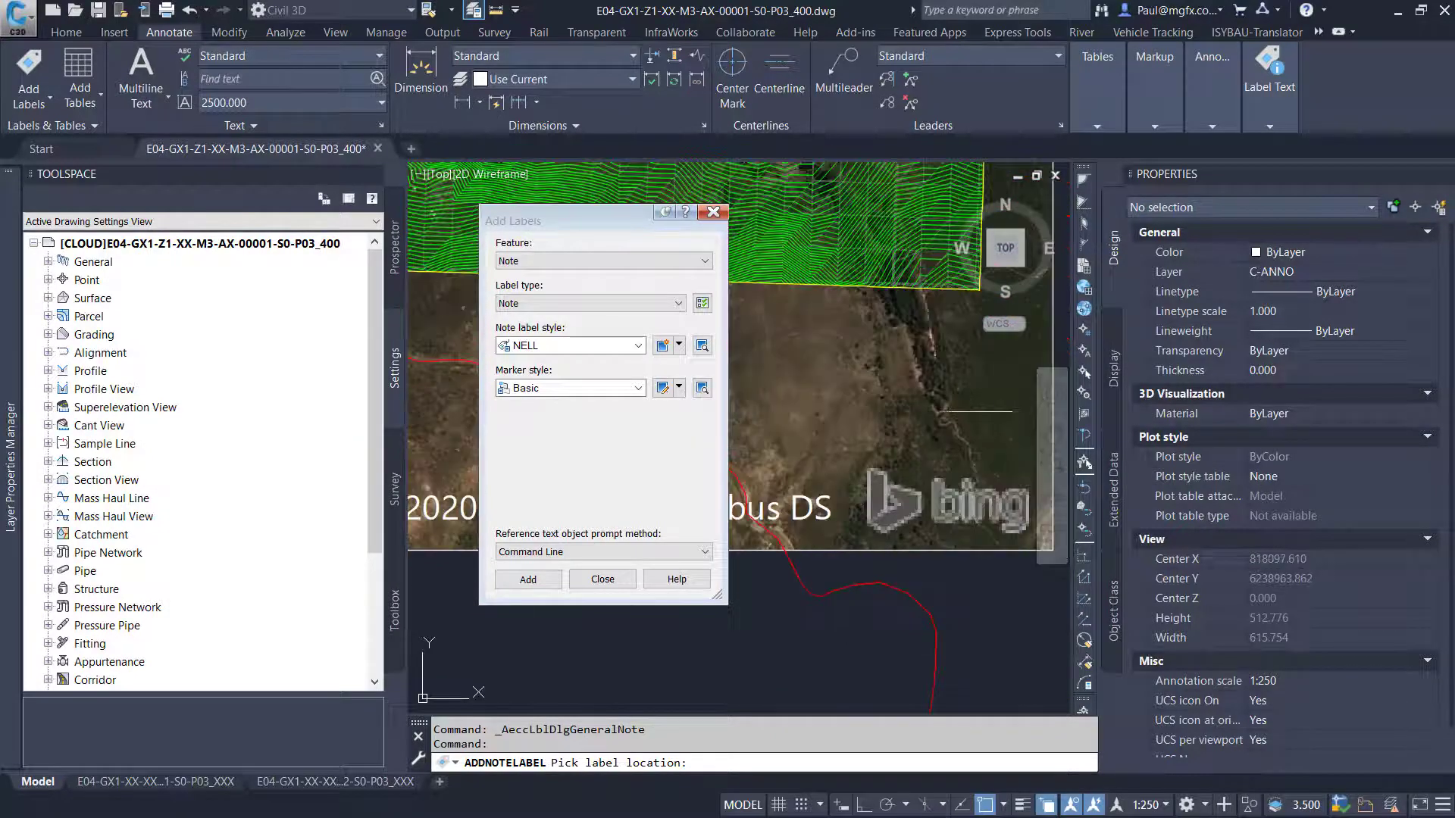
pyautogui.scroll(2, 837, 437)
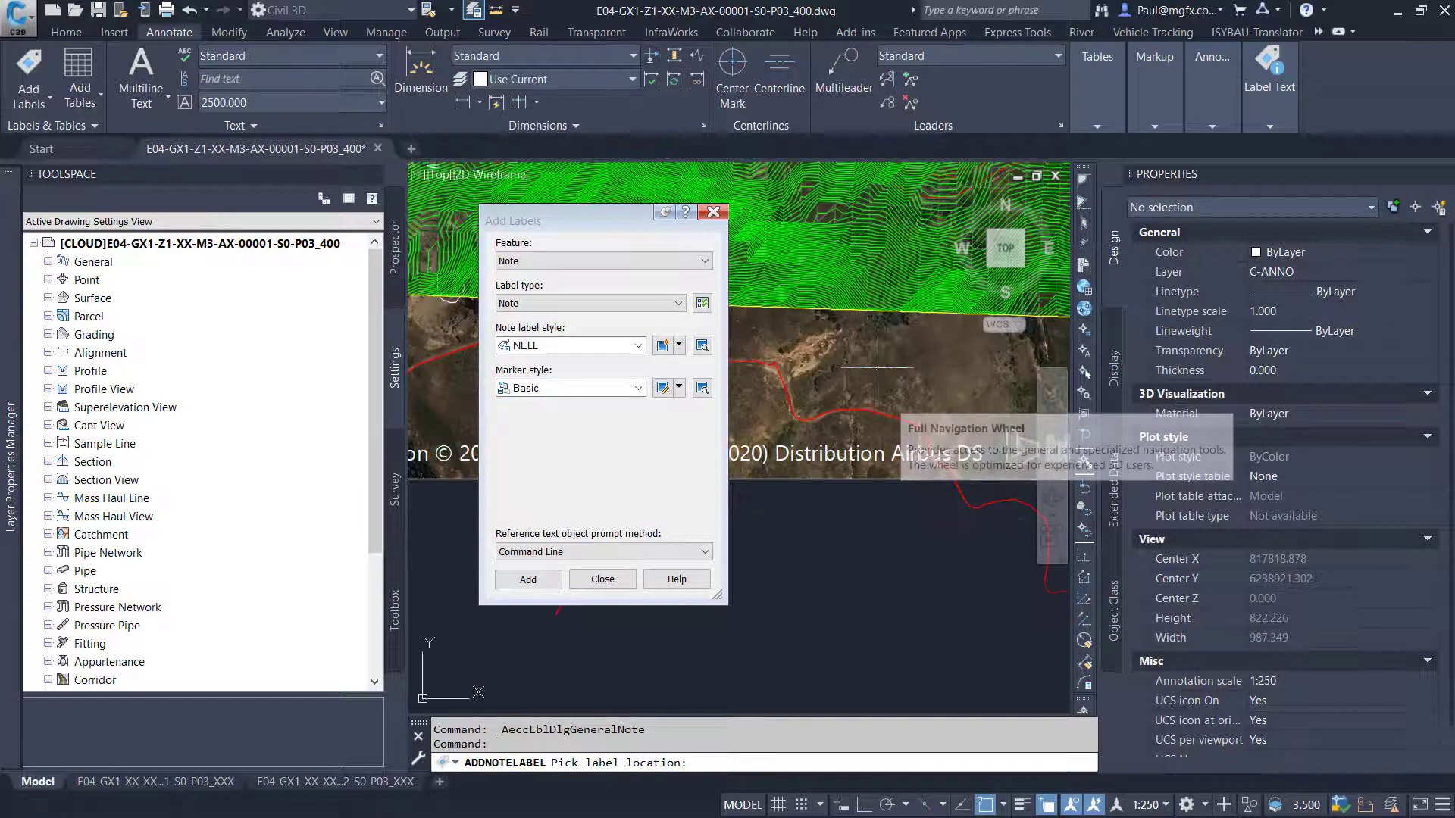
pyautogui.scroll(6, 836, 437)
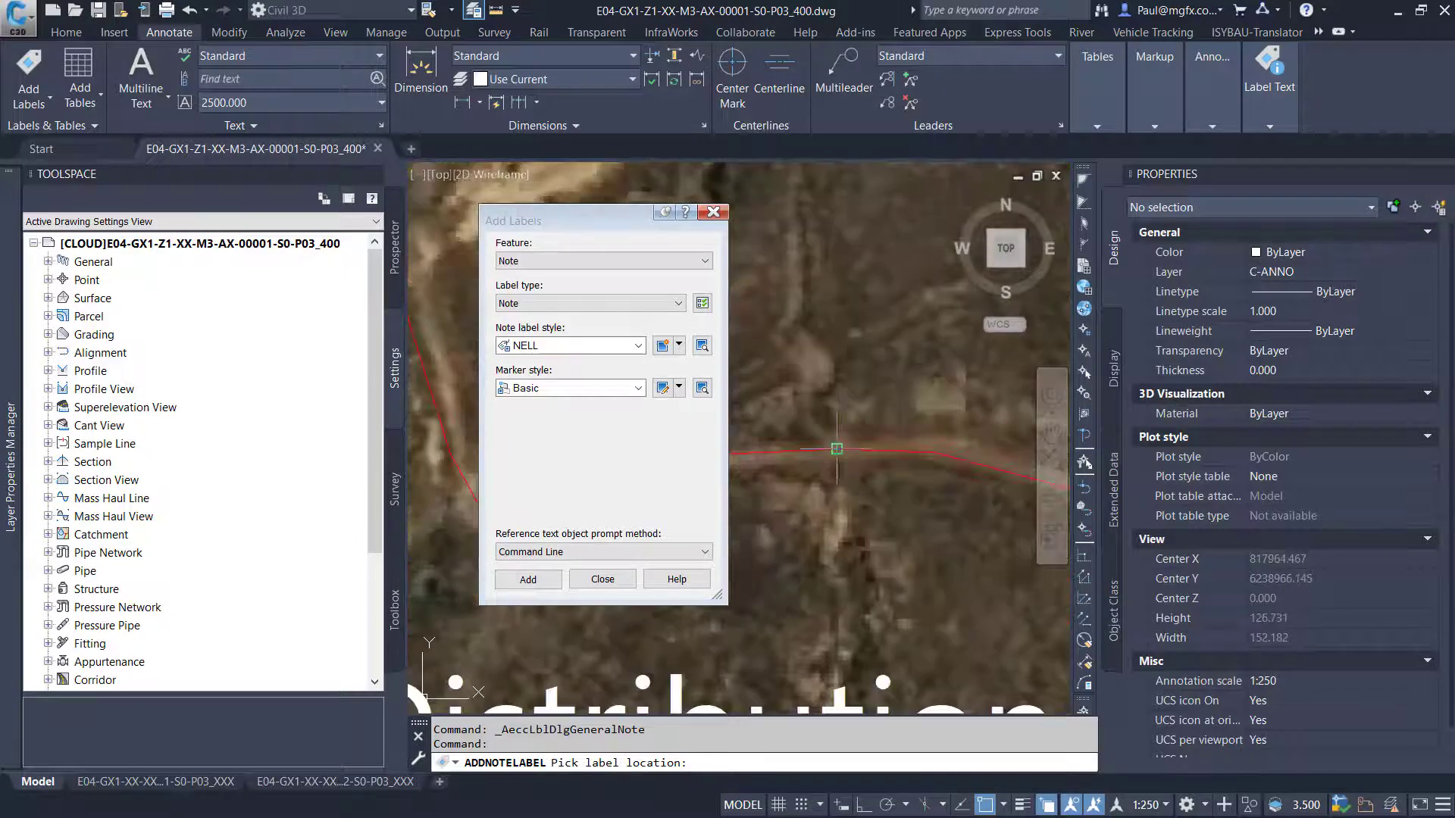
pyautogui.scroll(-5, 870, 450)
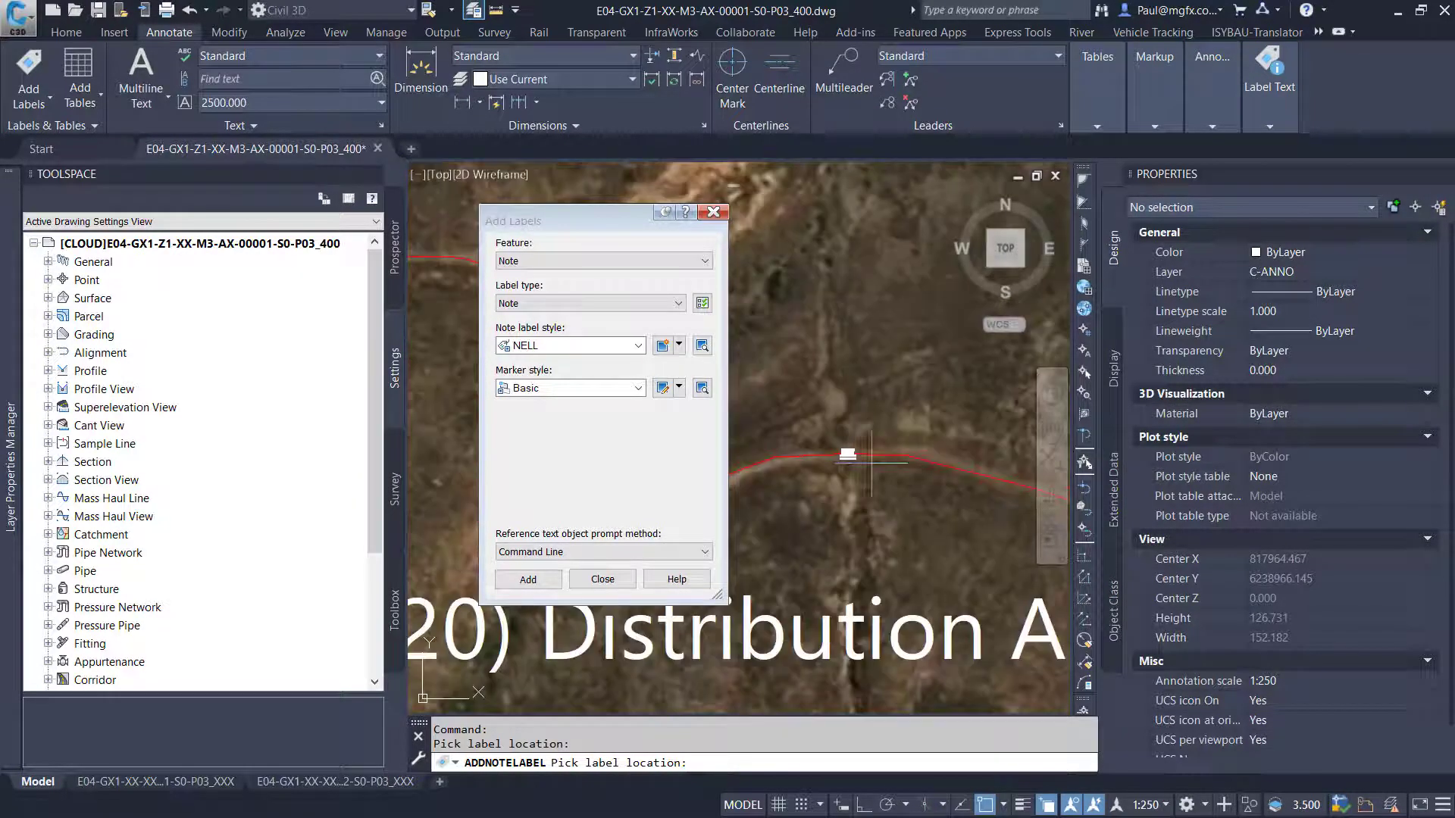
pyautogui.scroll(5, 837, 454)
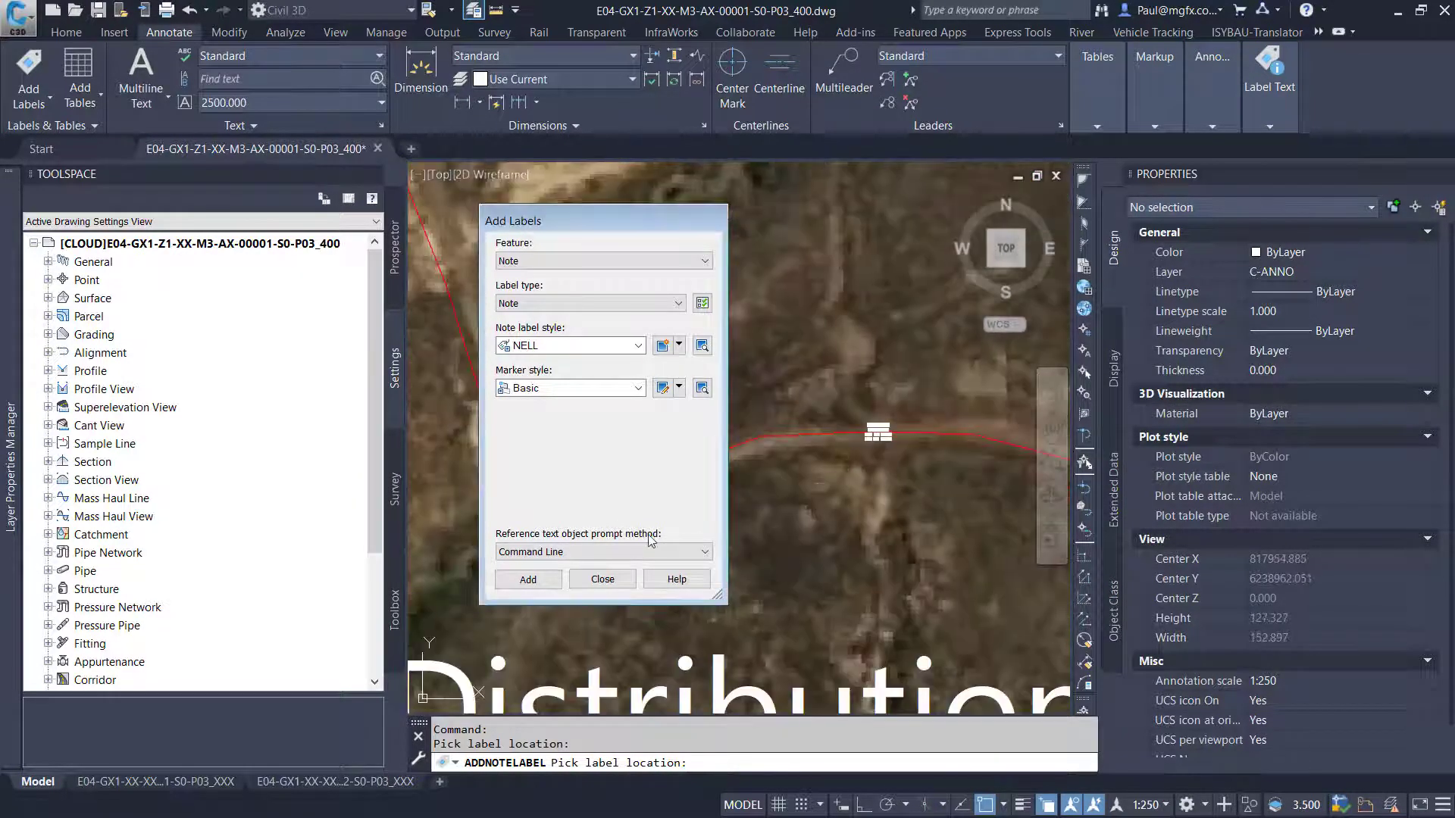
# Close Add Labels and place the NELL coordinate note on the red line
pyautogui.click(602, 579)
pyautogui.click(878, 432)
pyautogui.scroll(8, 878, 432)
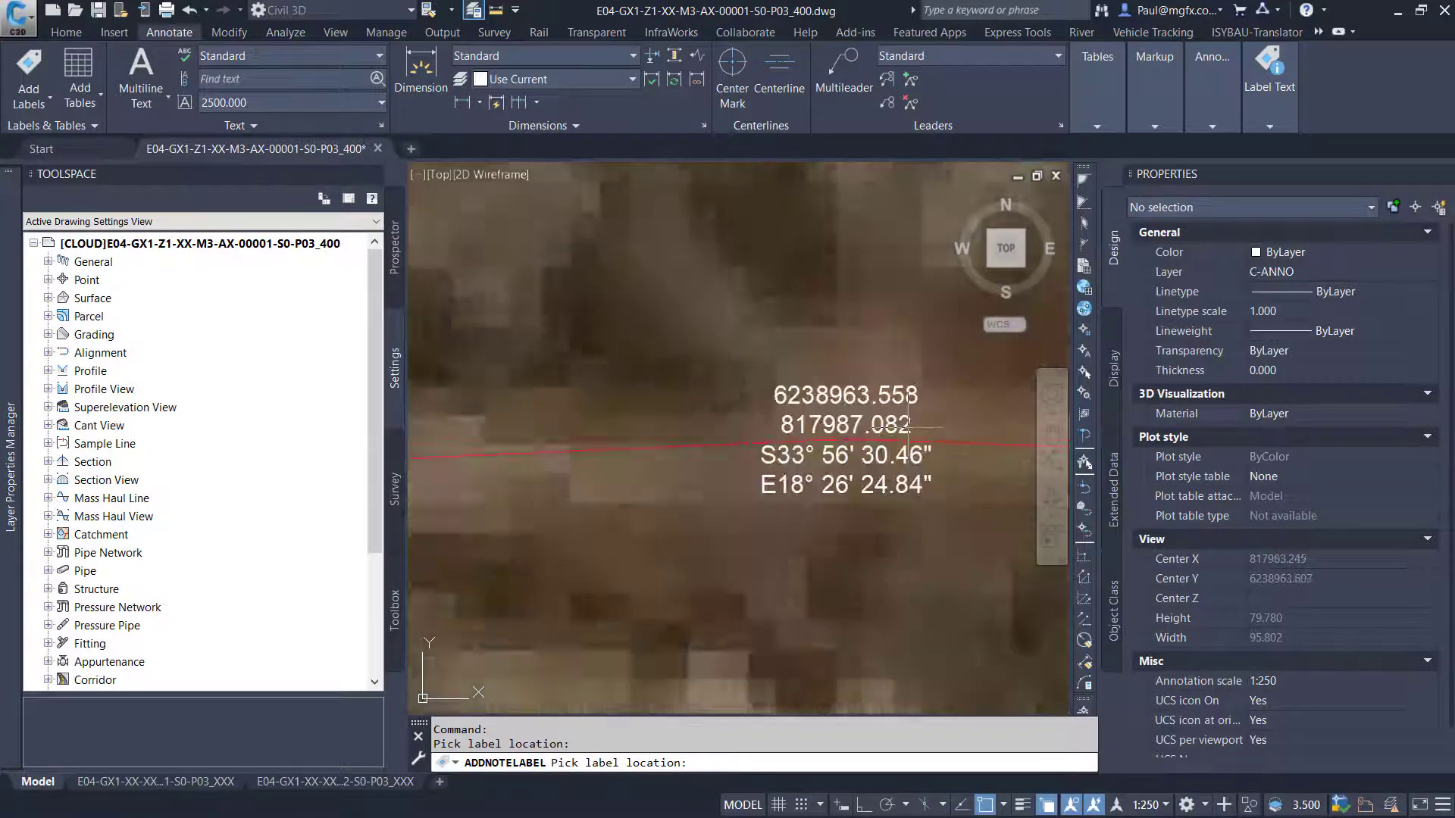
pyautogui.press('Escape')
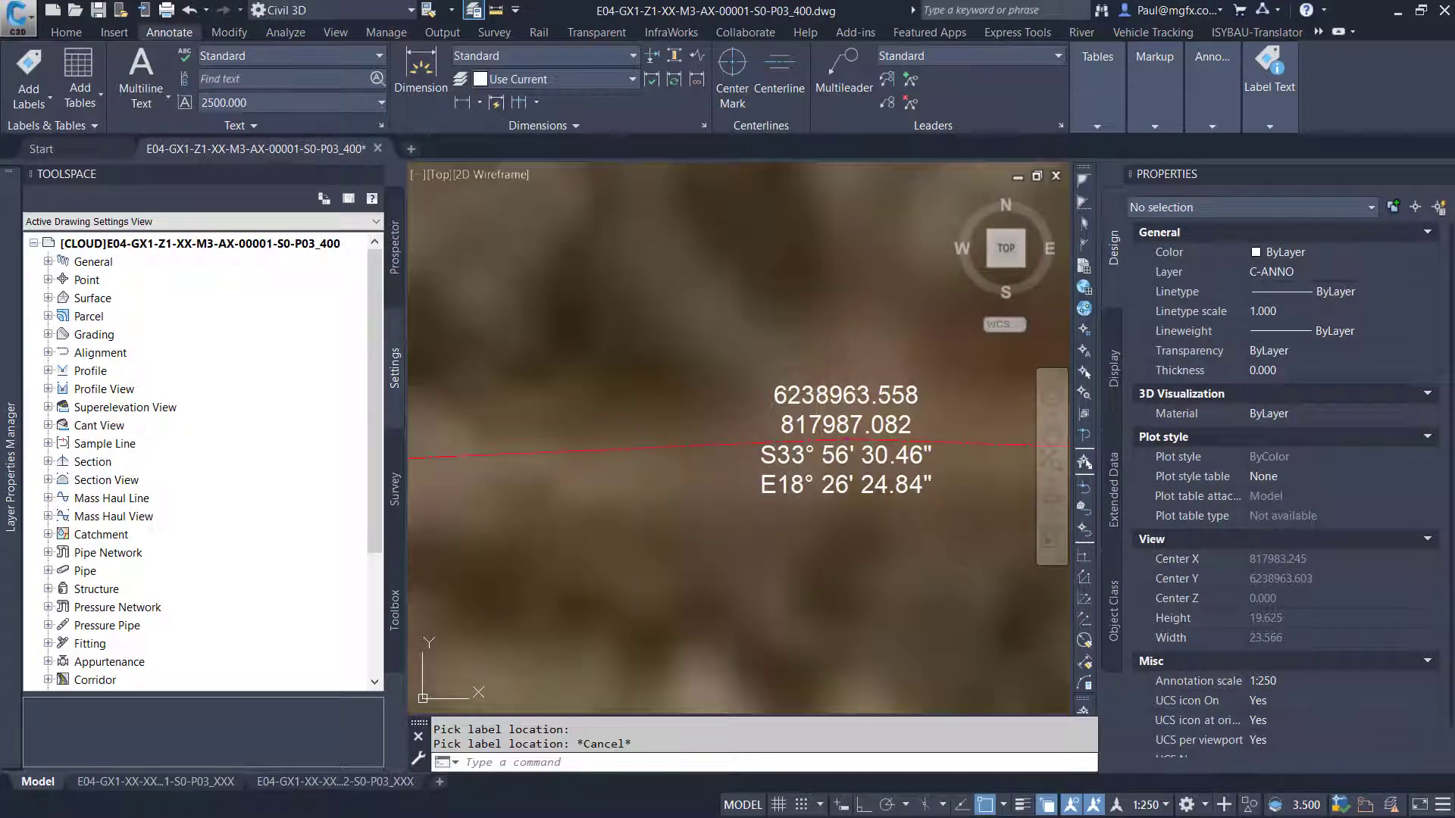
# Move the label aside from its point so a leader arrow shows, then pan around it
pyautogui.click(843, 429)
pyautogui.moveTo(843, 425)
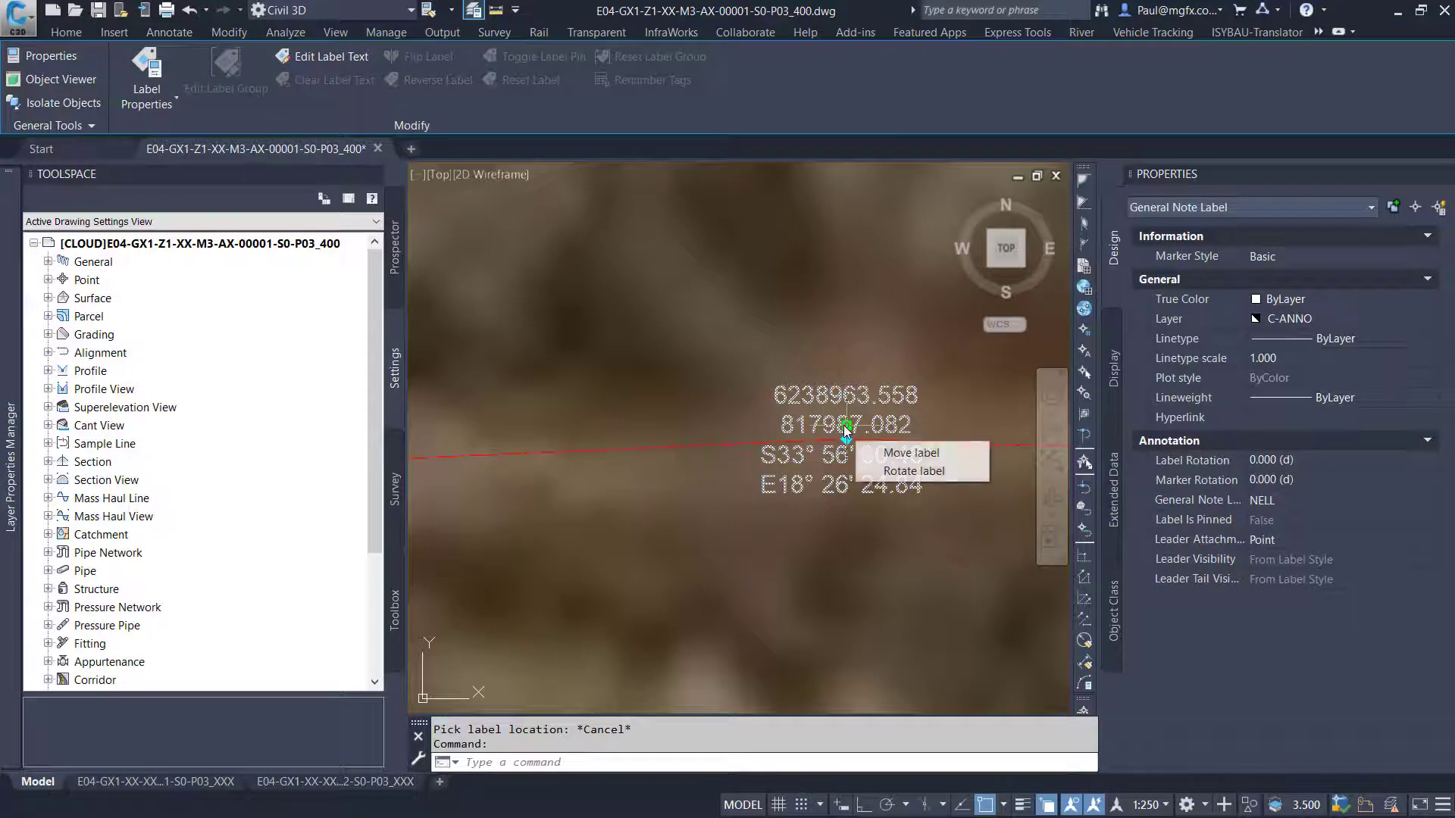
pyautogui.click(910, 452)
pyautogui.scroll(-4, 878, 431)
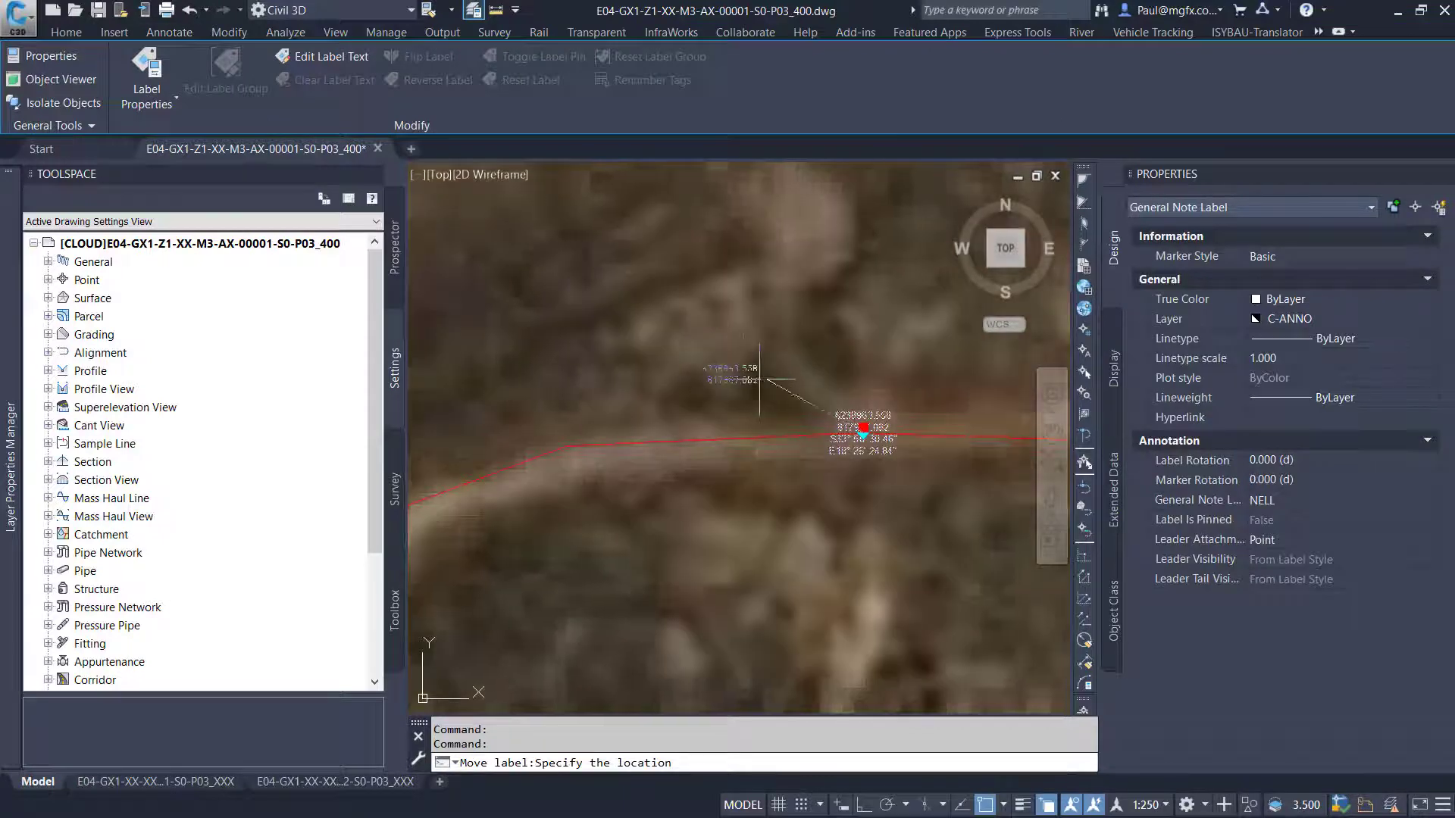
pyautogui.scroll(3, 743, 386)
pyautogui.press('Escape')
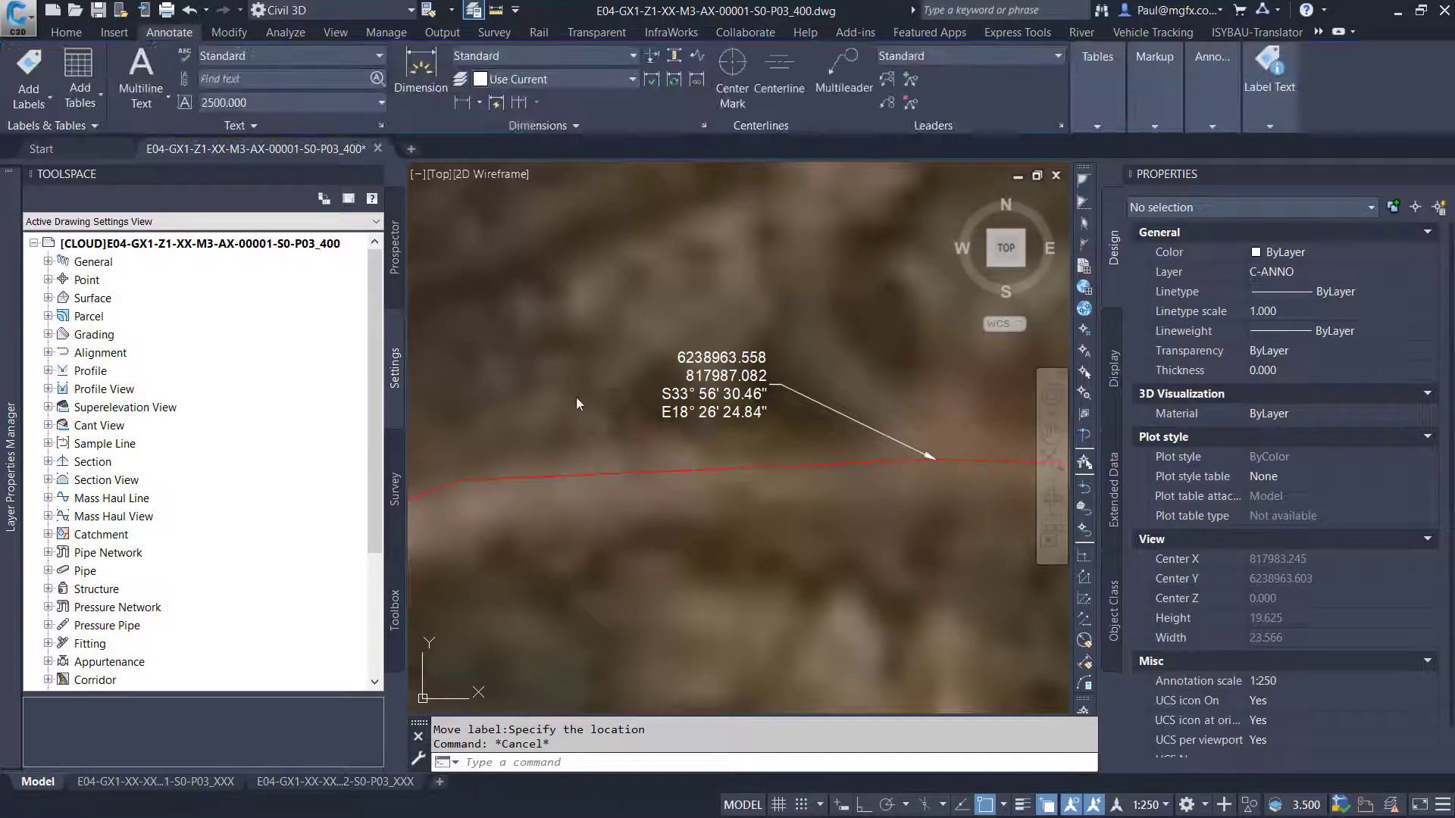
pyautogui.scroll(3, 600, 302)
pyautogui.scroll(-1, 576, 334)
pyautogui.moveTo(553, 351)
pyautogui.mouseDown(button='middle')
pyautogui.moveTo(543, 330)
pyautogui.moveTo(509, 321)
pyautogui.mouseUp(button='middle')
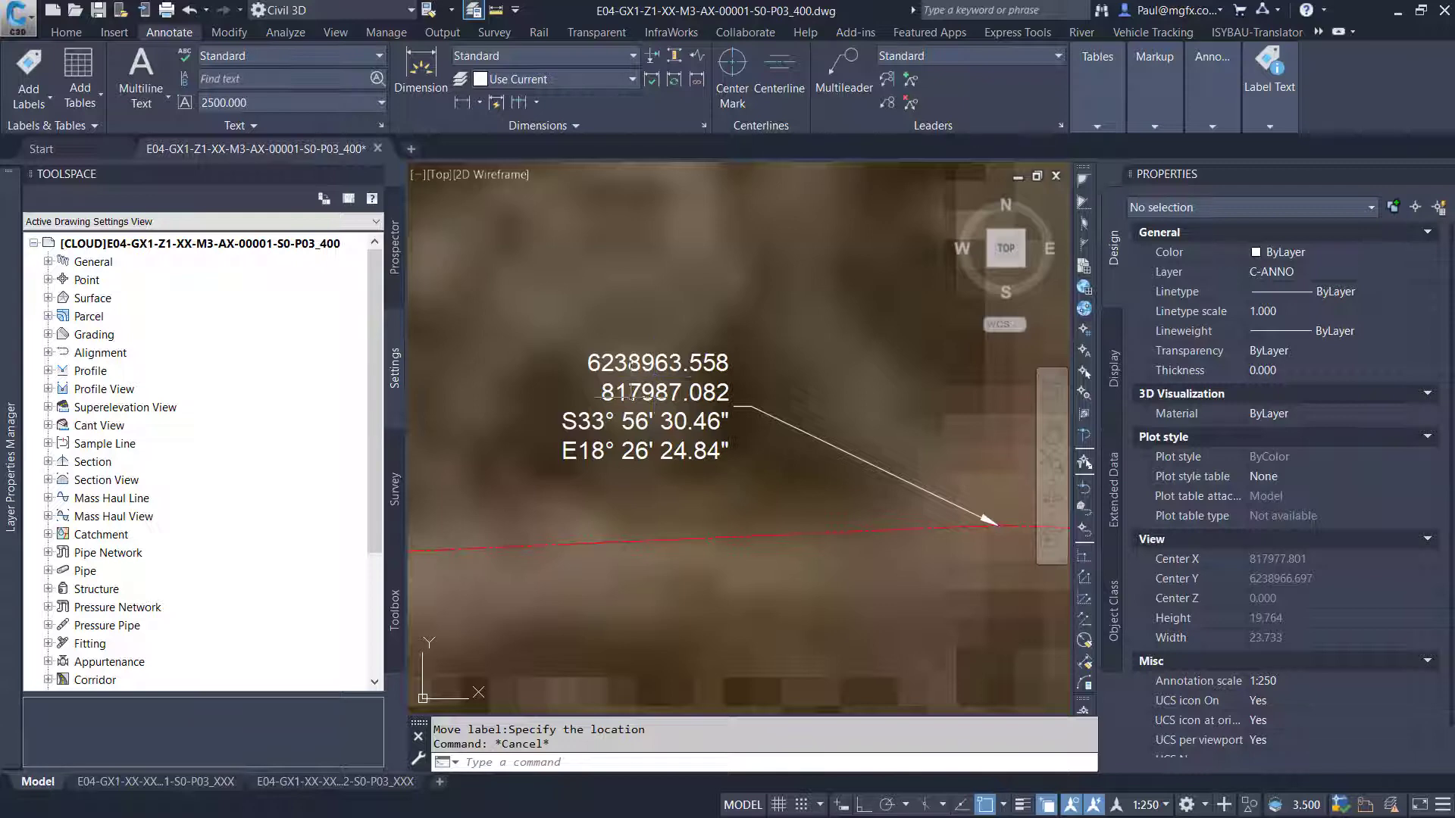
pyautogui.scroll(-4, 661, 455)
pyautogui.moveTo(666, 480); pyautogui.dragTo(633, 631, button='middle')
pyautogui.scroll(-5, 632, 631)
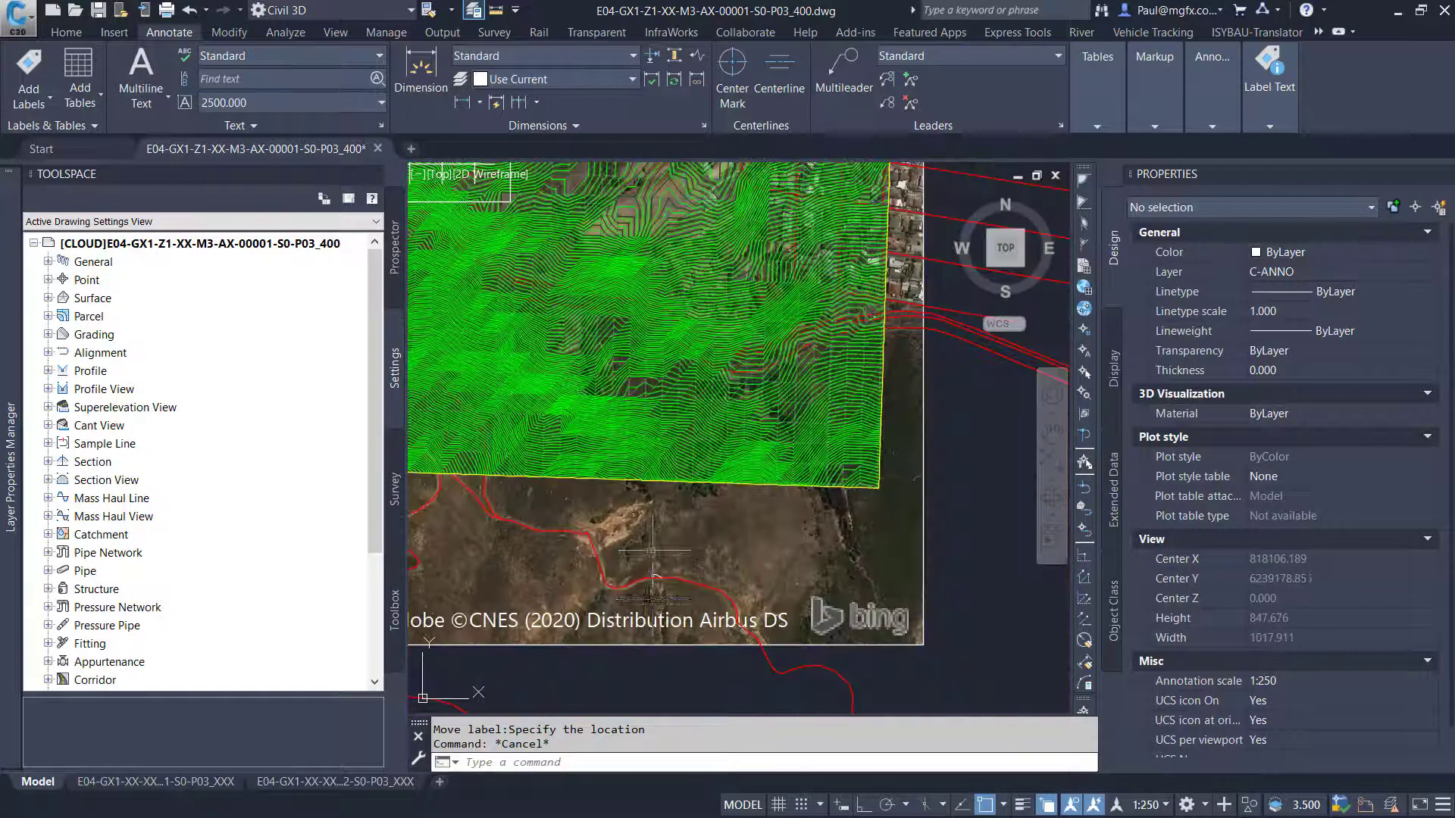
# Switch through the first layout to the second paper layout, then bring up the Windows Start menu
pyautogui.click(202, 785)
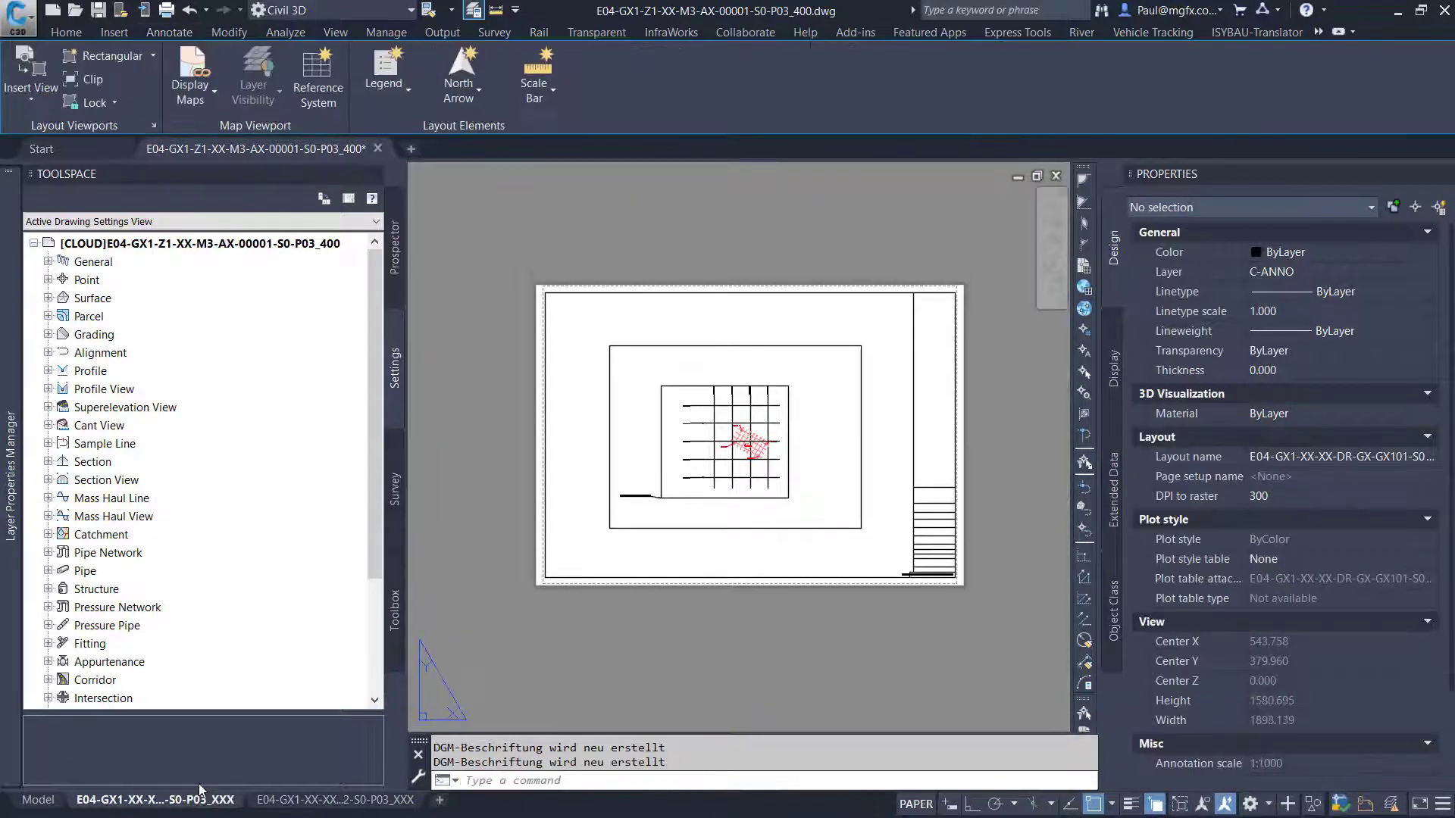
pyautogui.click(320, 803)
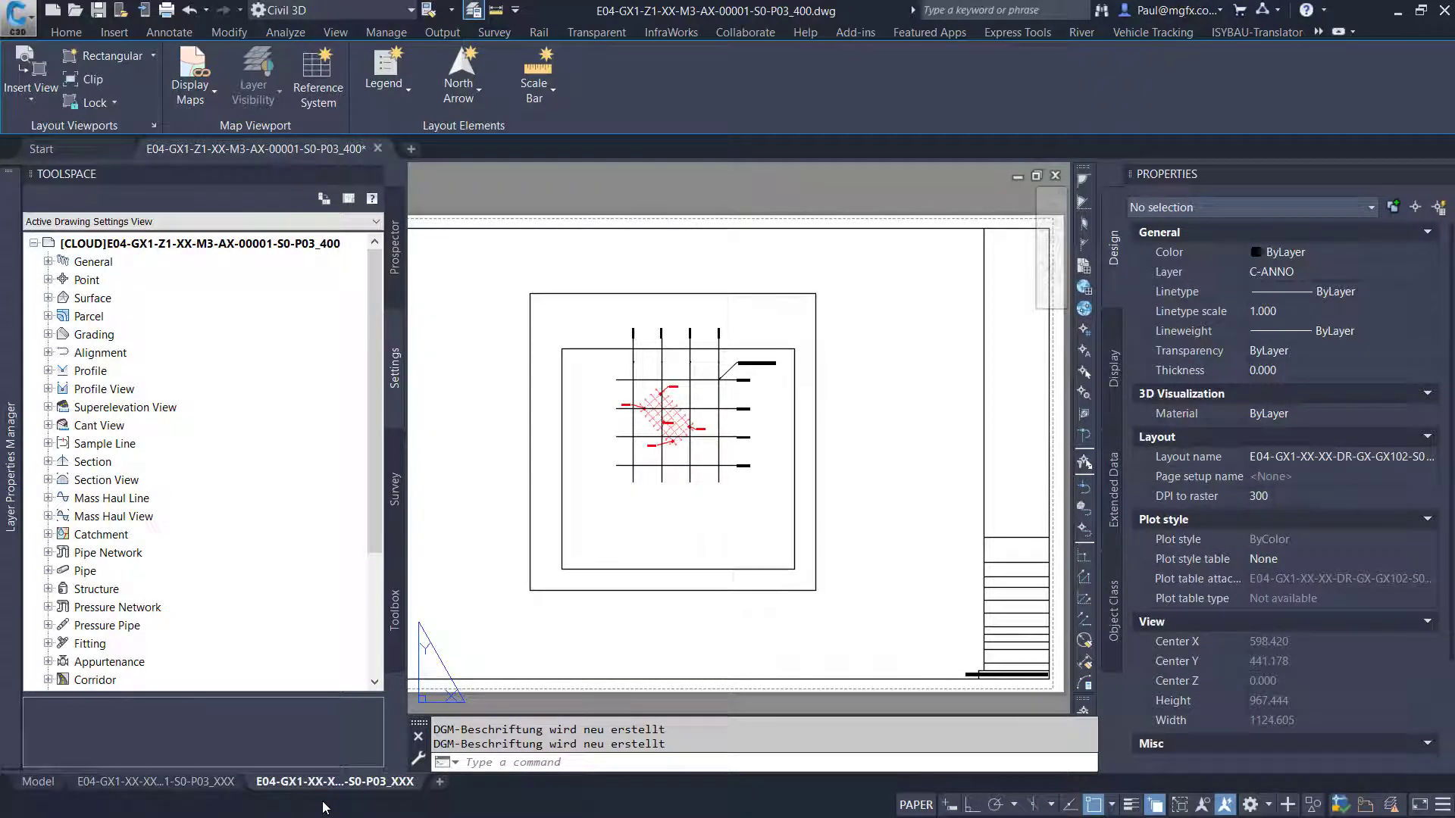
pyautogui.press('super')
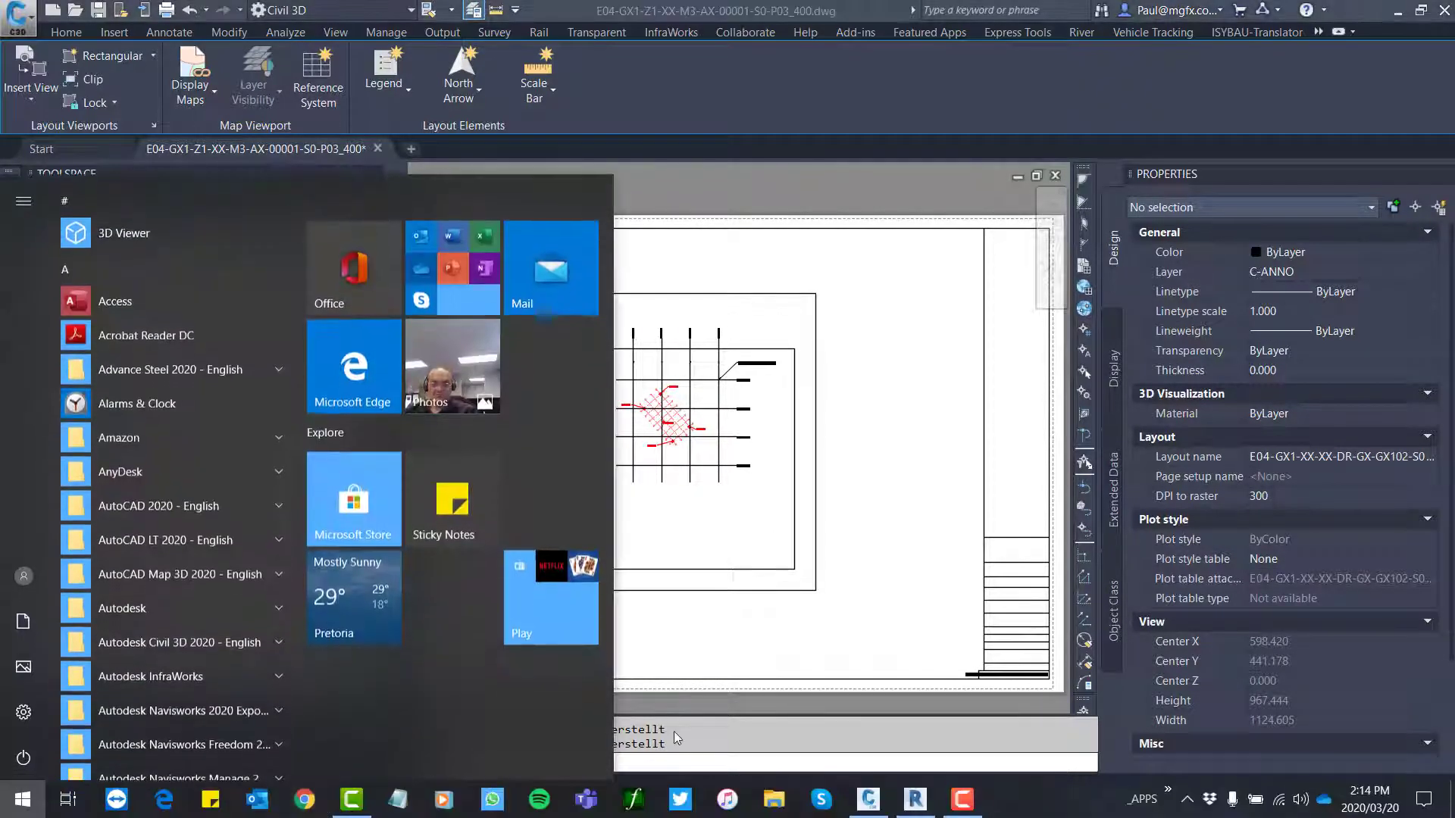
# Bring Revit forward and zoom out on the Site plan to show both imported DWG sheets
pyautogui.click(911, 803)
pyautogui.scroll(-3, 690, 475)
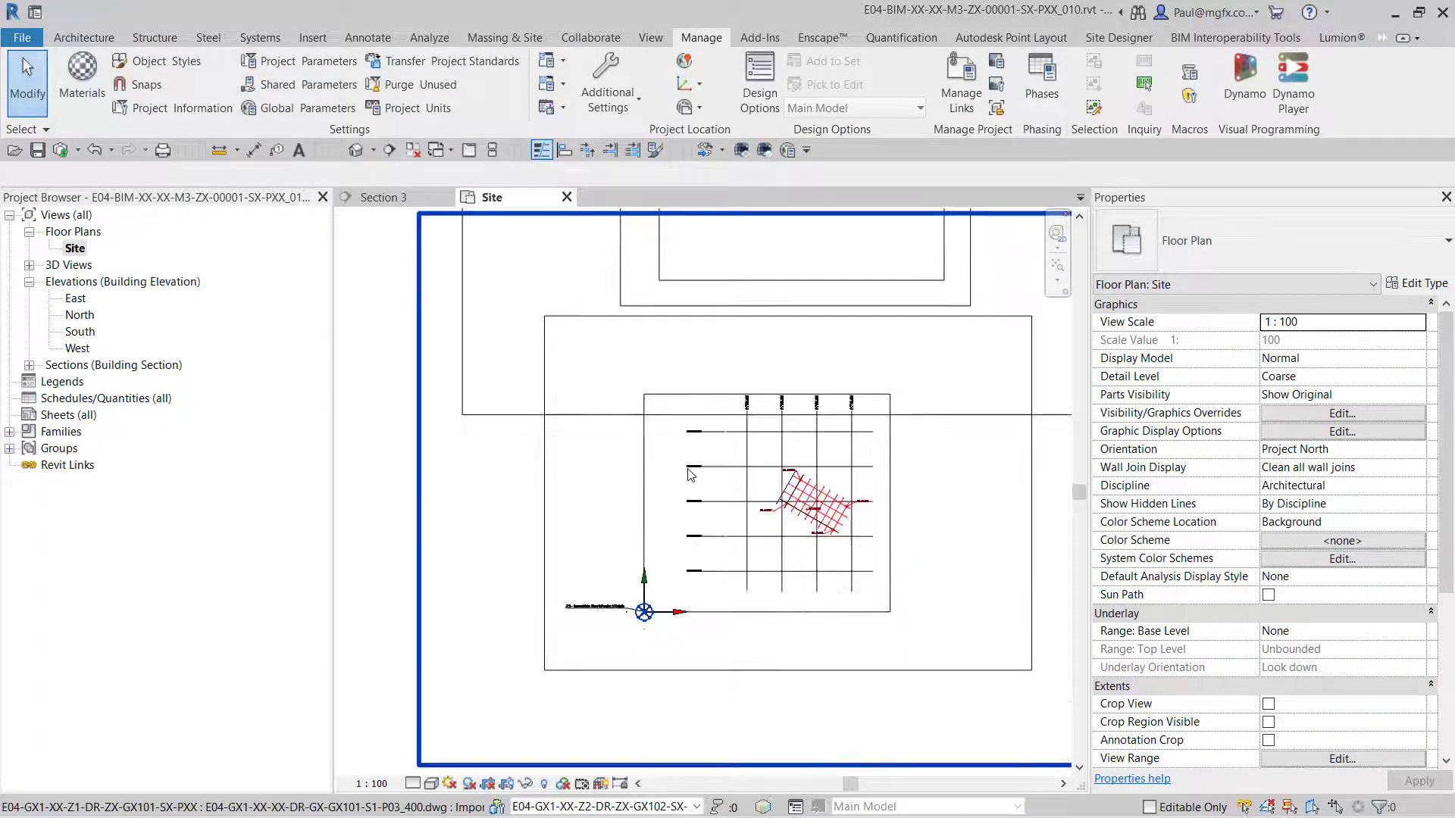
pyautogui.scroll(-2, 735, 481)
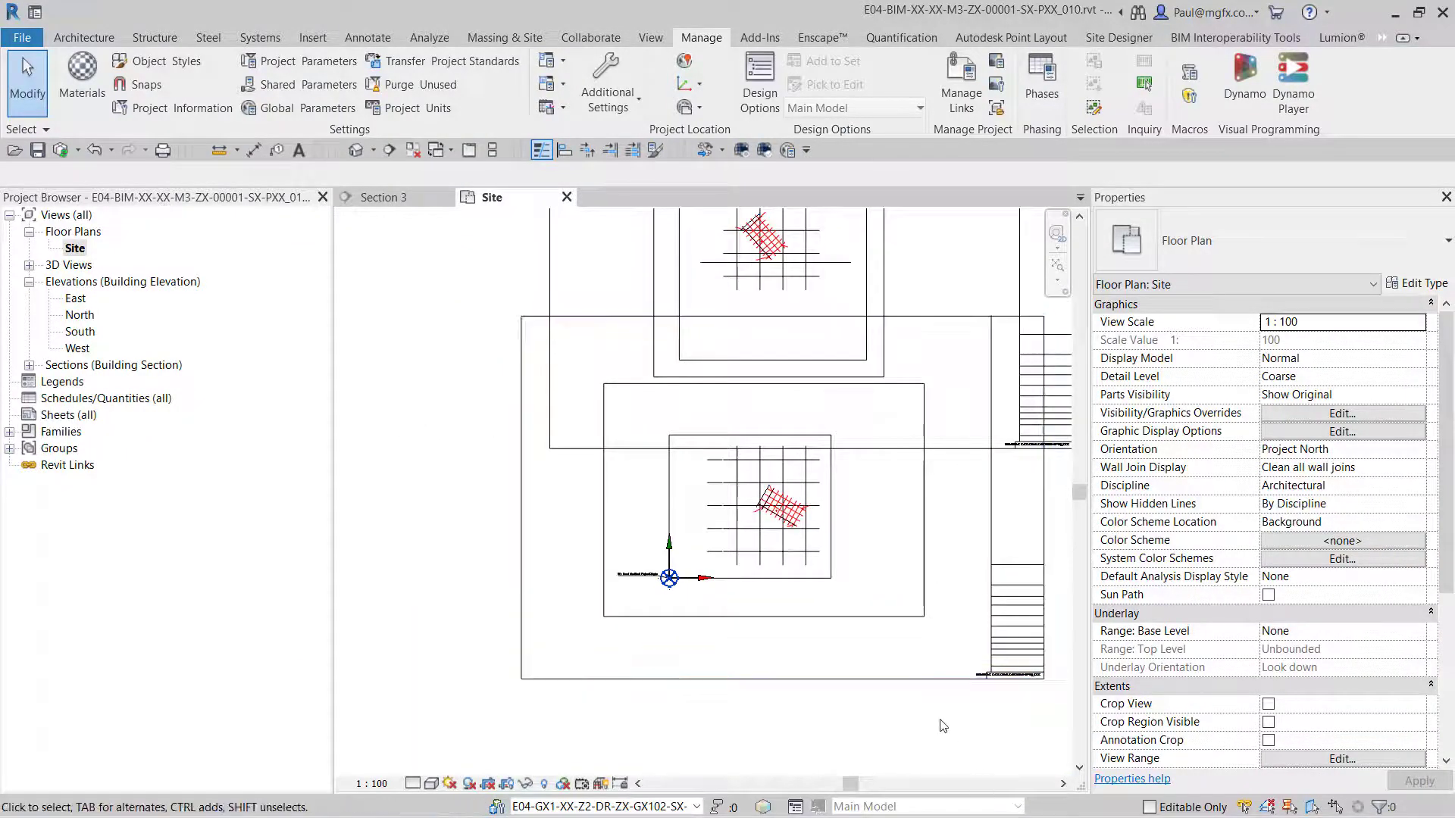